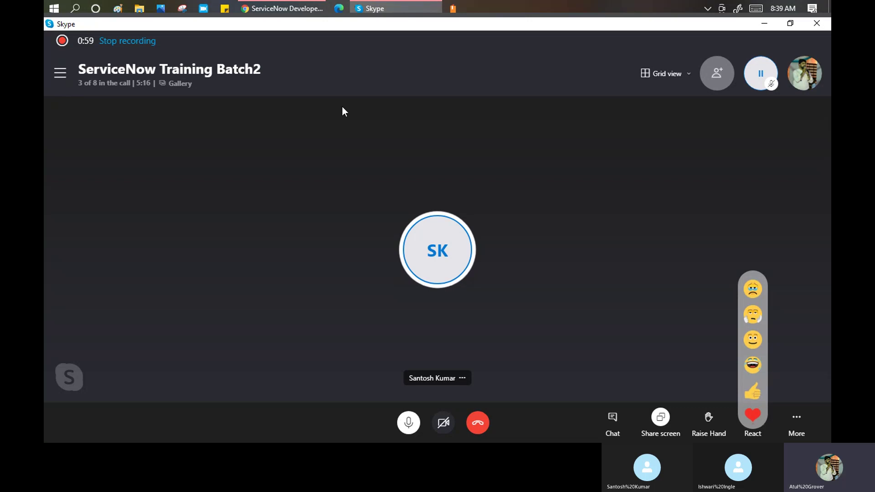
Bring the ServiceNow Developer home page in Chrome in front of the Skype call.
{"action": "left_click", "coordinate": [278, 8]}
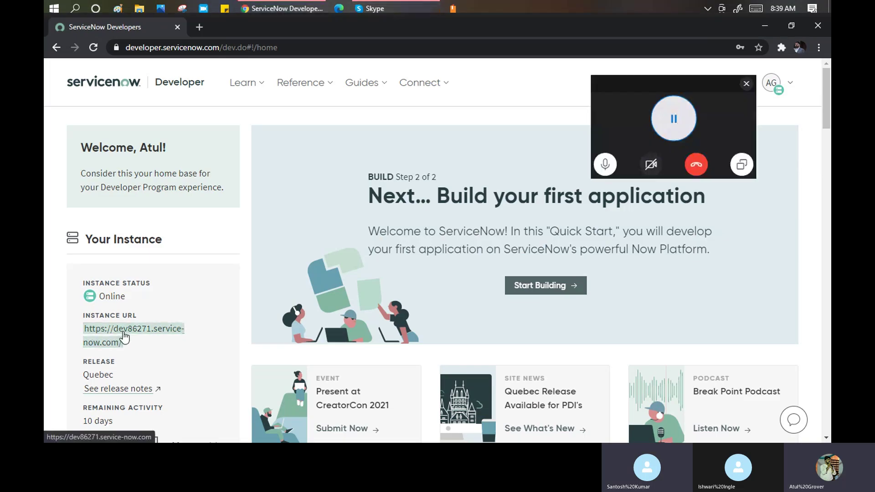
Open the developer instance in a new tab and log out of the System Administrator session.
{"action": "left_click", "coordinate": [124, 338]}
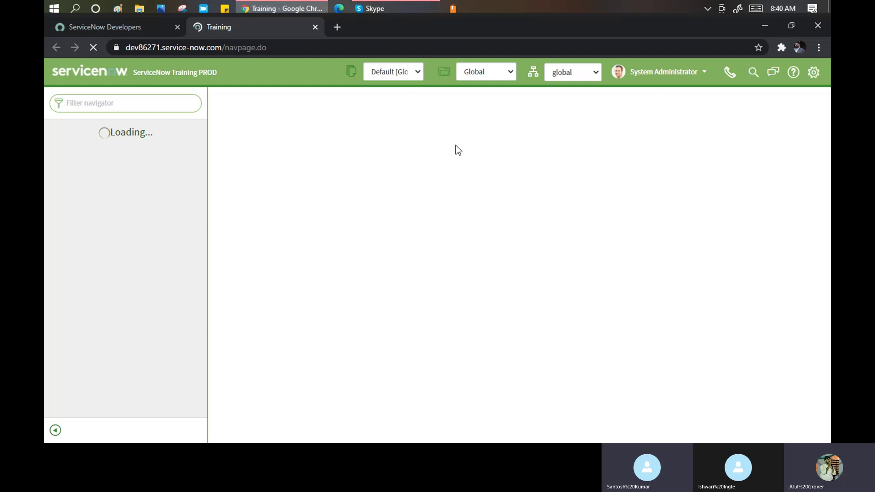
{"action": "left_click", "coordinate": [703, 77]}
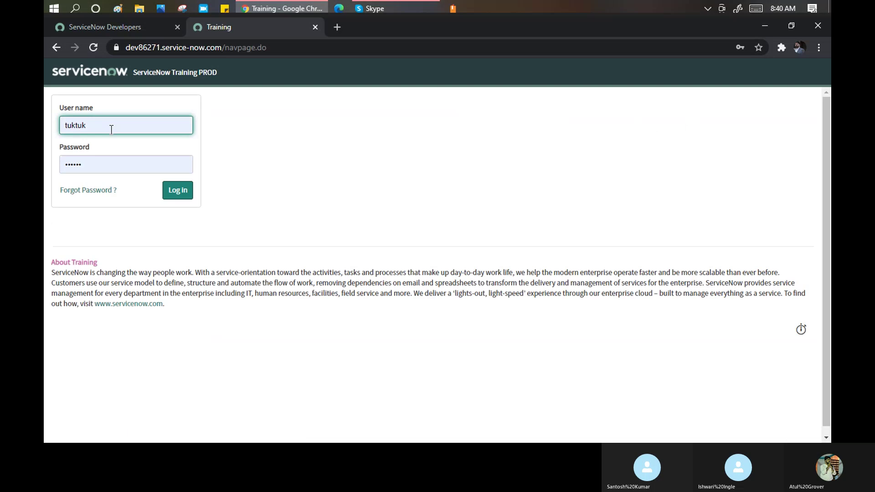
Log back in with a re-entered password and decline Chrome's Update password prompt.
{"action": "left_click", "coordinate": [95, 163]}
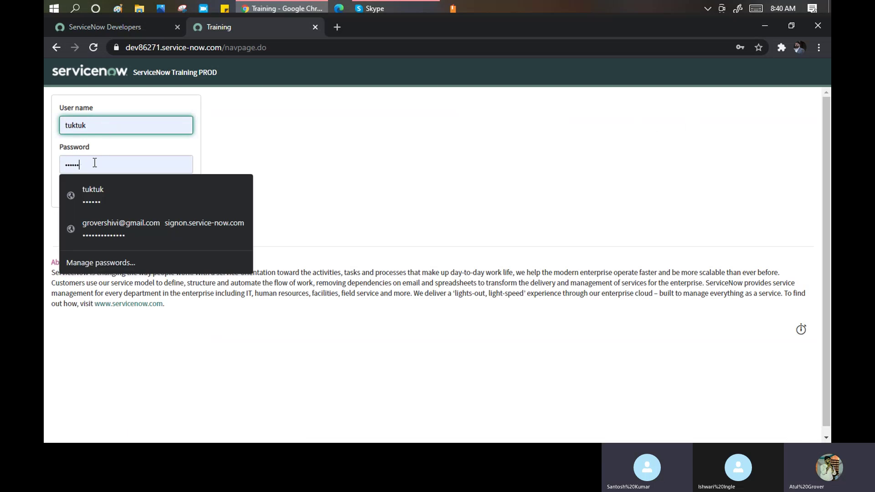
{"action": "key", "text": "BackSpace"}
{"action": "key", "text": "BackSpace"}
{"action": "key", "text": "BackSpace"}
{"action": "key", "text": "BackSpace"}
{"action": "key", "text": "BackSpace"}
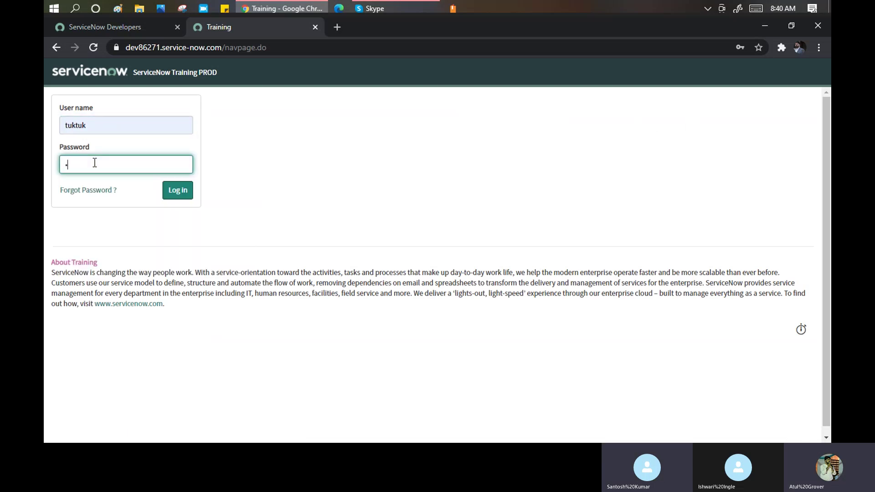
{"action": "key", "text": "BackSpace"}
{"action": "key", "text": "BackSpace"}
{"action": "type", "text": "a"}
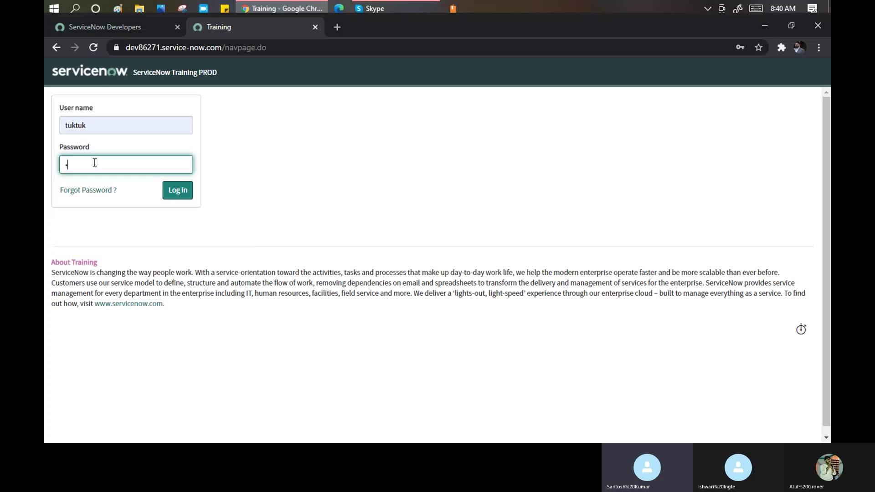
{"action": "left_click", "coordinate": [178, 192]}
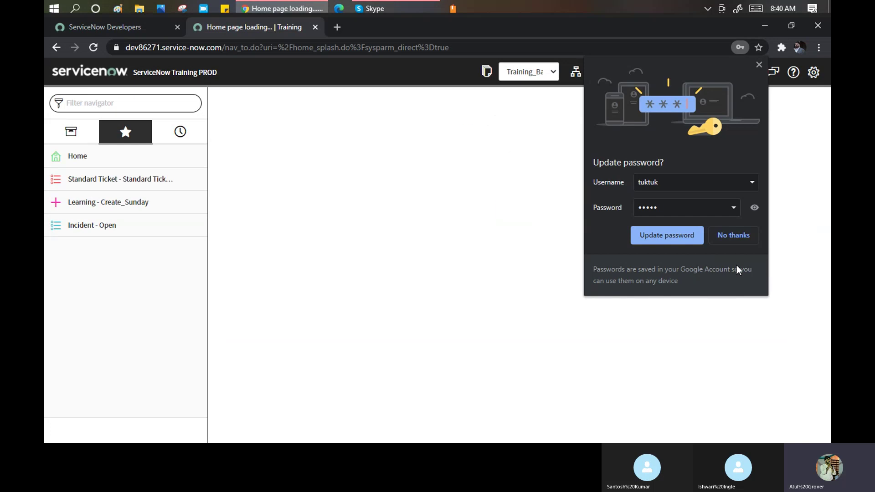
{"action": "left_click", "coordinate": [735, 236]}
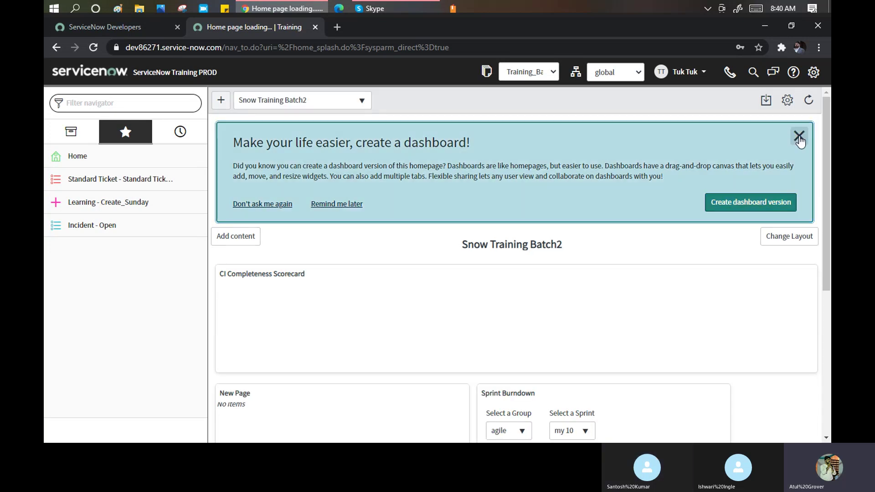
Dismiss the dashboard banner and open Incident > All from the Filter navigator.
{"action": "left_click", "coordinate": [799, 137]}
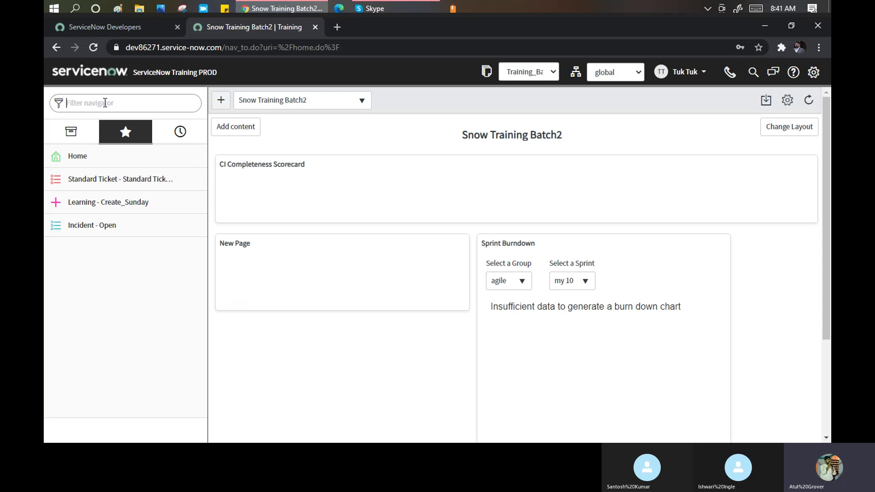
{"action": "left_click", "coordinate": [105, 102]}
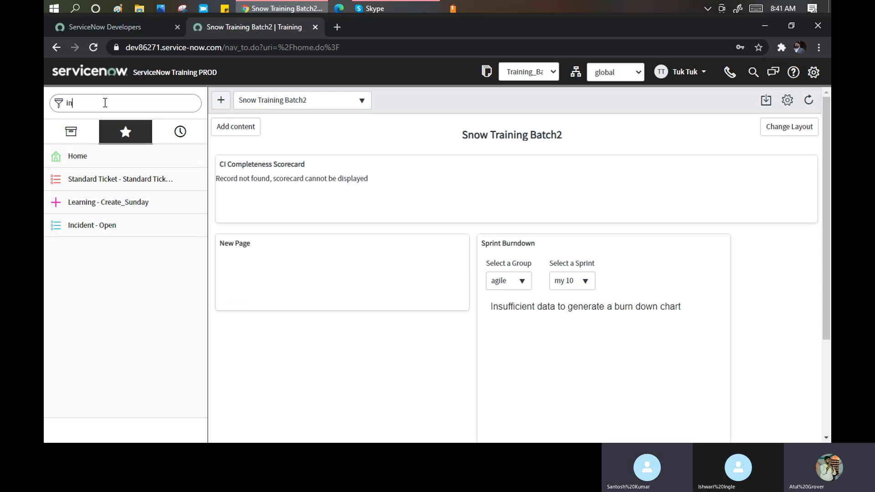
{"action": "type", "text": "ciden"}
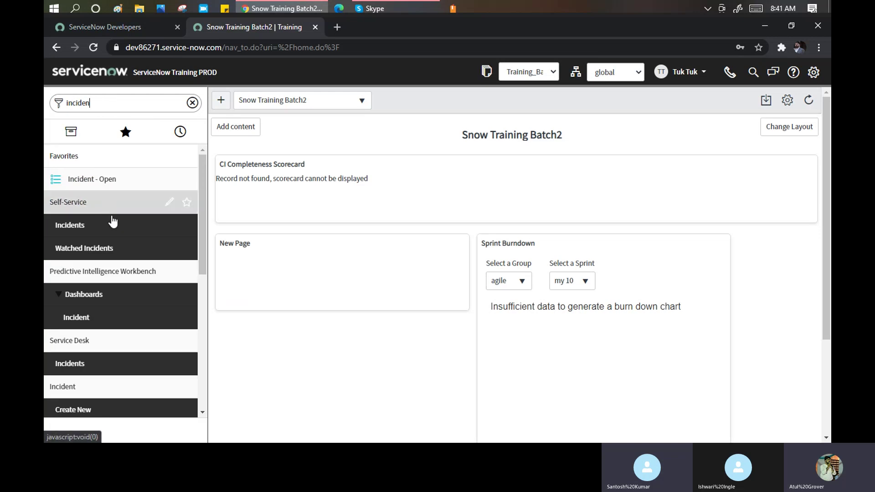
{"action": "scroll", "coordinate": [83, 265], "scroll_direction": "down", "scroll_amount": 5}
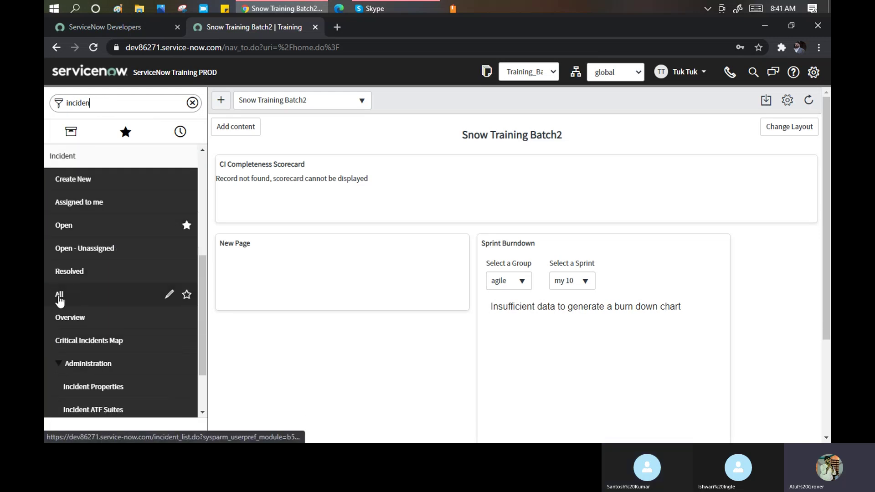
{"action": "left_click", "coordinate": [59, 296]}
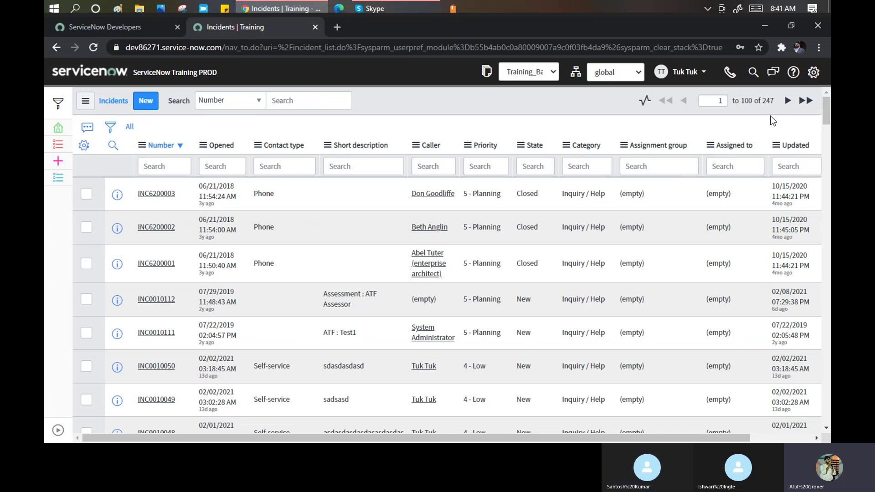
Select the 247 record count and expand the list's condition builder.
{"action": "double_click", "coordinate": [770, 102]}
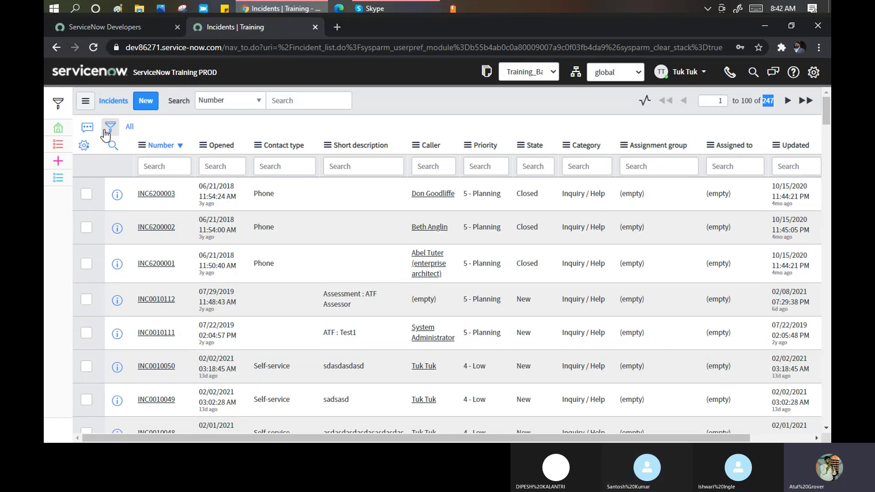
{"action": "left_click", "coordinate": [106, 129]}
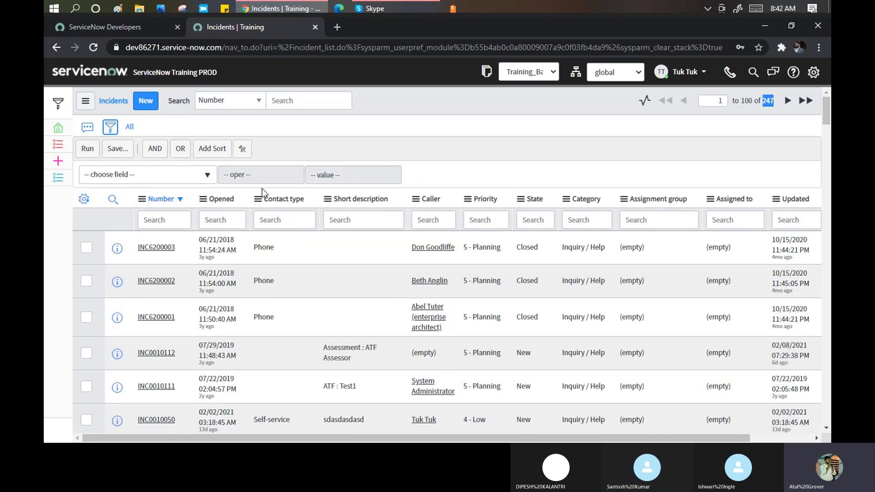
Search 'pri' in the condition field list and choose Priority as the filter field.
{"action": "left_click", "coordinate": [207, 177]}
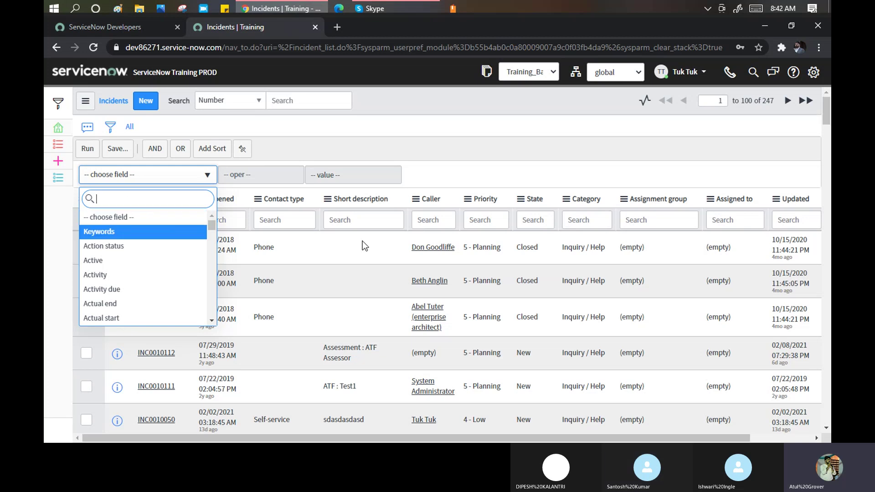
{"action": "key", "text": "Escape"}
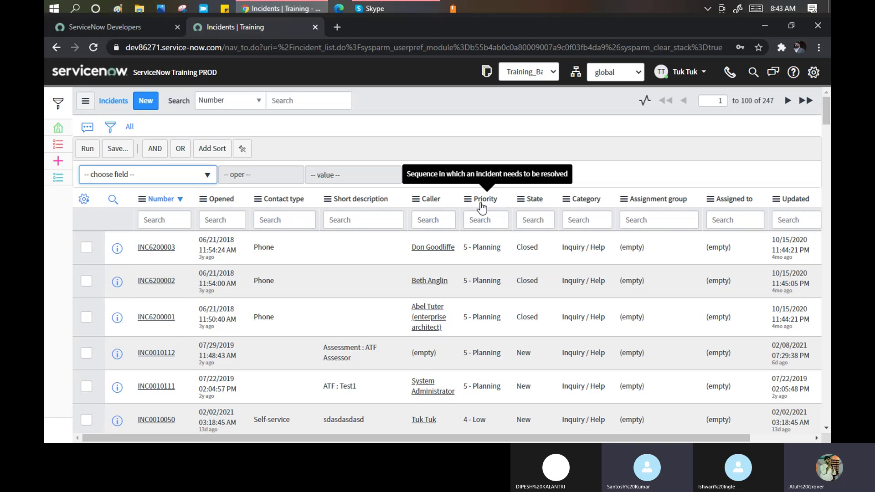
{"action": "left_click", "coordinate": [148, 181]}
{"action": "type", "text": "pri"}
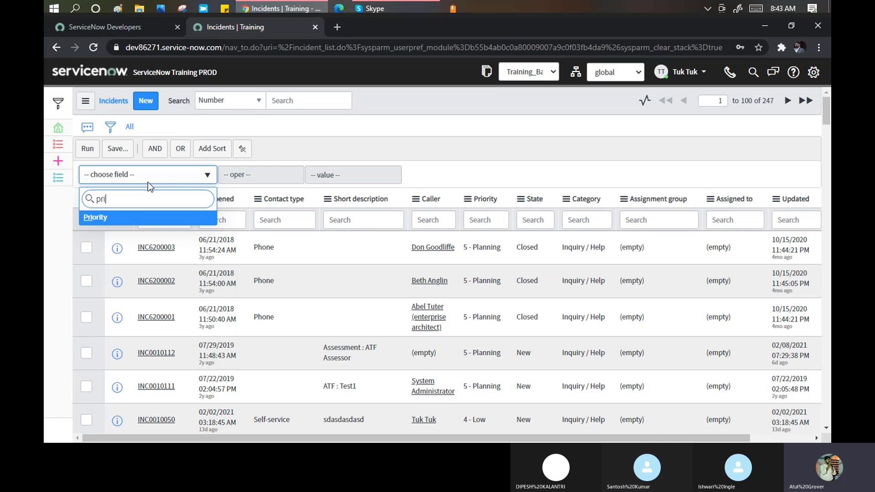
{"action": "left_click", "coordinate": [110, 223]}
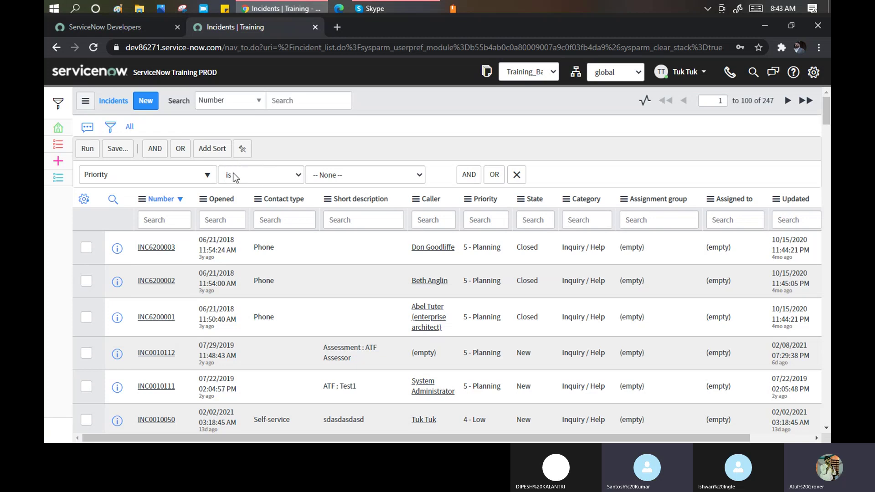
Show the operator choices for the Priority condition, from is through is different.
{"action": "left_click", "coordinate": [270, 180]}
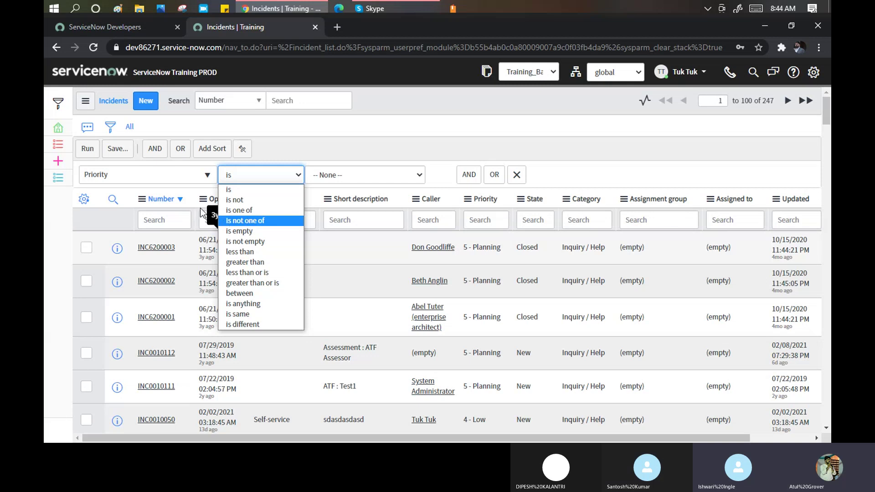
Look up Created, Subcategory and other fields in the condition list, leaving Priority unchanged.
{"action": "left_click", "coordinate": [204, 176]}
{"action": "left_click", "coordinate": [205, 175]}
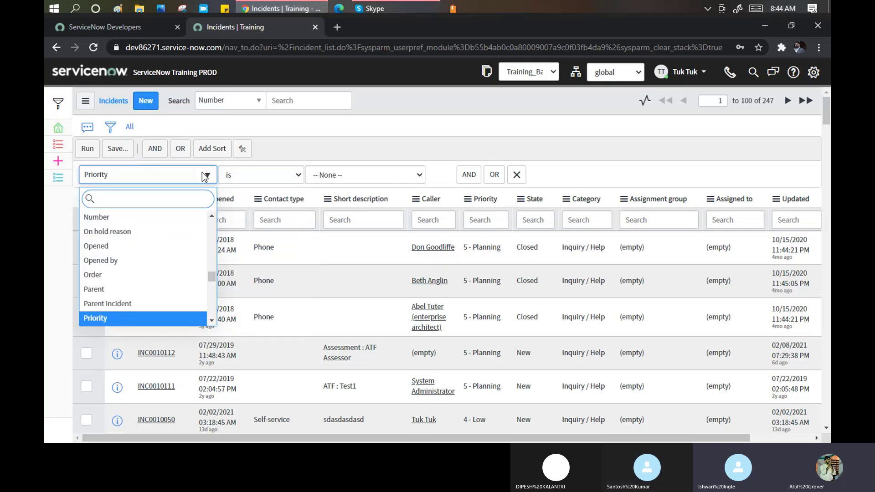
{"action": "type", "text": "cr"}
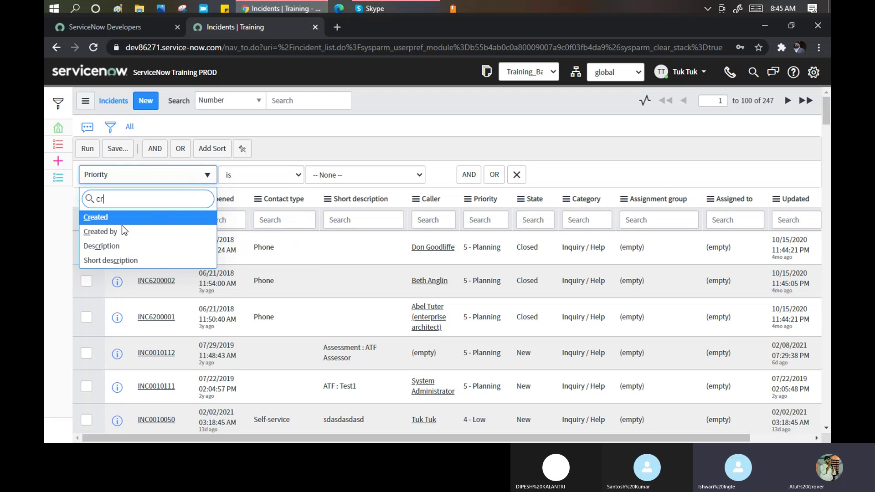
{"action": "type", "text": "te"}
{"action": "key", "text": "BackSpace"}
{"action": "key", "text": "BackSpace"}
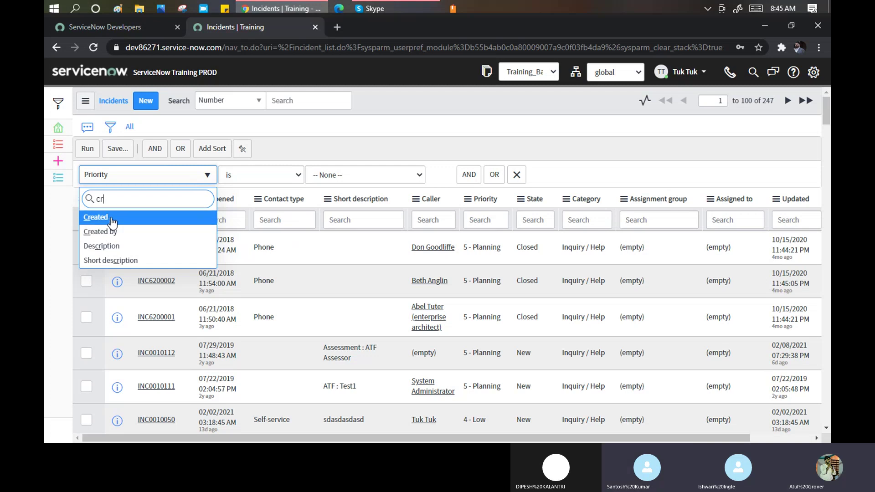
{"action": "key", "text": "BackSpace"}
{"action": "key", "text": "BackSpace"}
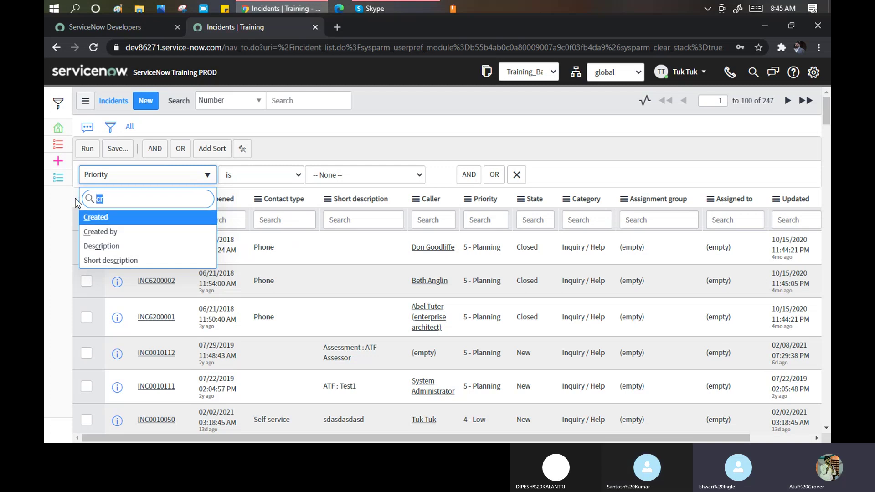
{"action": "type", "text": "su"}
{"action": "key", "text": "BackSpace"}
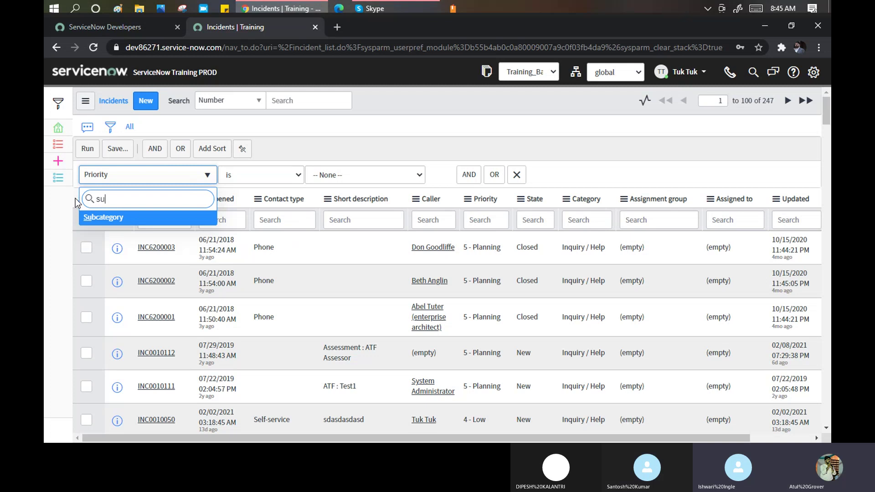
{"action": "key", "text": "BackSpace"}
{"action": "key", "text": "BackSpace"}
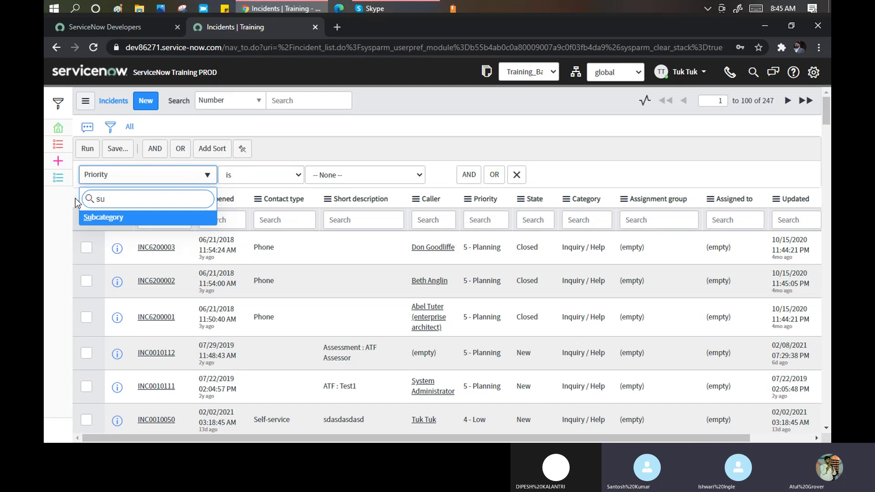
{"action": "type", "text": "op"}
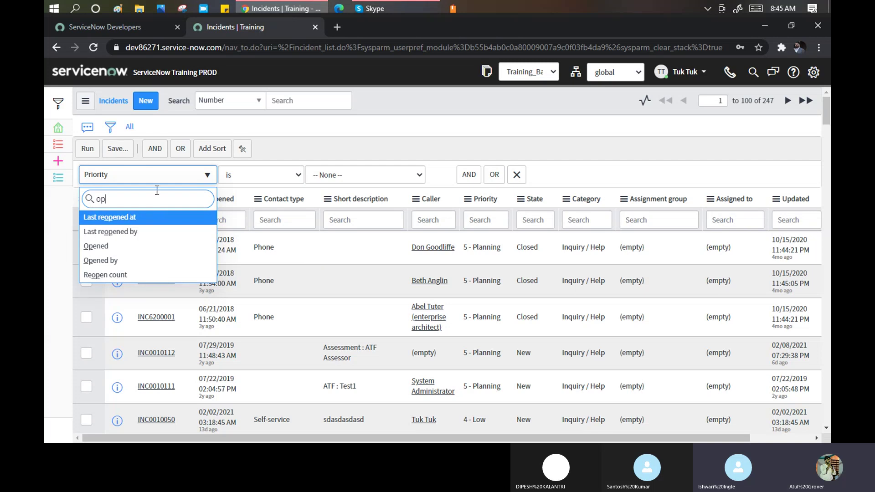
{"action": "left_click", "coordinate": [147, 101]}
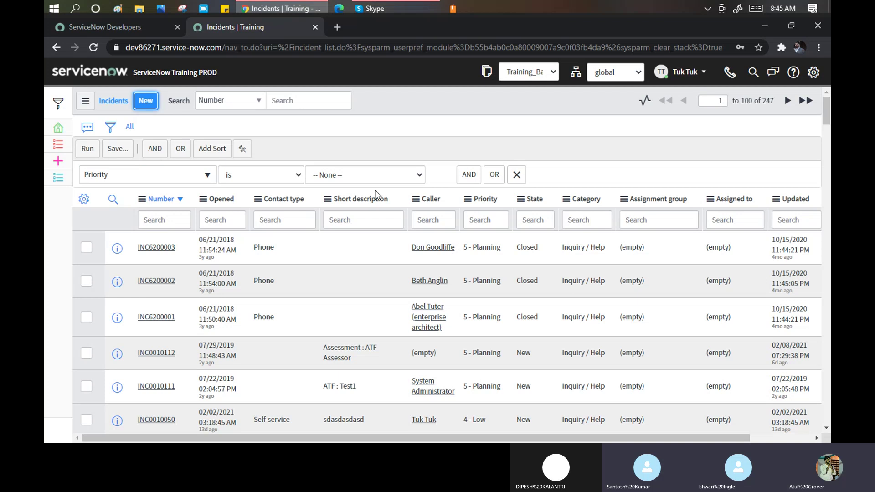
Create new incident INC0010051 and submit it empty to flag Caller and Short description as required.
{"action": "left_click", "coordinate": [151, 106]}
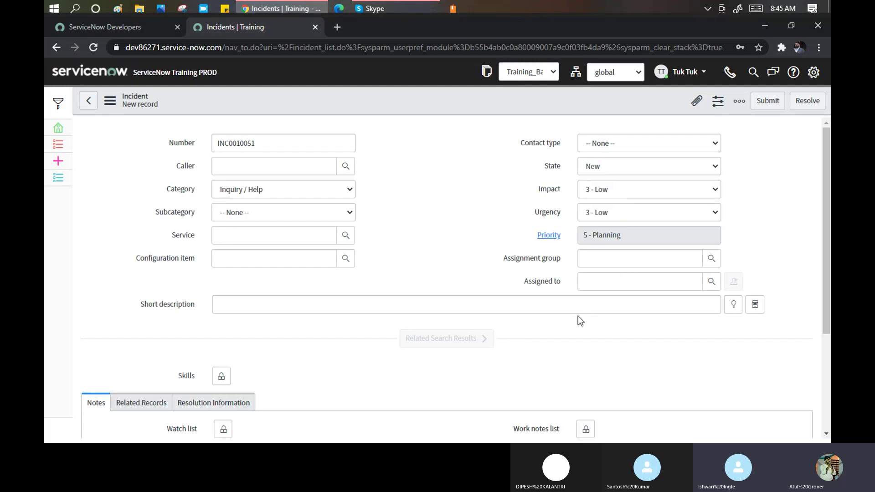
{"action": "left_click", "coordinate": [773, 101]}
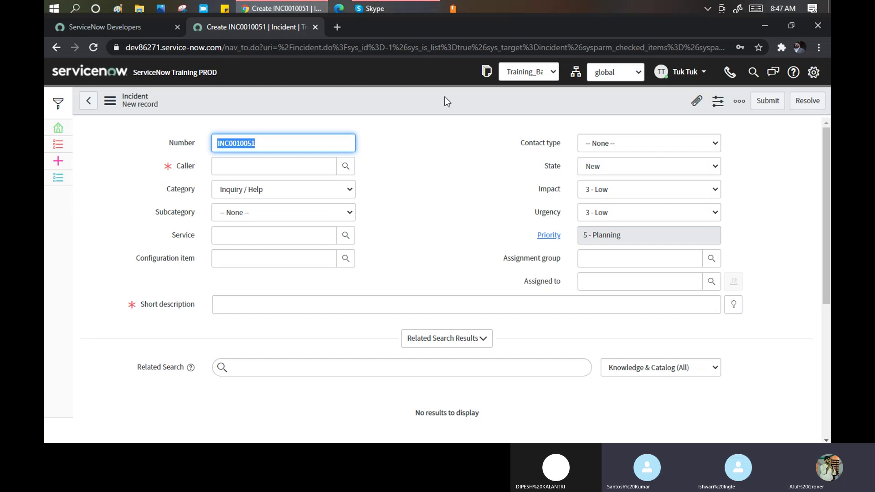
Abandon the unsaved incident, return to the Incidents list and show the column search row.
{"action": "left_click", "coordinate": [81, 105]}
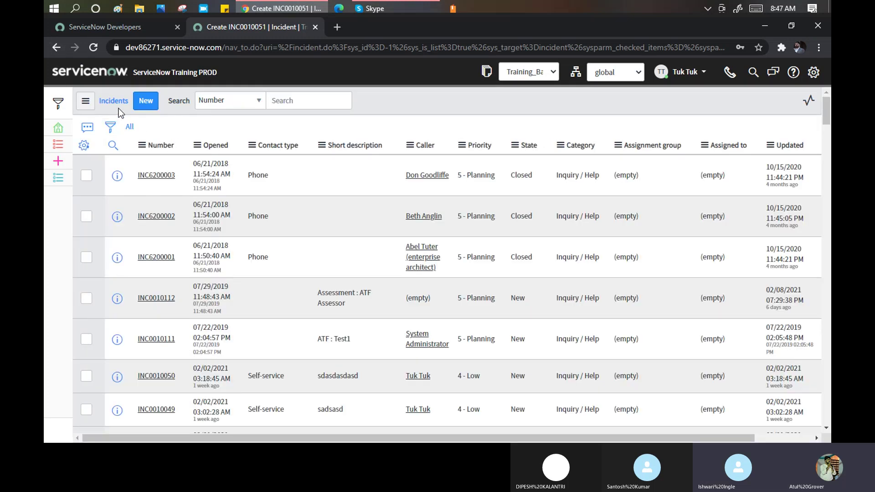
{"action": "left_click", "coordinate": [106, 145]}
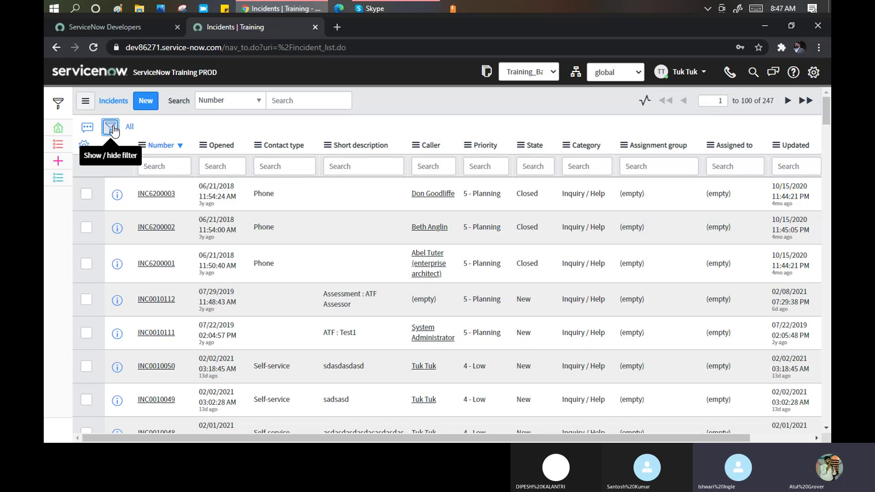
Add a filter condition on the Opened field, which defaults to the 'on' operator.
{"action": "left_click", "coordinate": [112, 129]}
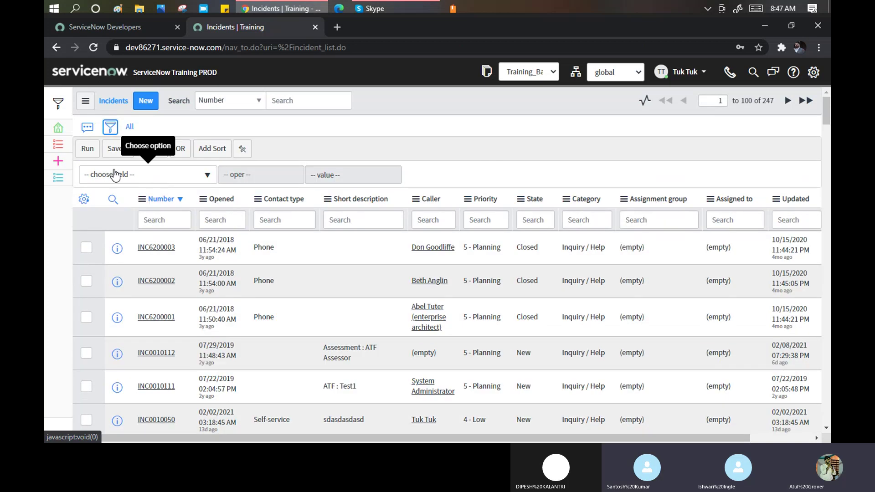
{"action": "left_click", "coordinate": [115, 174]}
{"action": "type", "text": "oprn"}
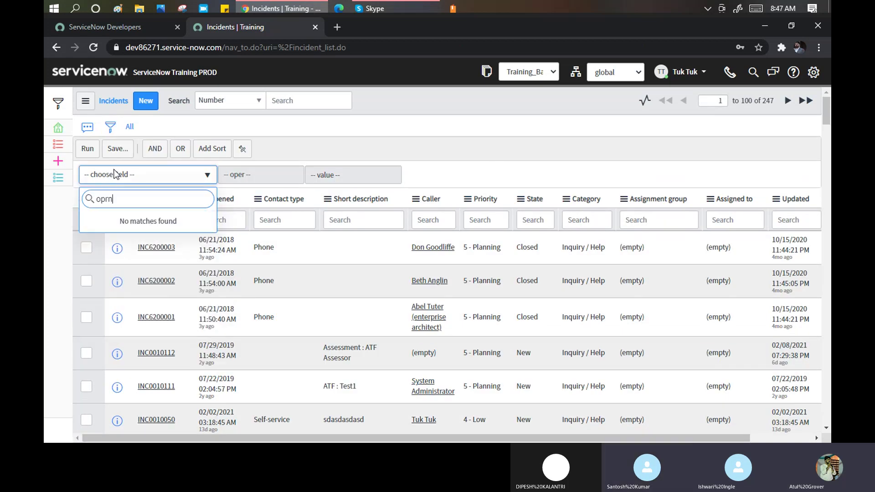
{"action": "key", "text": "BackSpace"}
{"action": "key", "text": "BackSpace"}
{"action": "type", "text": "en"}
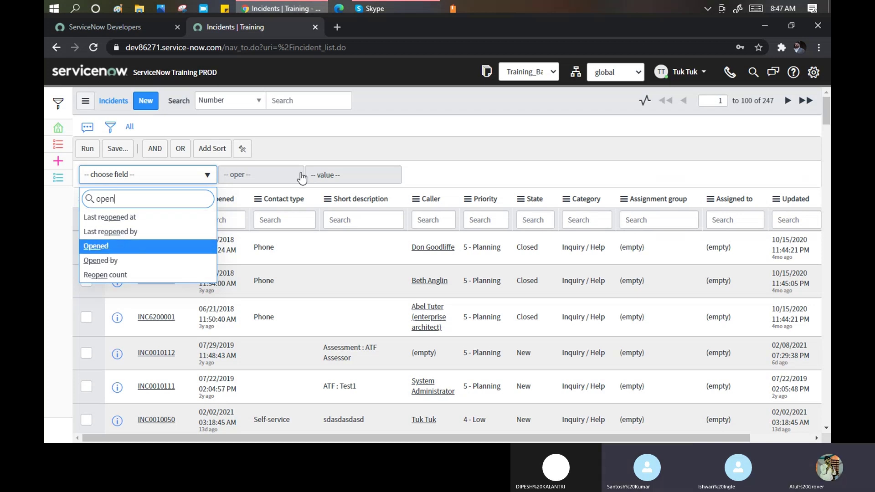
{"action": "key", "text": "Return"}
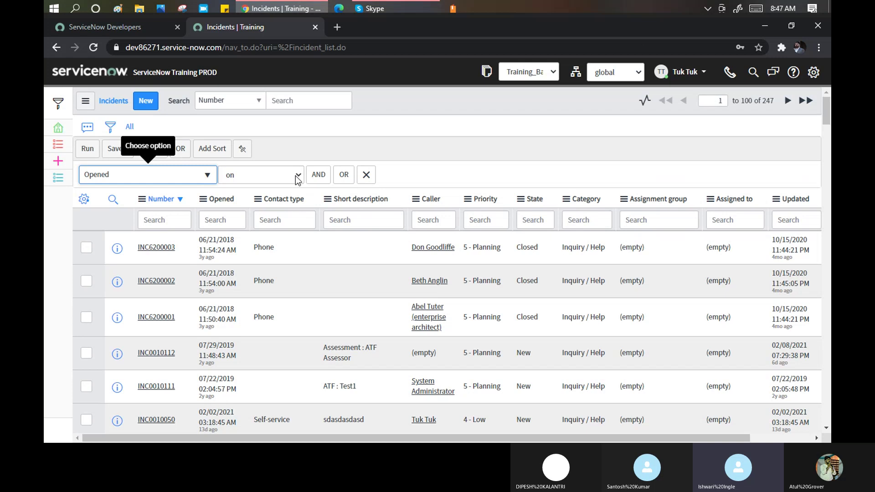
Keep the Opened operator as 'on' and set its date value to Today.
{"action": "left_click", "coordinate": [234, 175]}
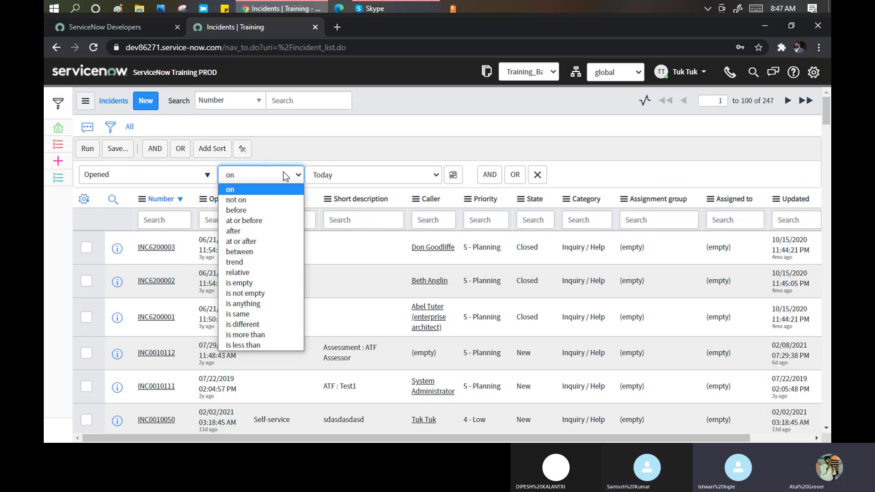
{"action": "left_click", "coordinate": [339, 177]}
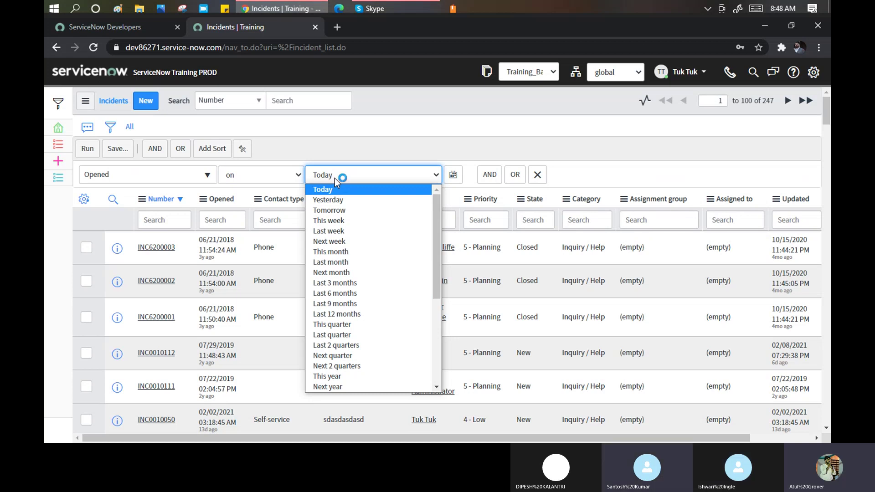
{"action": "left_click", "coordinate": [272, 176]}
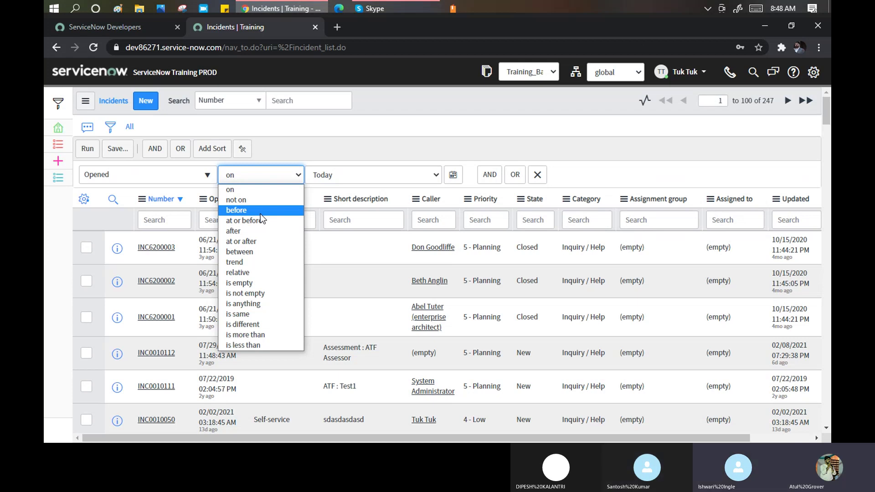
{"action": "left_click", "coordinate": [230, 189]}
{"action": "left_click", "coordinate": [208, 174]}
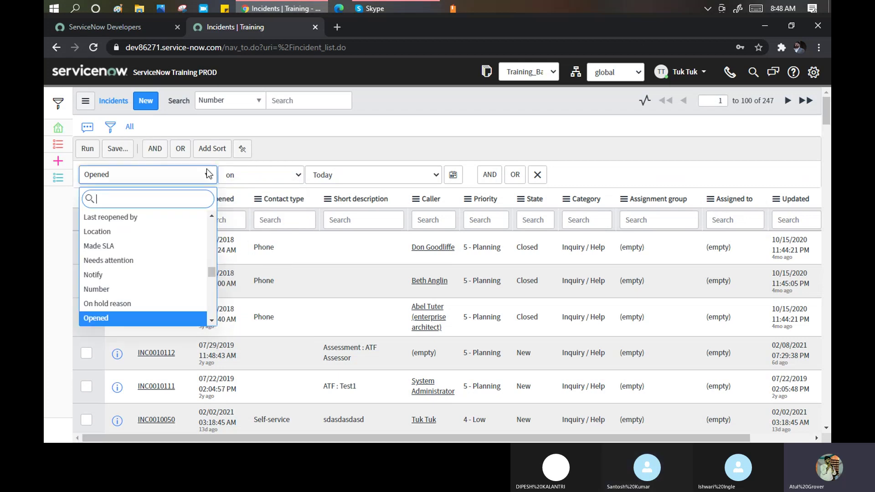
{"action": "type", "text": "pri"}
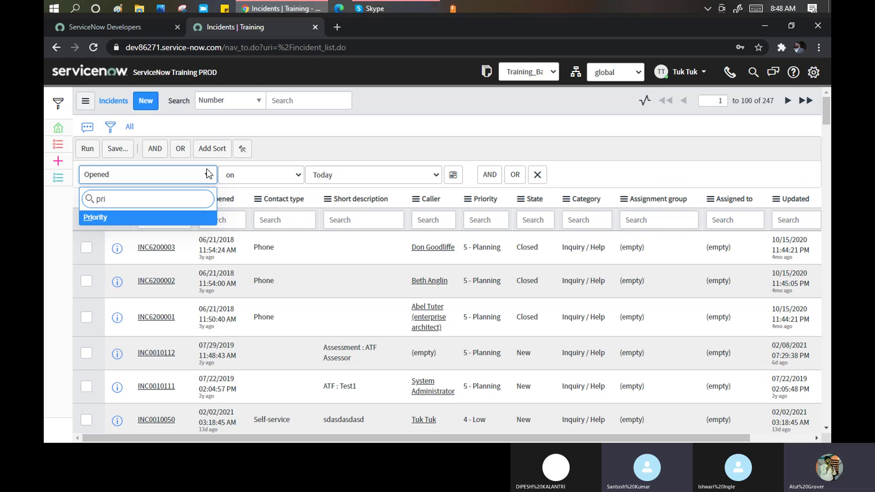
{"action": "left_click", "coordinate": [439, 178]}
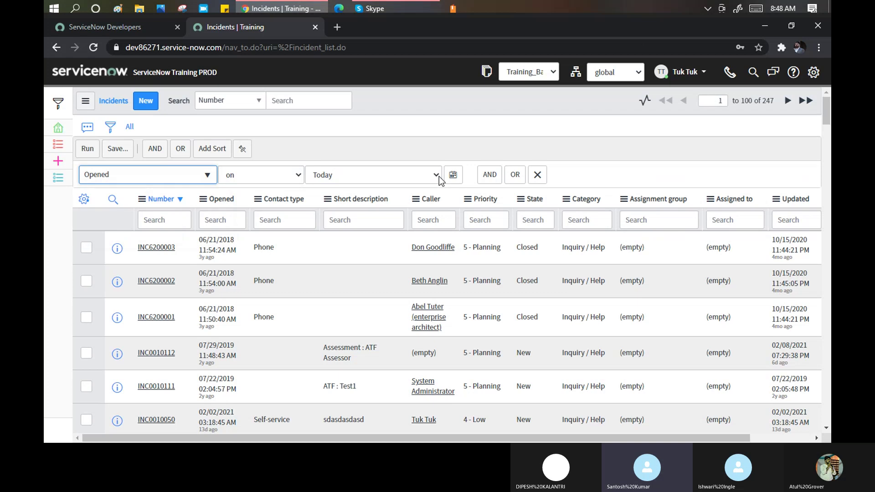
{"action": "left_click", "coordinate": [434, 177]}
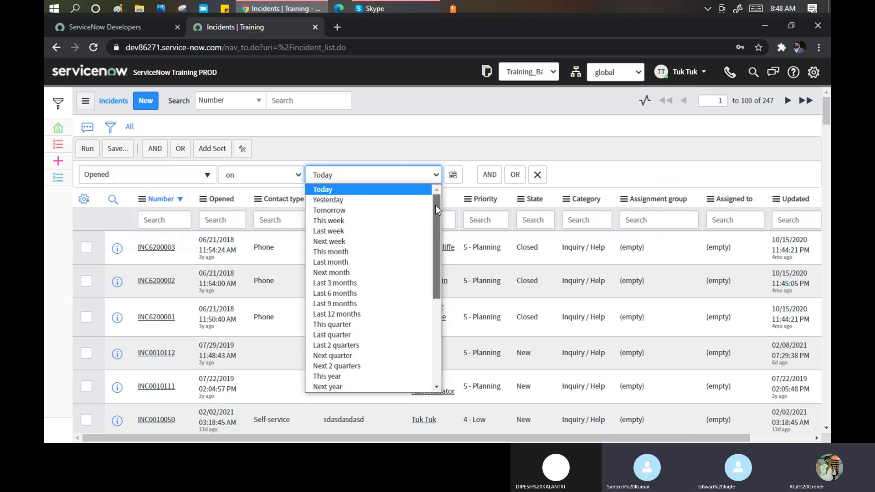
{"action": "left_click_drag", "start_coordinate": [436, 205], "coordinate": [423, 190]}
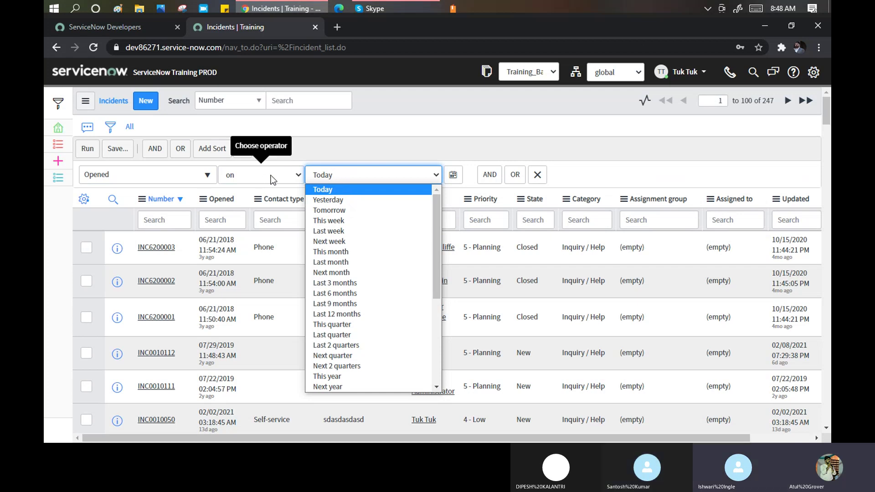
{"action": "left_click_drag", "start_coordinate": [436, 201], "coordinate": [445, 281]}
{"action": "left_click", "coordinate": [301, 176]}
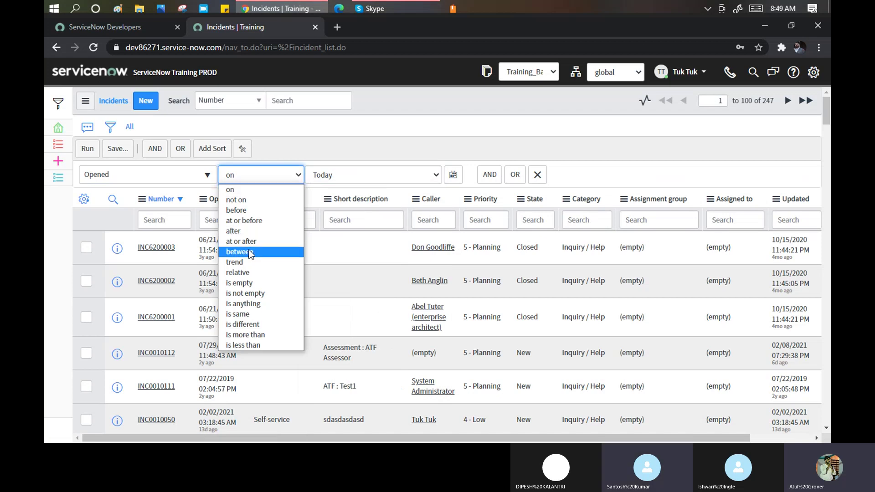
Switch the Opened operator to 'between' and browse its start-date list and calendar without choosing.
{"action": "left_click", "coordinate": [249, 251]}
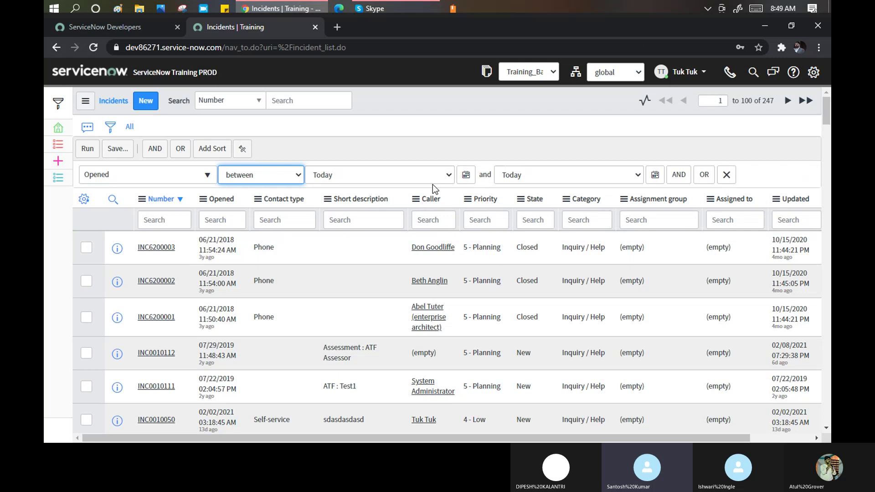
{"action": "left_click", "coordinate": [452, 169]}
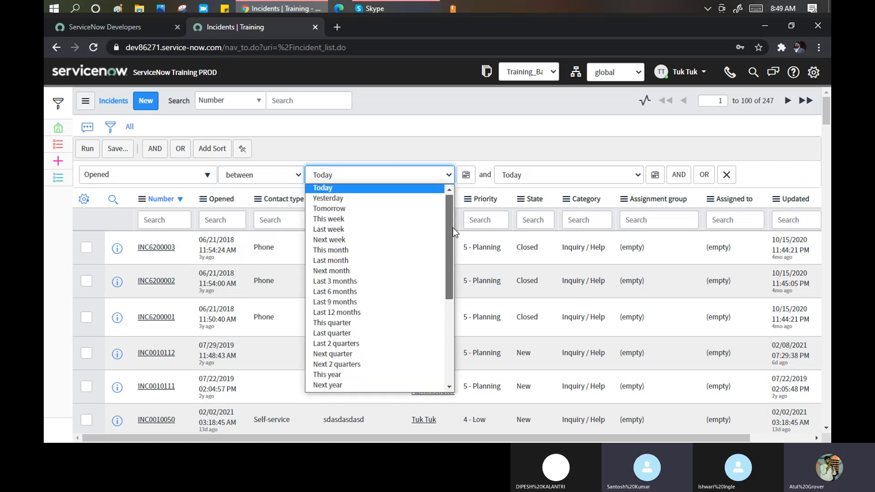
{"action": "scroll", "coordinate": [453, 228], "scroll_direction": "down", "scroll_amount": 2}
{"action": "left_click_drag", "start_coordinate": [461, 293], "coordinate": [461, 331]}
{"action": "left_click", "coordinate": [467, 175]}
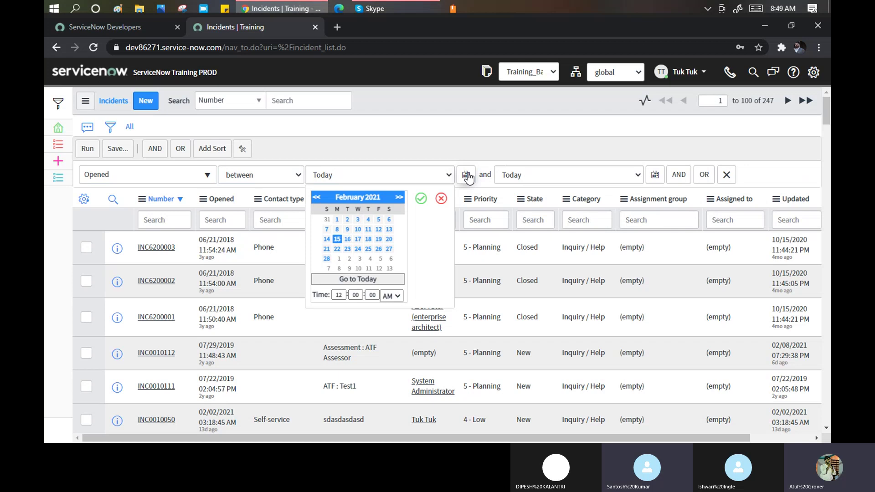
{"action": "left_click", "coordinate": [441, 198]}
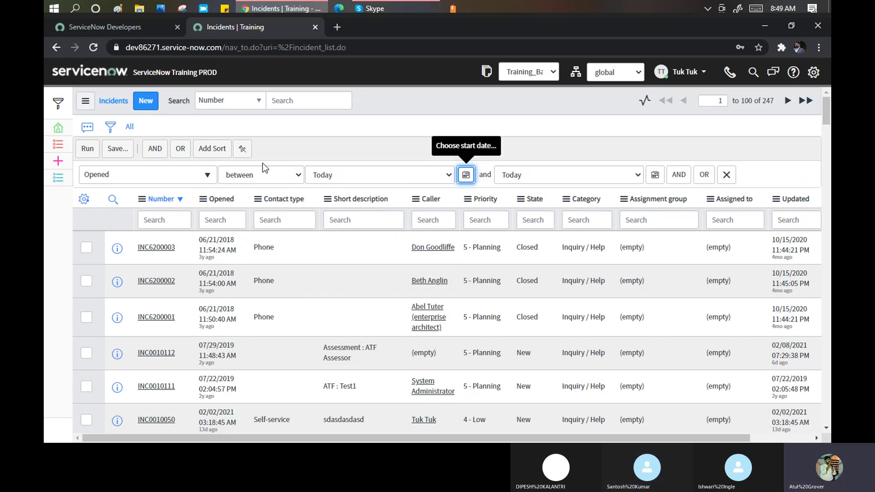
Return to the Opened operator choices to pick a different comparison.
{"action": "left_click", "coordinate": [299, 180]}
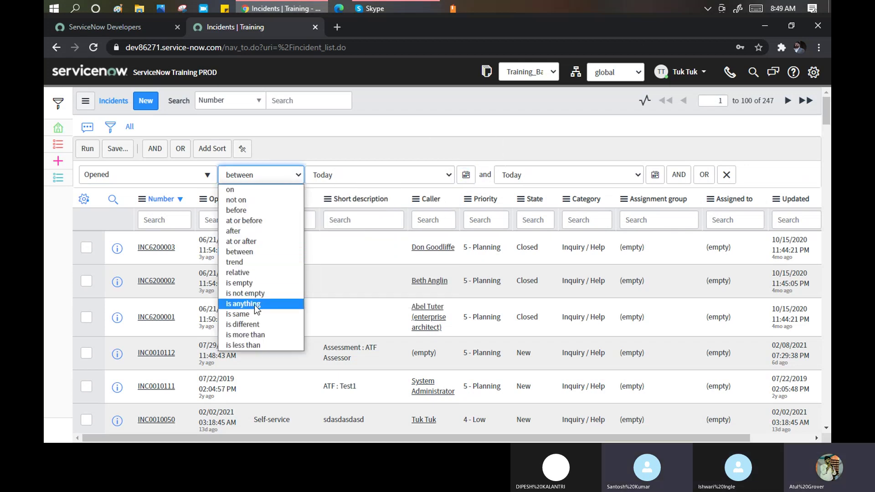
{"action": "key", "text": "Escape"}
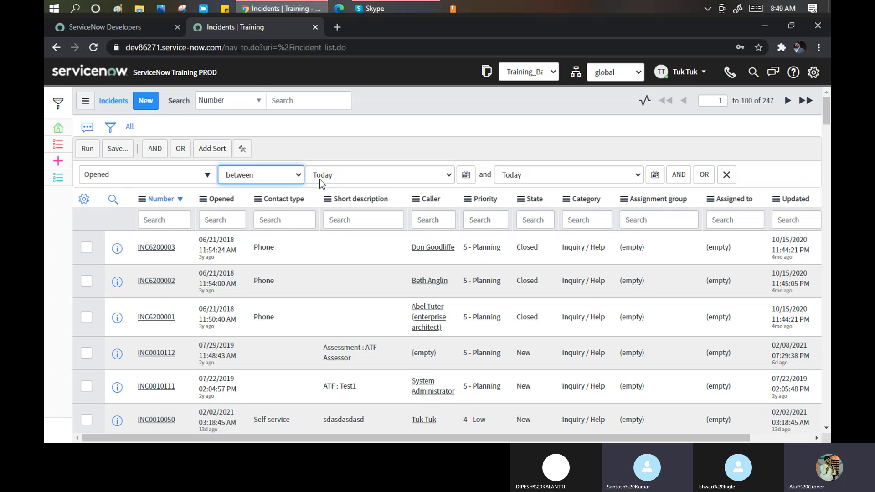
{"action": "left_click", "coordinate": [297, 175]}
Set the Opened condition to 'is less than' Months before Actual end.
{"action": "left_click", "coordinate": [271, 347]}
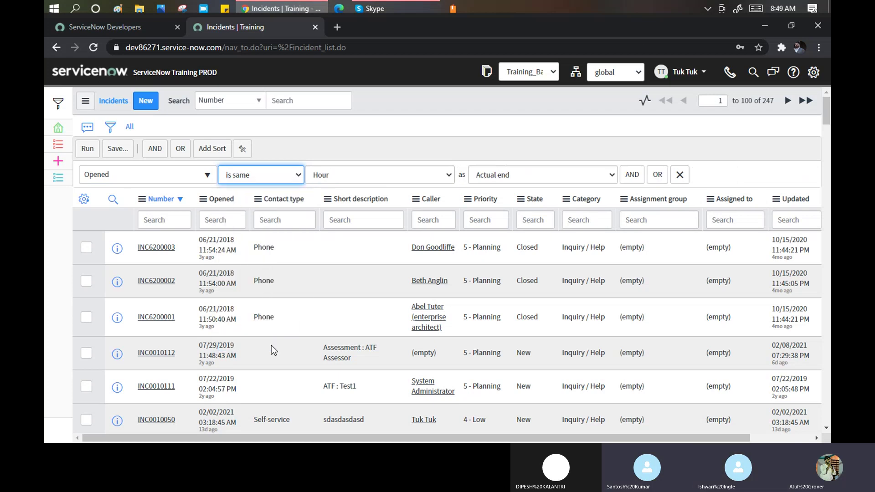
{"action": "key", "text": "Down"}
{"action": "key", "text": "Down"}
{"action": "key", "text": "Down"}
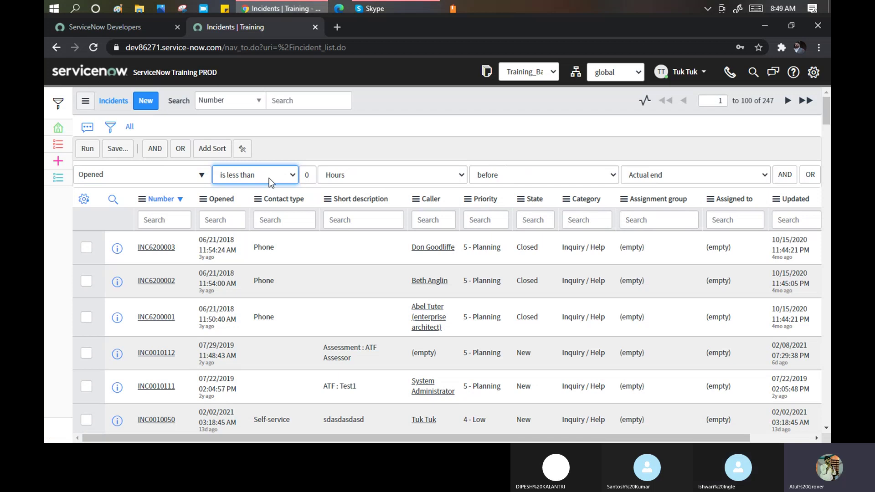
{"action": "left_click", "coordinate": [451, 180]}
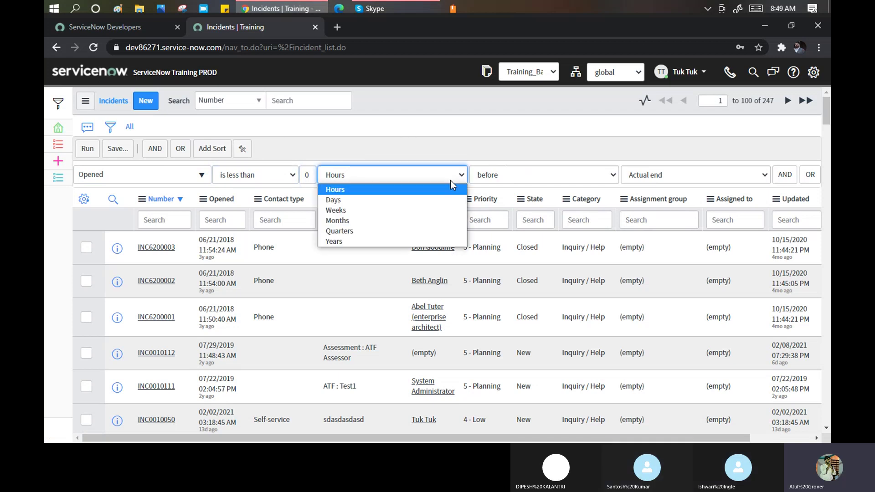
{"action": "left_click", "coordinate": [360, 224]}
{"action": "left_click", "coordinate": [589, 175]}
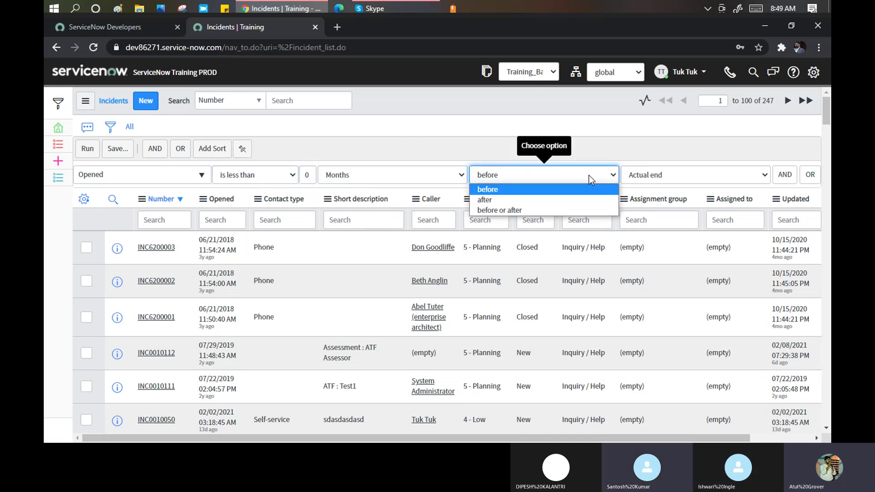
{"action": "left_click", "coordinate": [554, 189]}
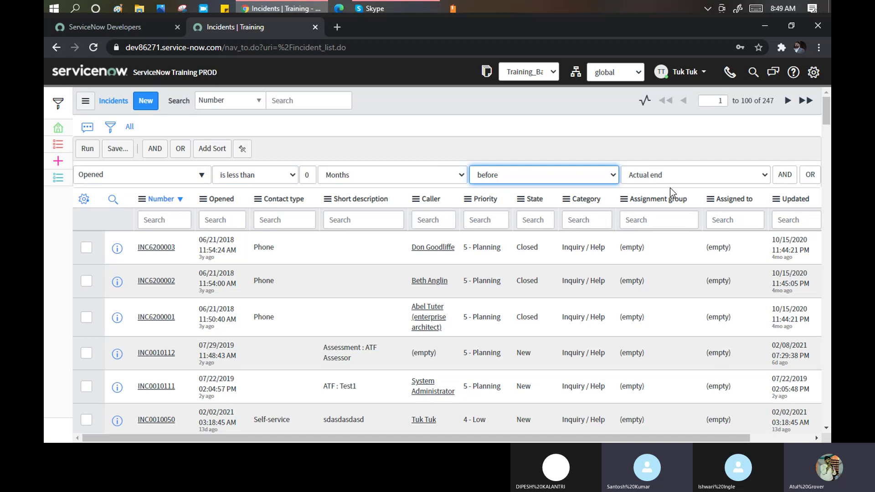
{"action": "left_click", "coordinate": [753, 182]}
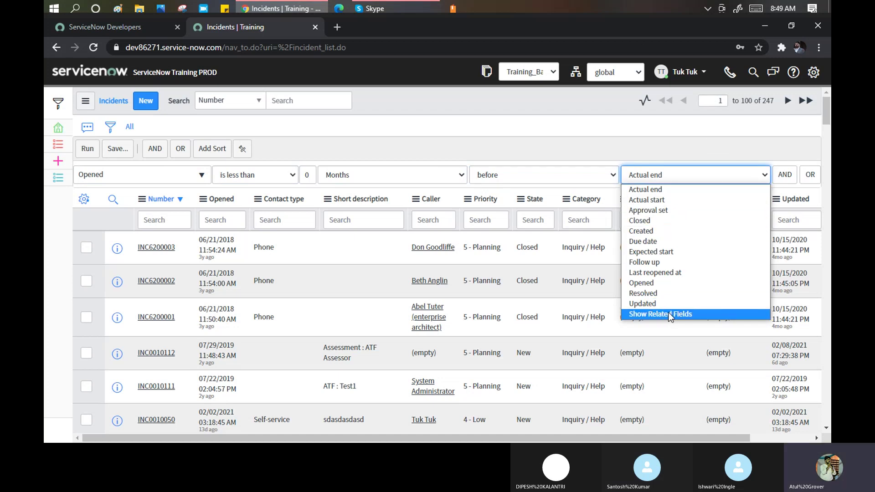
{"action": "left_click", "coordinate": [644, 189]}
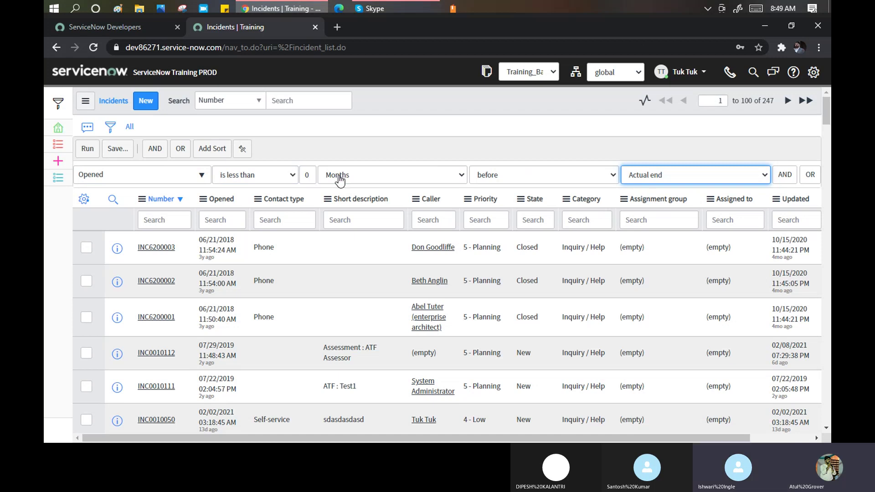
Change the month count in the Opened condition from 0 to 2.
{"action": "left_click", "coordinate": [308, 176]}
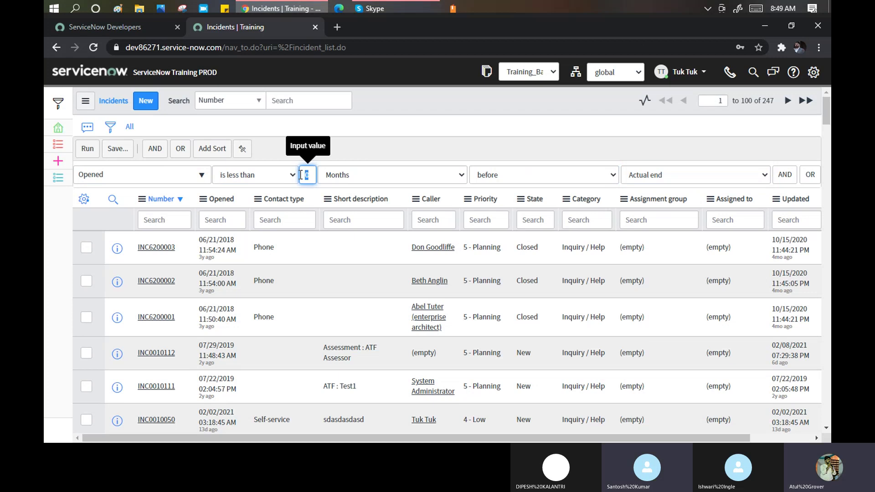
{"action": "key", "text": "BackSpace"}
{"action": "type", "text": "2"}
{"action": "left_click", "coordinate": [335, 158]}
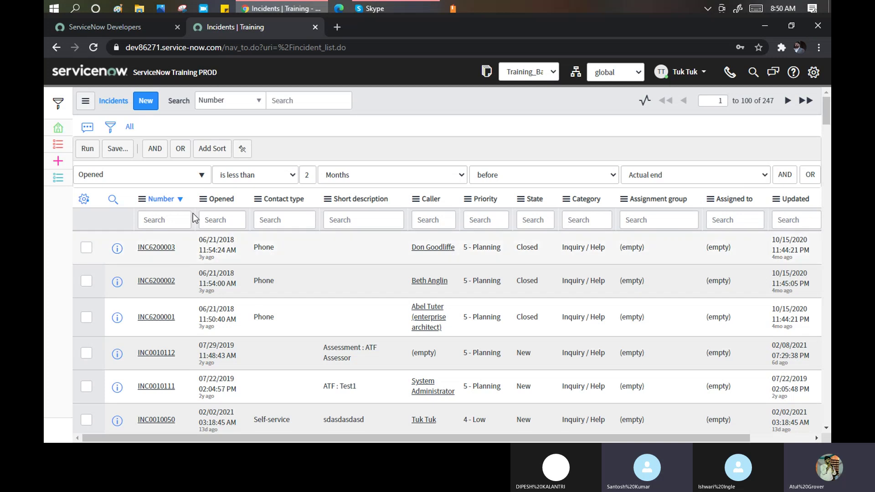
Filter the incidents on Priority is 4 - Low and run it, giving 54 records.
{"action": "left_click", "coordinate": [192, 181]}
{"action": "type", "text": "pr"}
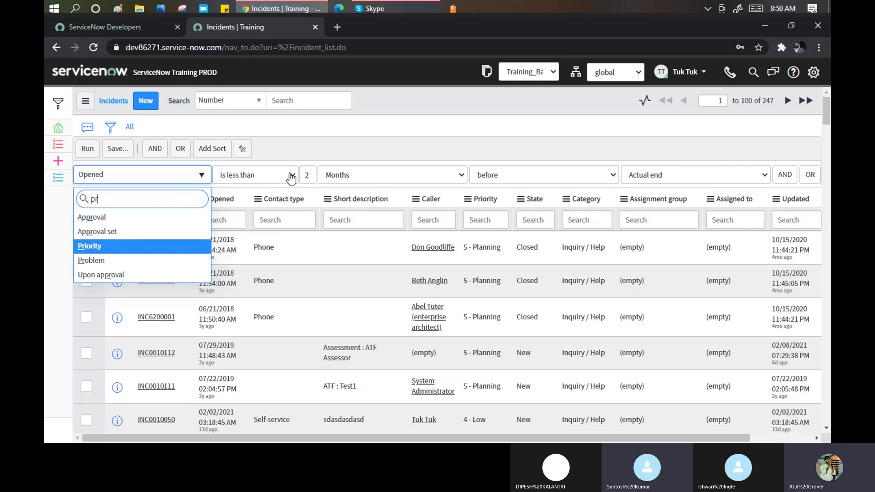
{"action": "left_click", "coordinate": [210, 246]}
{"action": "left_click", "coordinate": [292, 177]}
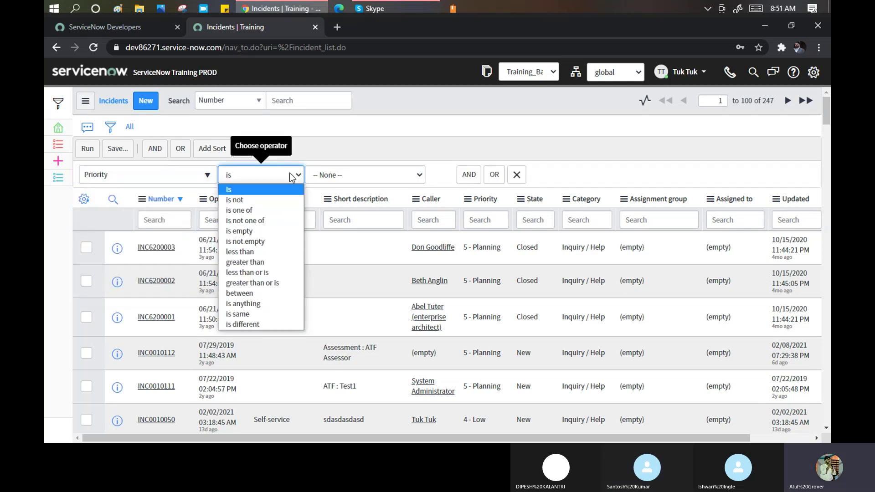
{"action": "left_click", "coordinate": [353, 177]}
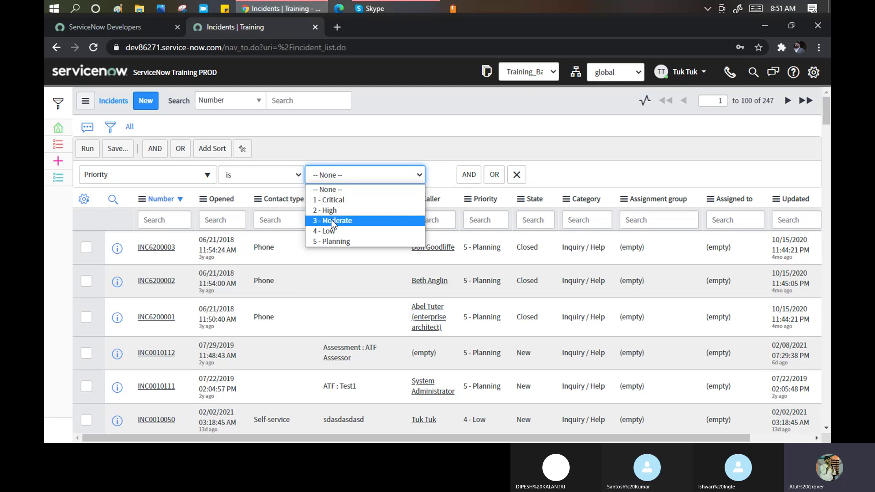
{"action": "left_click", "coordinate": [331, 229]}
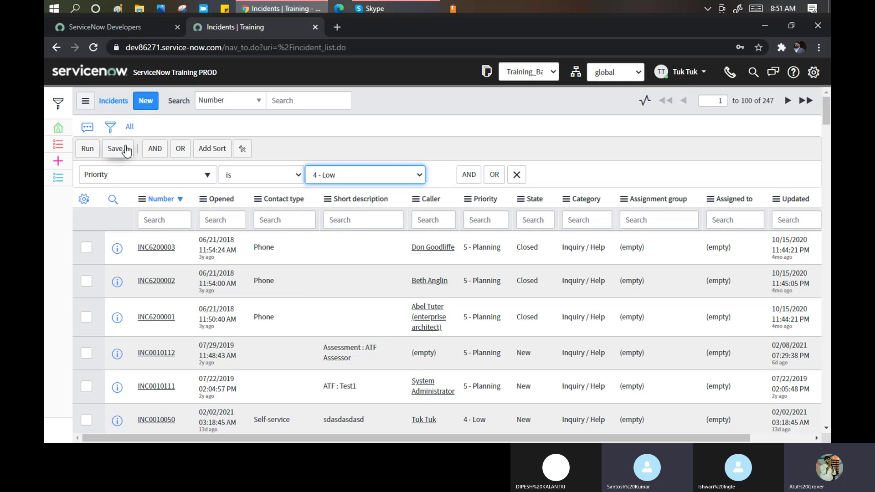
{"action": "left_click", "coordinate": [84, 151]}
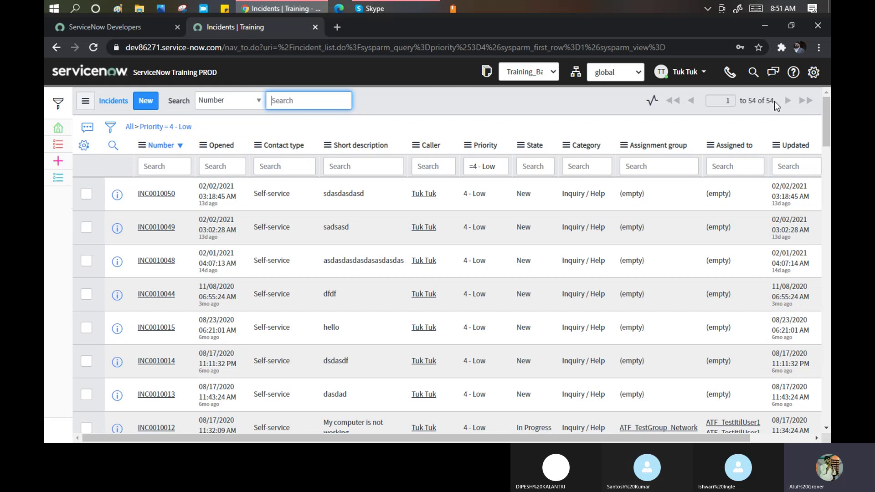
{"action": "left_click_drag", "start_coordinate": [774, 100], "coordinate": [767, 101]}
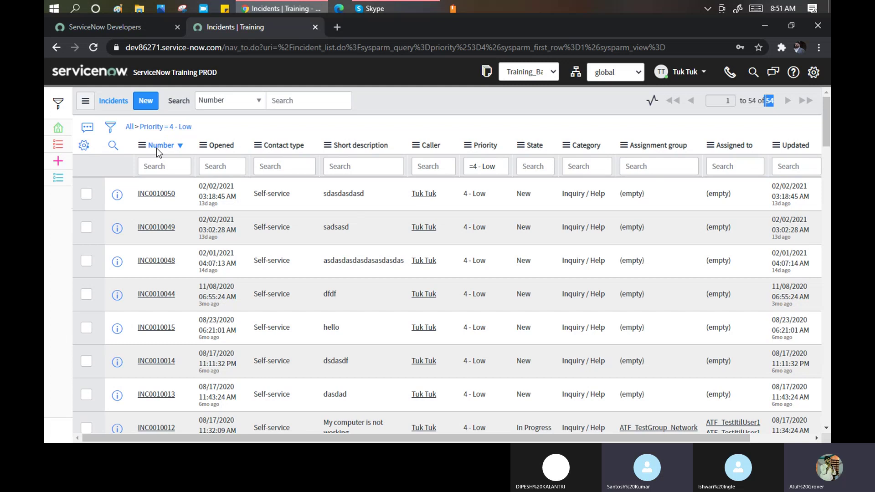
Add an AND condition Category is Inquiry / Help and run it, leaving 22 records.
{"action": "left_click", "coordinate": [114, 129]}
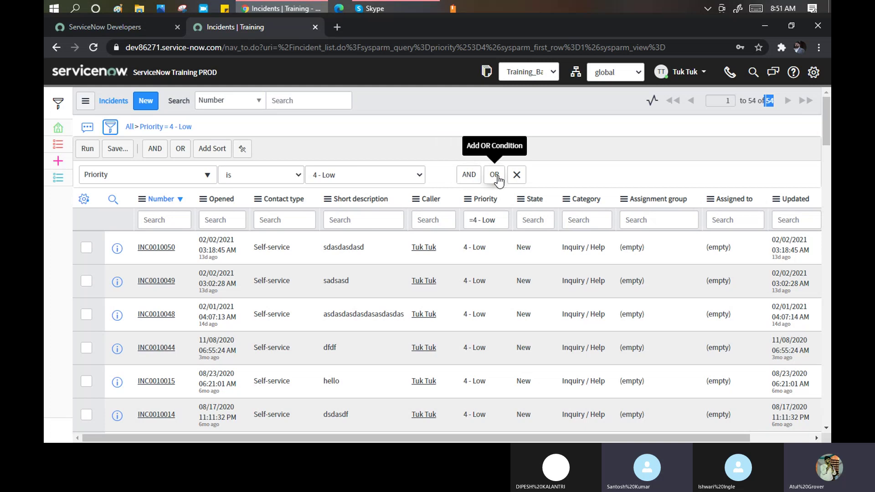
{"action": "left_click", "coordinate": [469, 175]}
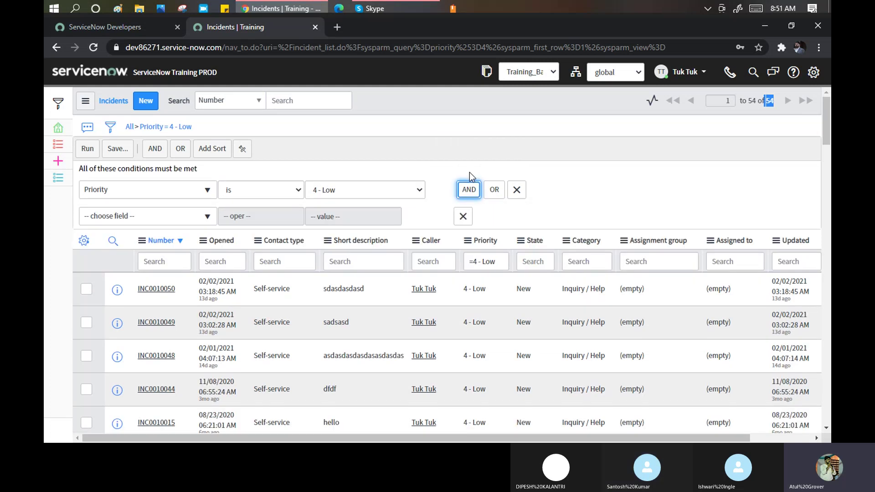
{"action": "left_click", "coordinate": [116, 218]}
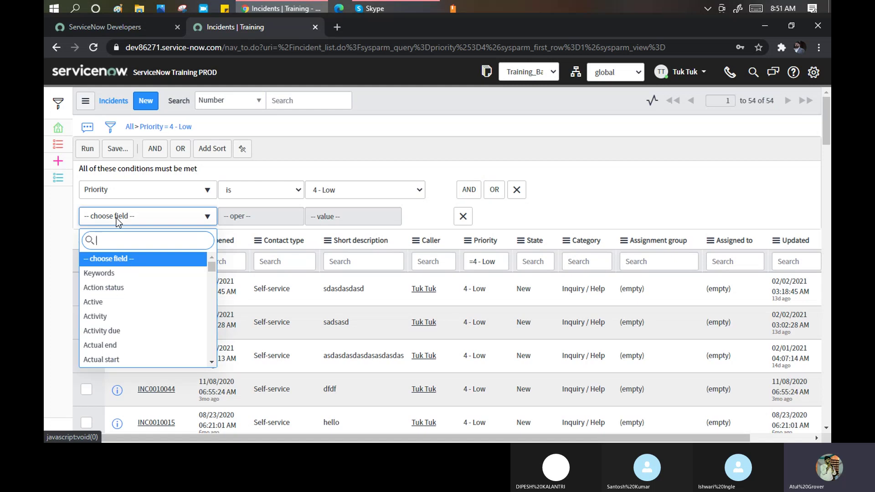
{"action": "type", "text": "catr"}
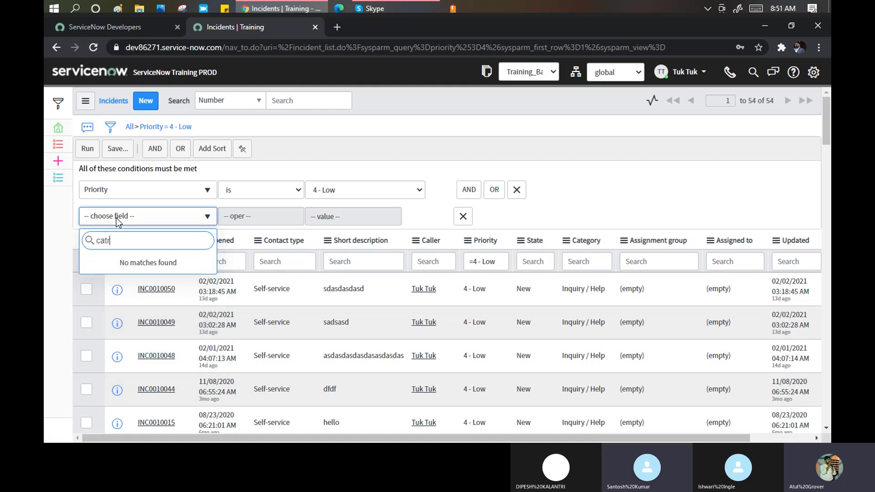
{"action": "key", "text": "BackSpace"}
{"action": "type", "text": "r"}
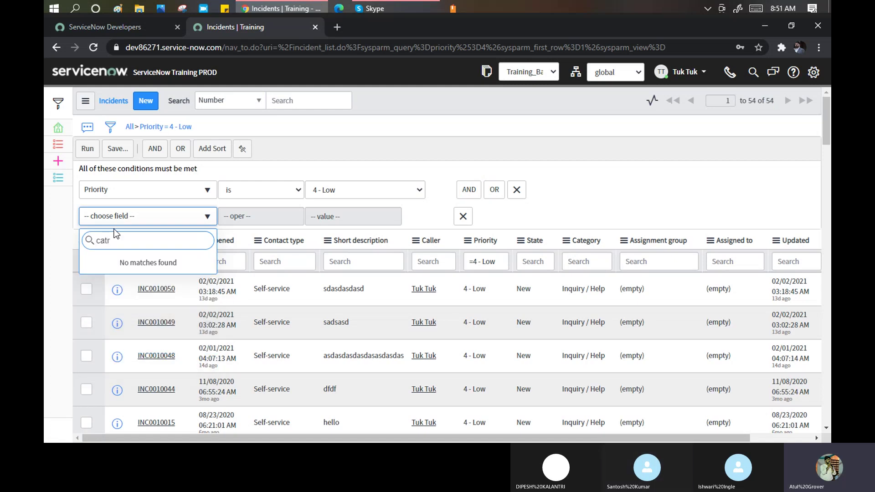
{"action": "key", "text": "BackSpace"}
{"action": "type", "text": "e"}
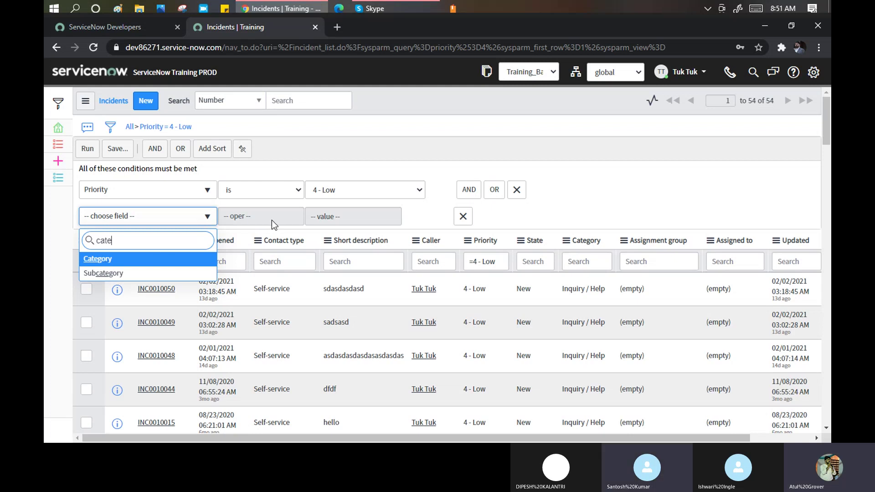
{"action": "key", "text": "Return"}
{"action": "left_click", "coordinate": [382, 217]}
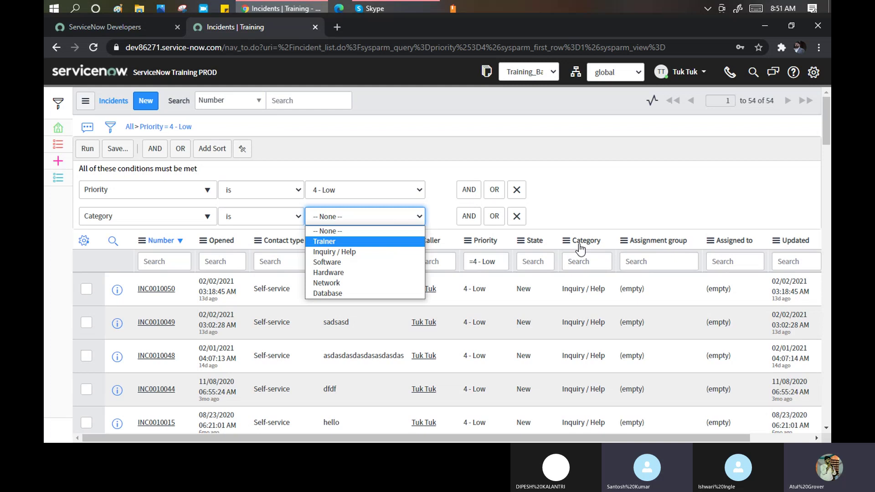
{"action": "left_click", "coordinate": [329, 253]}
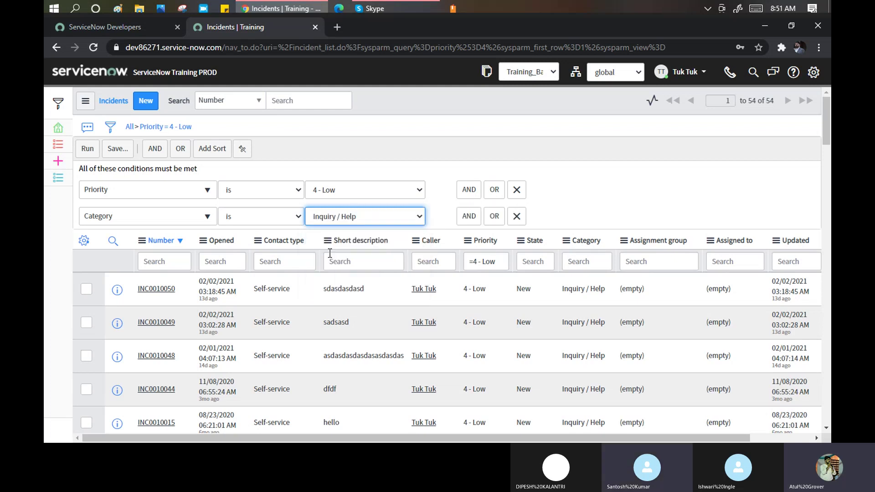
{"action": "left_click", "coordinate": [88, 152]}
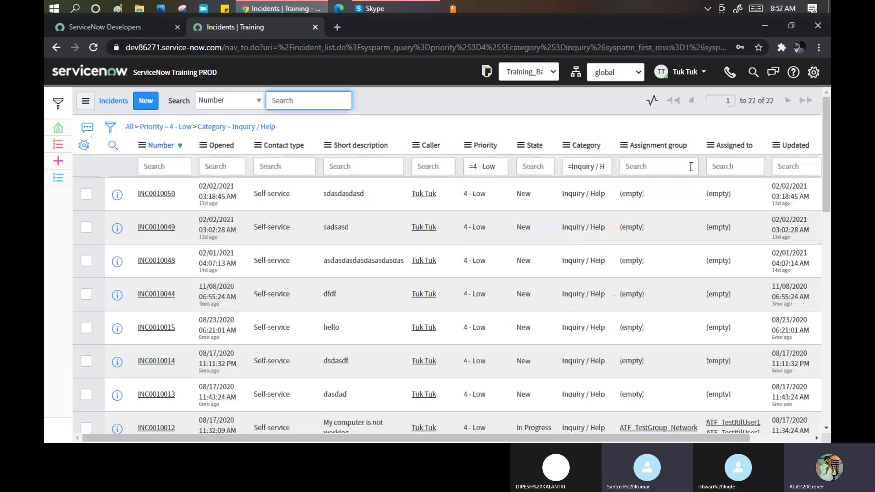
{"action": "left_click_drag", "start_coordinate": [775, 104], "coordinate": [767, 104]}
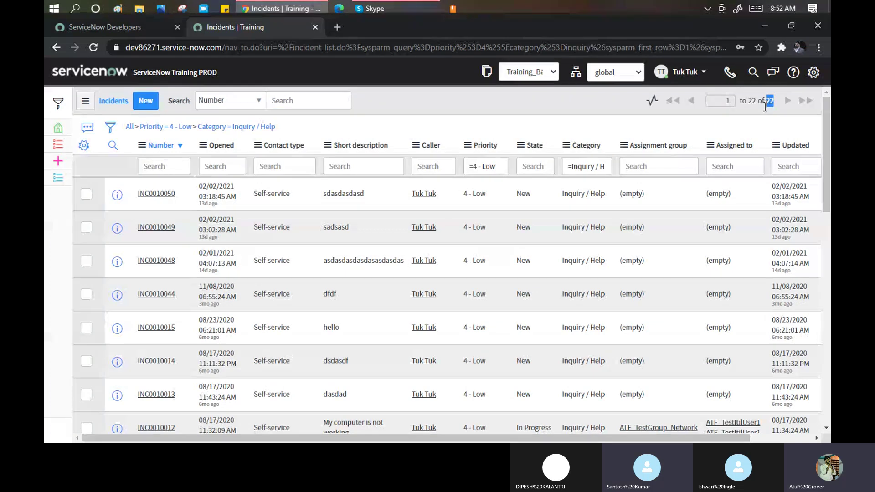
Start a third AND condition, searching the field list for 'ass'.
{"action": "left_click", "coordinate": [111, 128]}
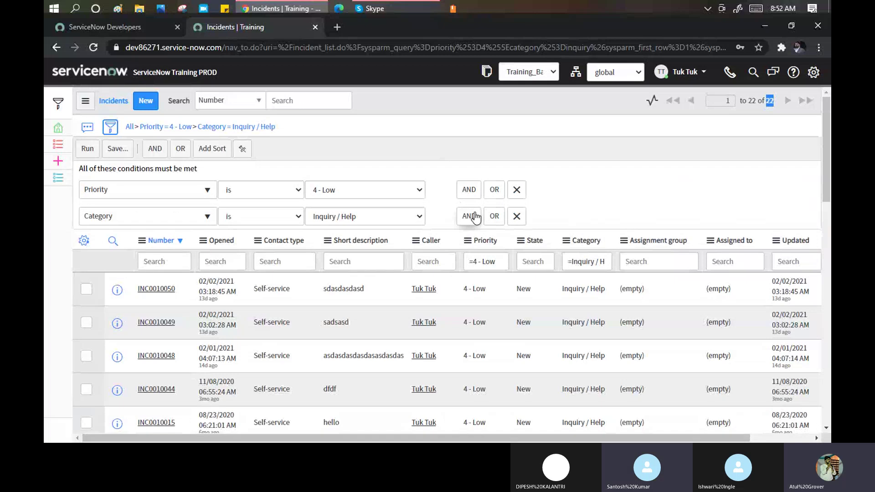
{"action": "left_click", "coordinate": [473, 216]}
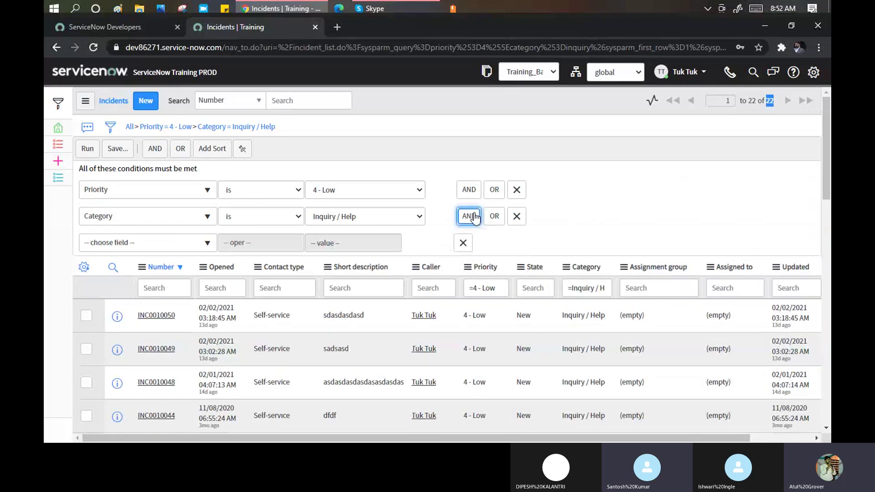
{"action": "left_click", "coordinate": [150, 240]}
{"action": "type", "text": "ass"}
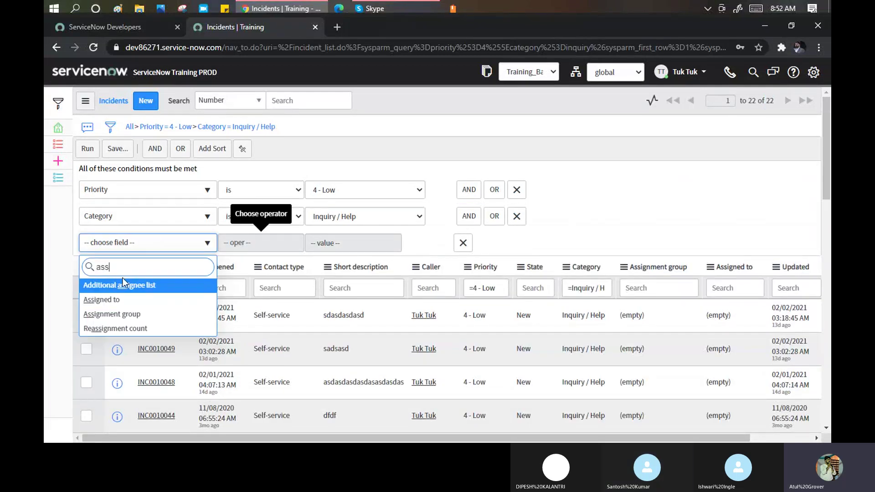
{"action": "left_click", "coordinate": [117, 303]}
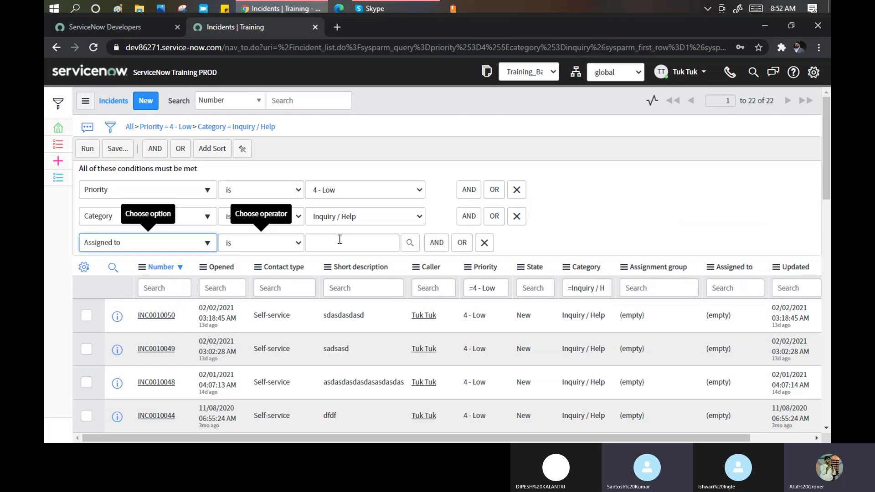
{"action": "left_click", "coordinate": [297, 242]}
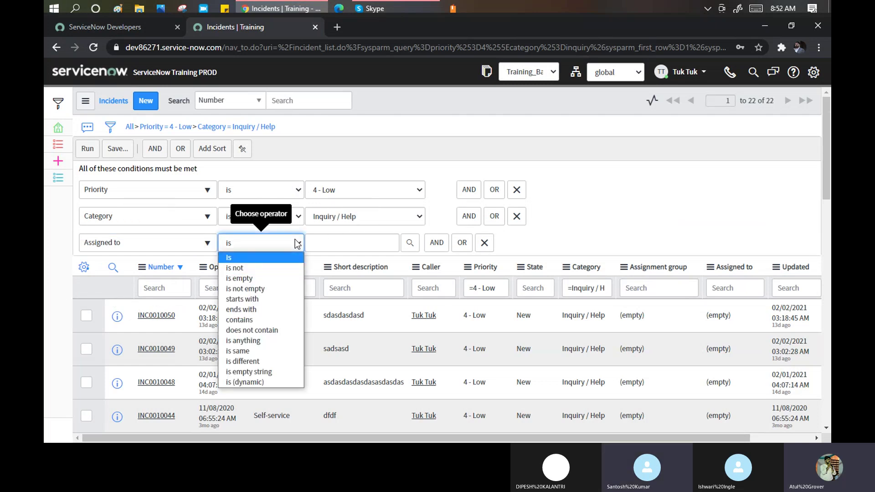
{"action": "left_click", "coordinate": [265, 277]}
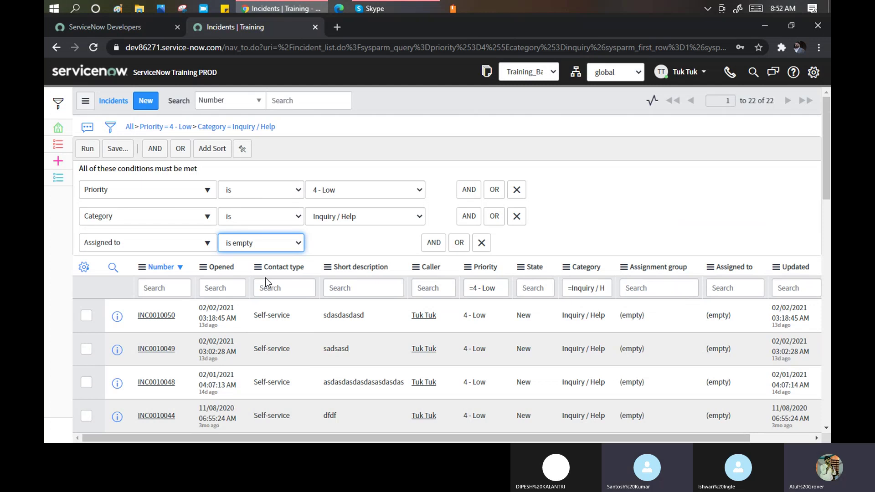
{"action": "left_click", "coordinate": [85, 151]}
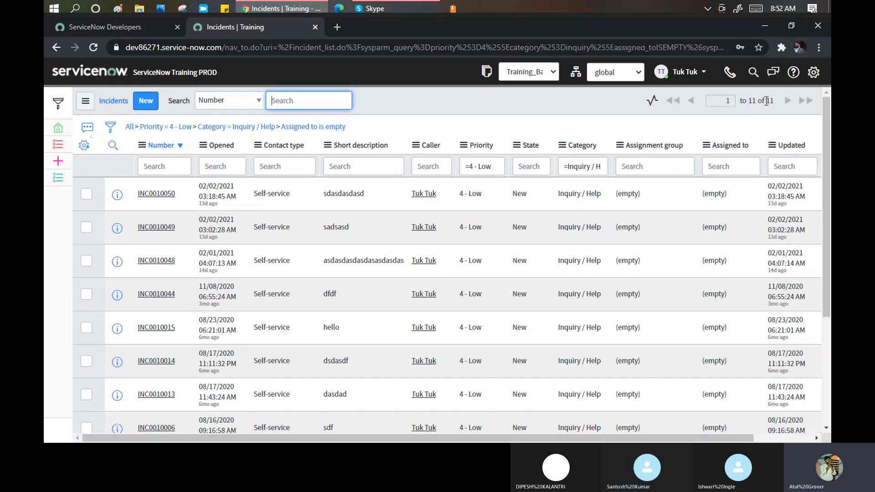
{"action": "double_click", "coordinate": [769, 101]}
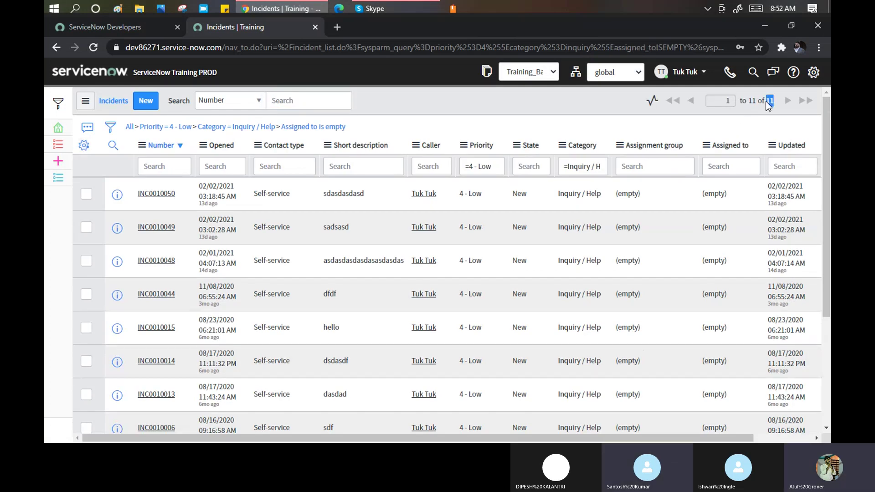
{"action": "scroll", "coordinate": [384, 247], "scroll_direction": "down", "scroll_amount": 2}
{"action": "scroll", "coordinate": [383, 246], "scroll_direction": "up", "scroll_amount": 3}
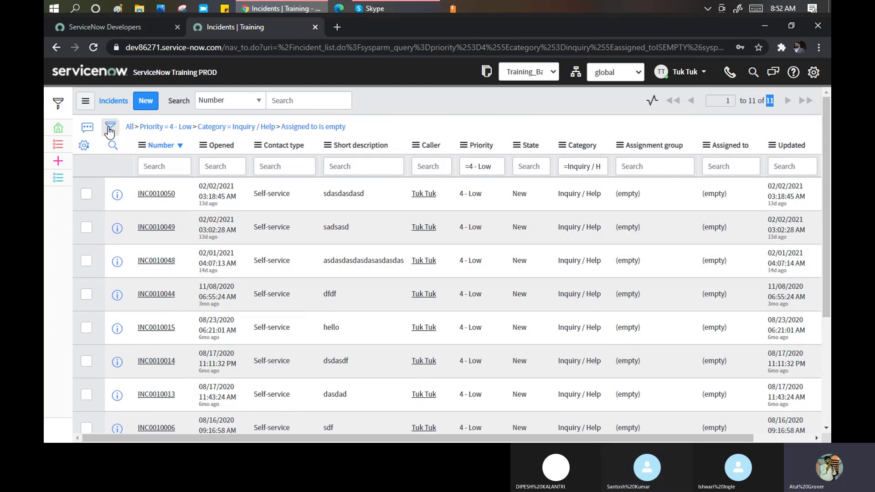
Add a new AND condition on the Opened field.
{"action": "left_click", "coordinate": [111, 126]}
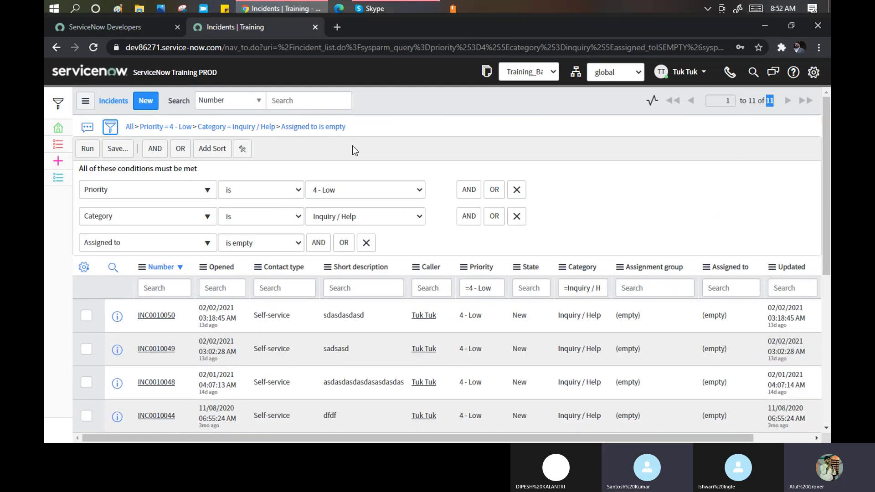
{"action": "left_click", "coordinate": [320, 243]}
{"action": "left_click", "coordinate": [120, 269]}
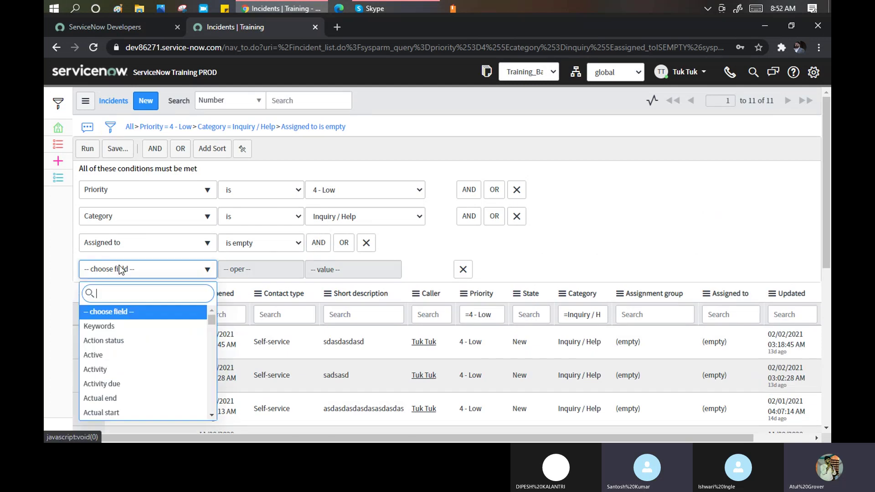
{"action": "type", "text": "opr"}
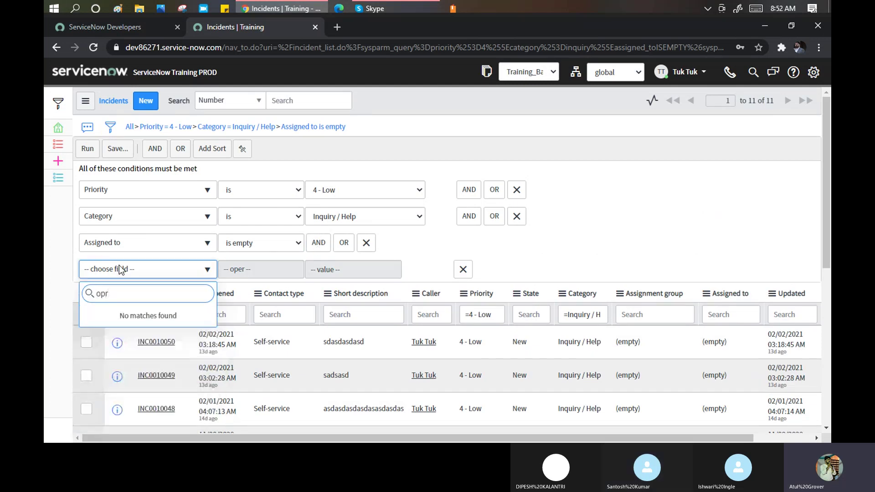
{"action": "key", "text": "BackSpace"}
{"action": "type", "text": "e"}
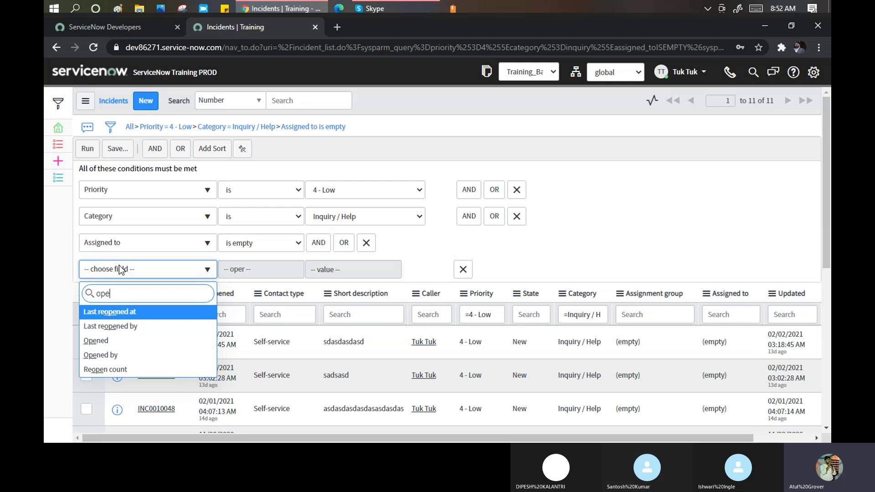
{"action": "key", "text": "Return"}
Set Opened between Last week and Last month and run the filter, which returns no records.
{"action": "left_click", "coordinate": [290, 269]}
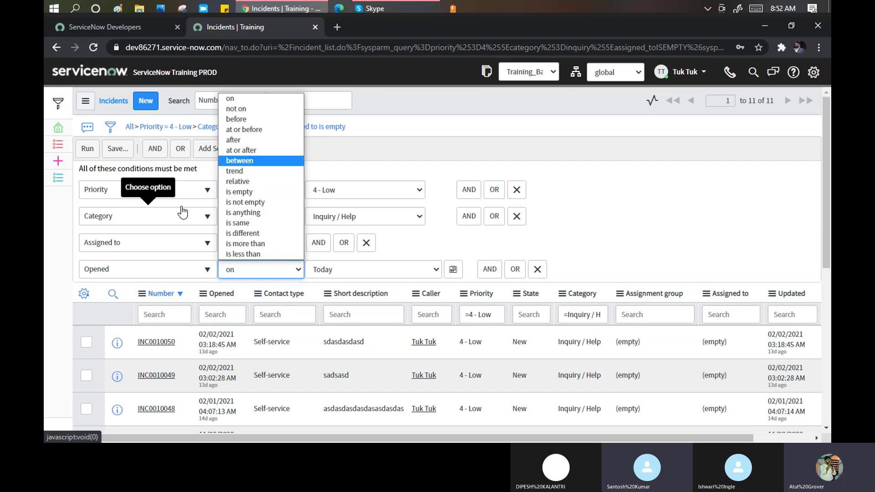
{"action": "left_click", "coordinate": [245, 163]}
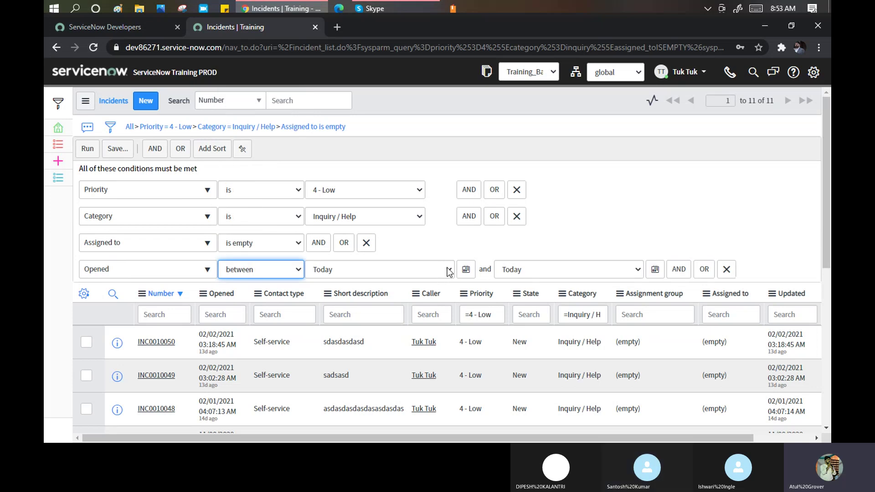
{"action": "left_click", "coordinate": [447, 270]}
{"action": "scroll", "coordinate": [376, 158], "scroll_direction": "down", "scroll_amount": 1}
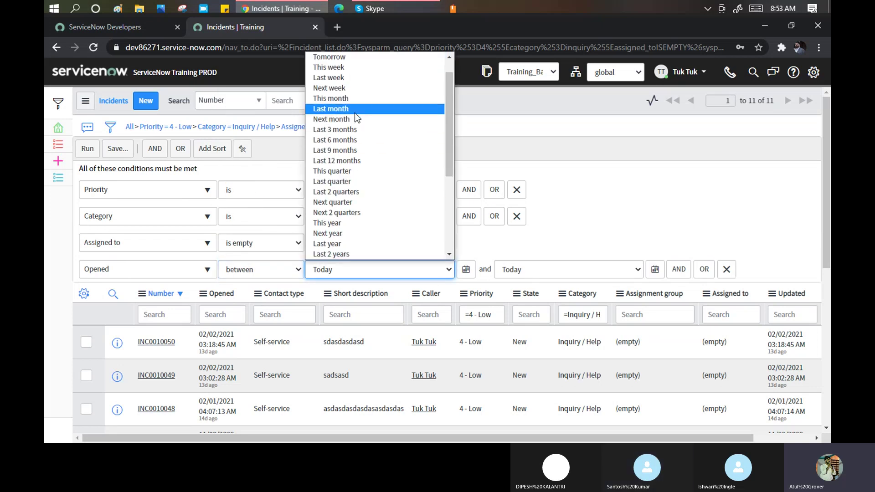
{"action": "left_click", "coordinate": [341, 80]}
{"action": "left_click", "coordinate": [636, 270]}
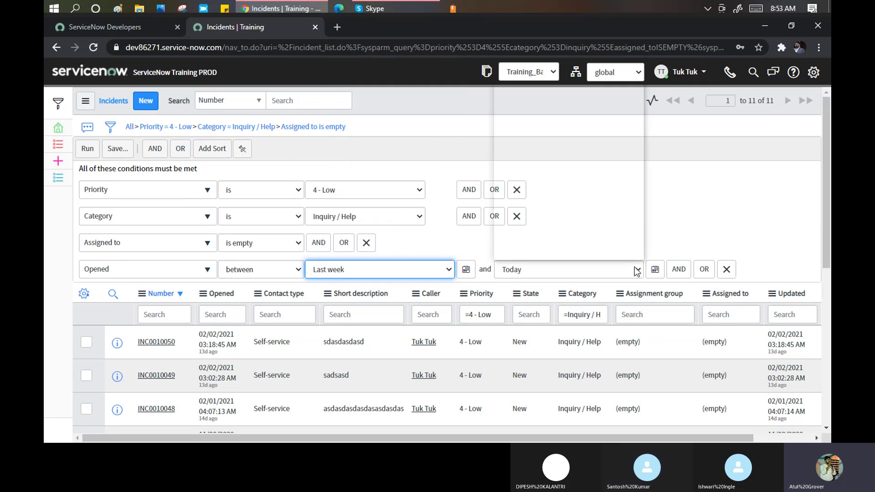
{"action": "scroll", "coordinate": [580, 160], "scroll_direction": "down", "scroll_amount": 1}
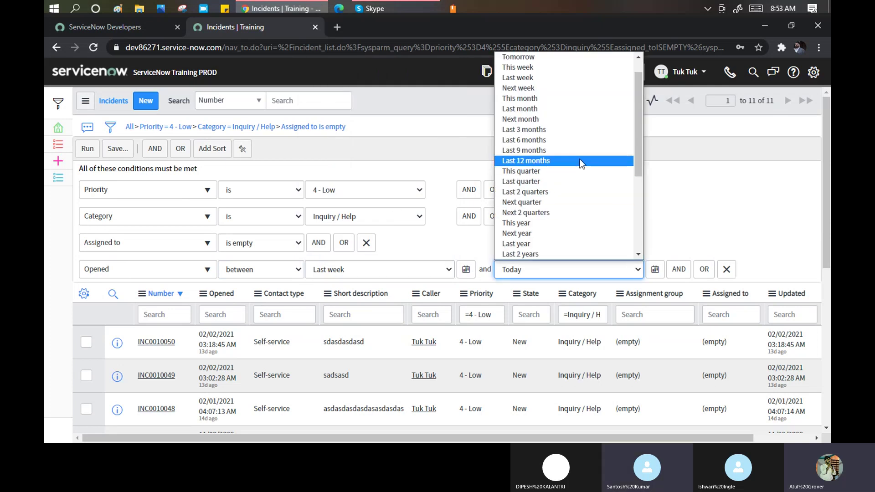
{"action": "left_click", "coordinate": [541, 114]}
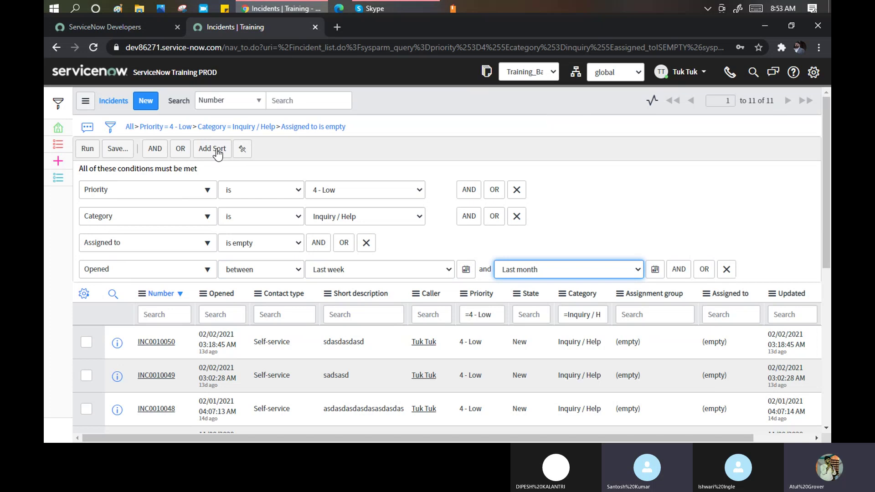
{"action": "left_click", "coordinate": [89, 151]}
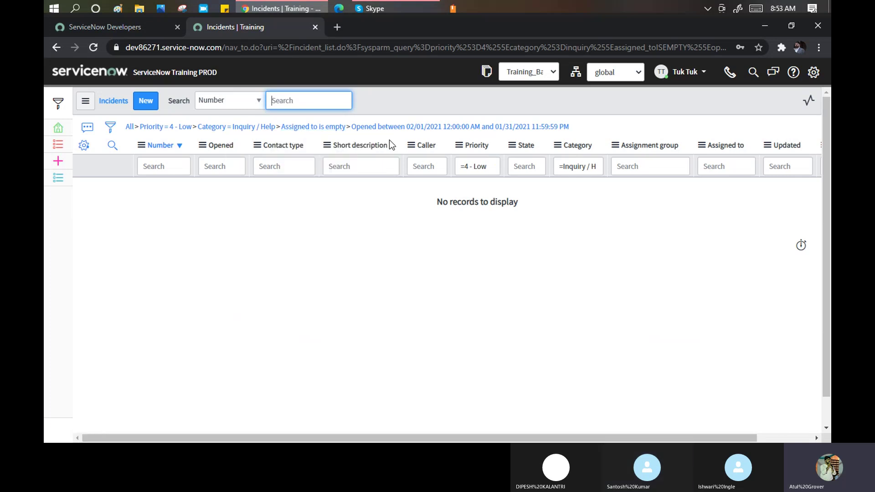
Delete the Opened between condition and rerun the filter, restoring the 11 incidents.
{"action": "left_click_drag", "start_coordinate": [565, 134], "coordinate": [321, 113]}
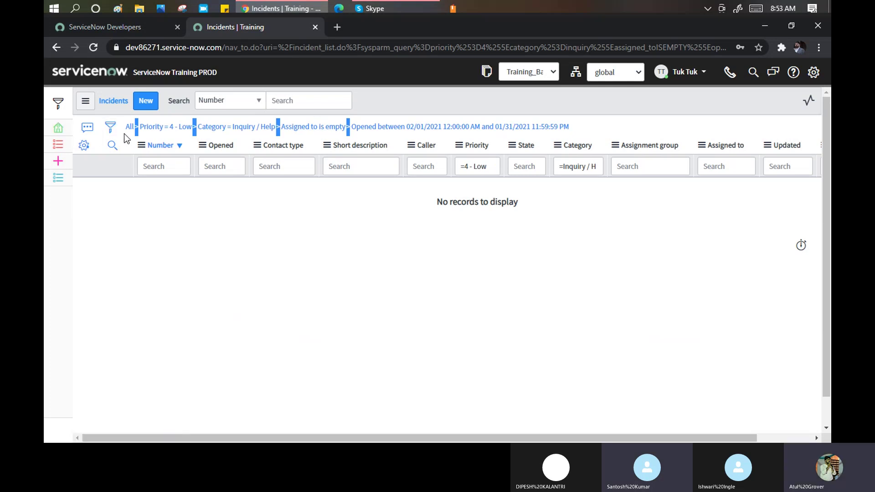
{"action": "left_click", "coordinate": [110, 128]}
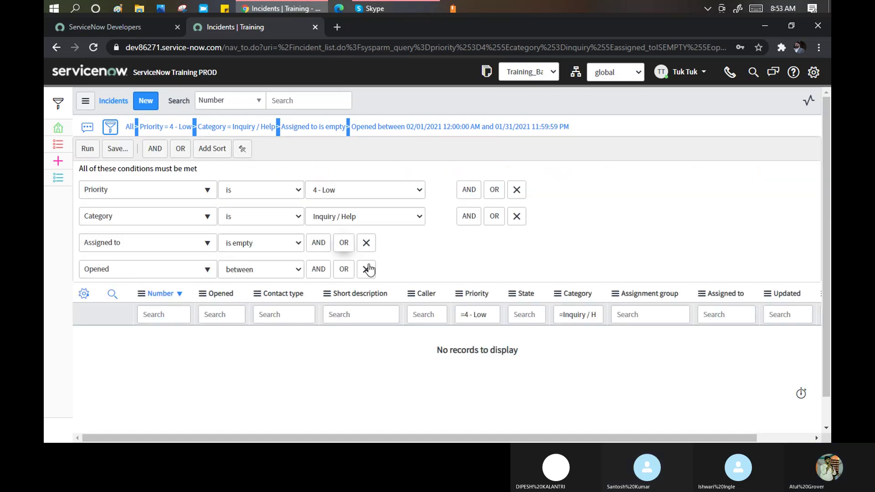
{"action": "left_click", "coordinate": [727, 271]}
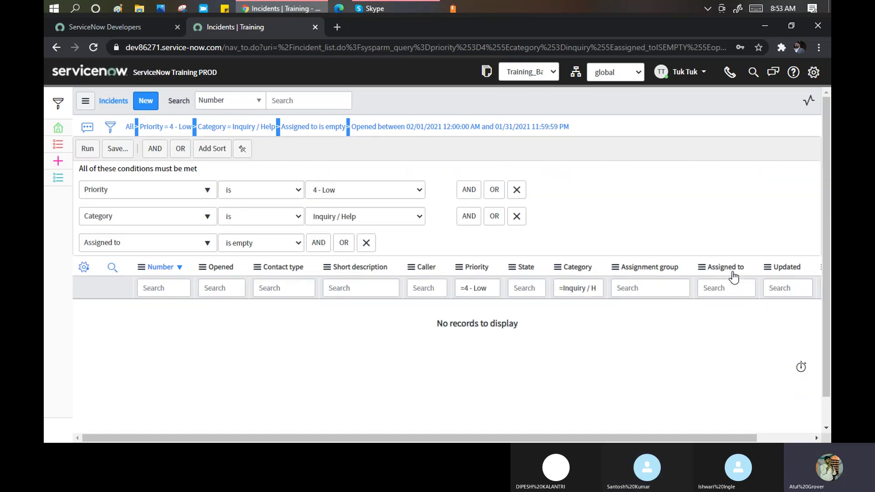
{"action": "left_click", "coordinate": [89, 149]}
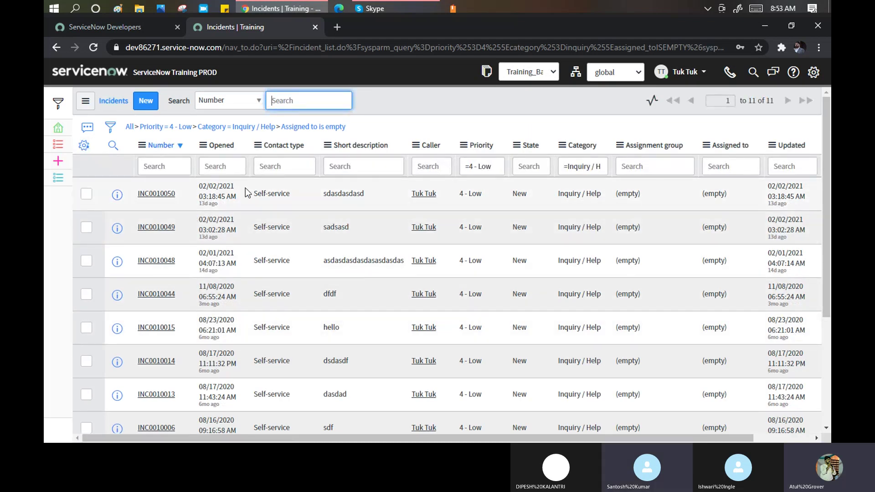
Add another AND condition on the Opened field.
{"action": "left_click", "coordinate": [106, 135]}
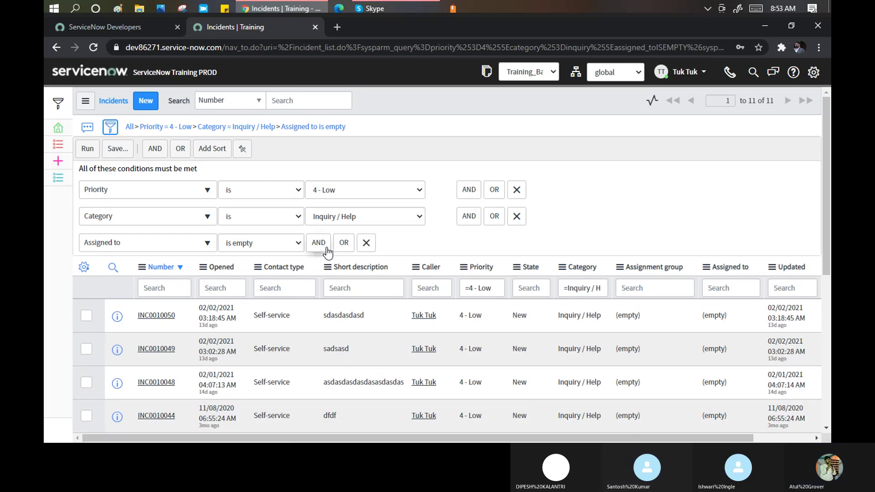
{"action": "left_click", "coordinate": [319, 243]}
{"action": "left_click", "coordinate": [134, 273]}
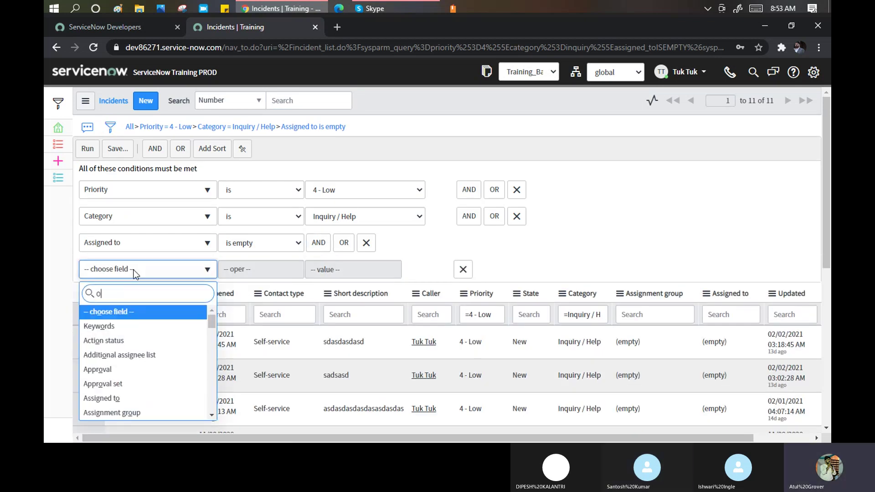
{"action": "type", "text": "opr"}
{"action": "key", "text": "BackSpace"}
{"action": "type", "text": "en"}
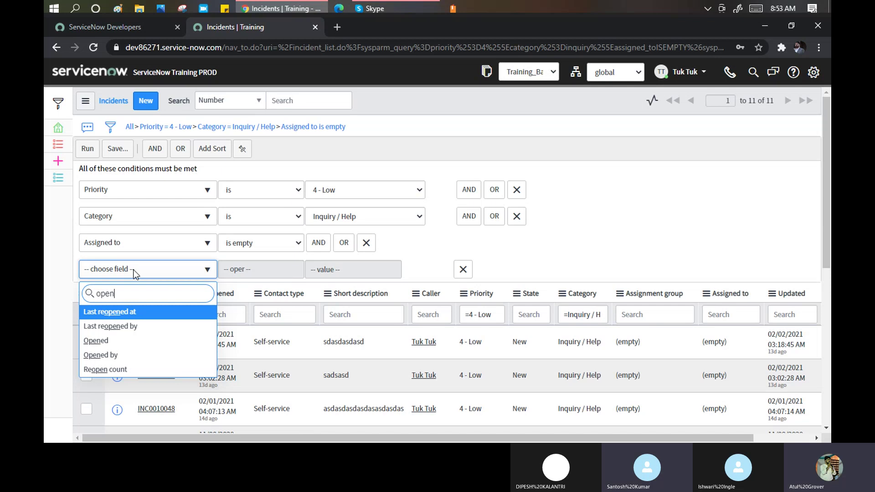
{"action": "key", "text": "Down"}
{"action": "key", "text": "Down"}
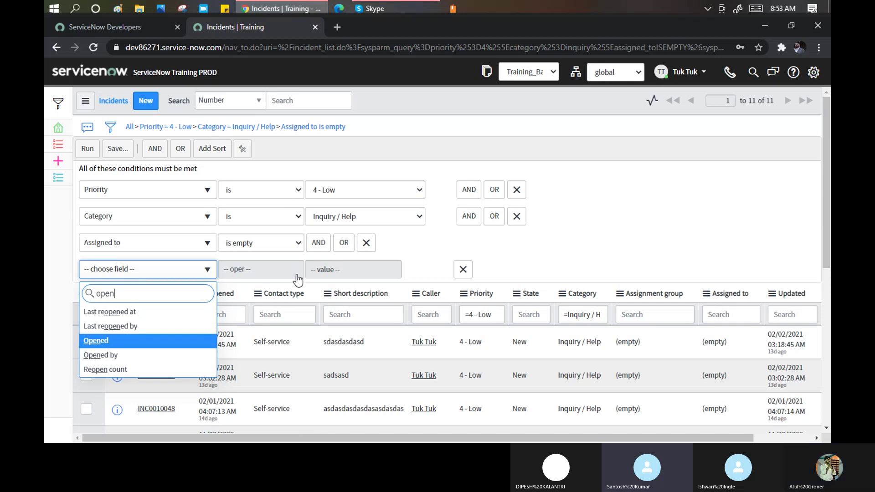
{"action": "key", "text": "Return"}
Set Opened before Last week and run it, leaving 8 incidents, then switch to the Skype call.
{"action": "left_click", "coordinate": [298, 273]}
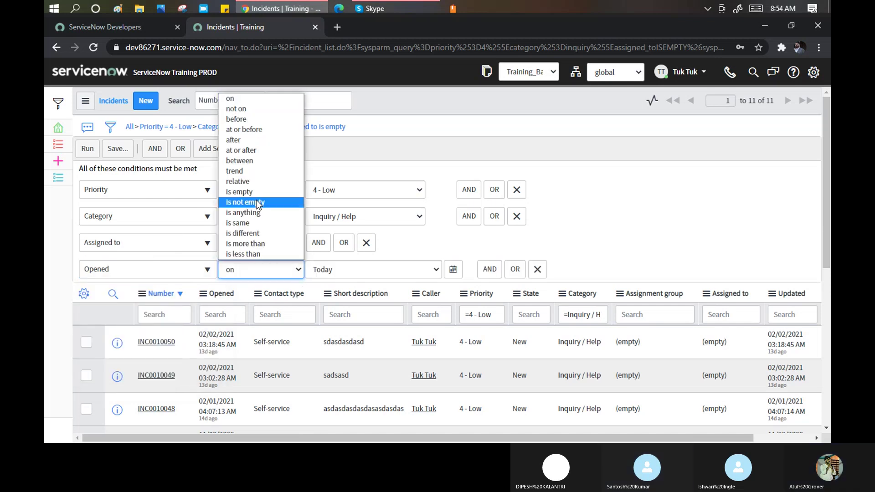
{"action": "left_click", "coordinate": [242, 119]}
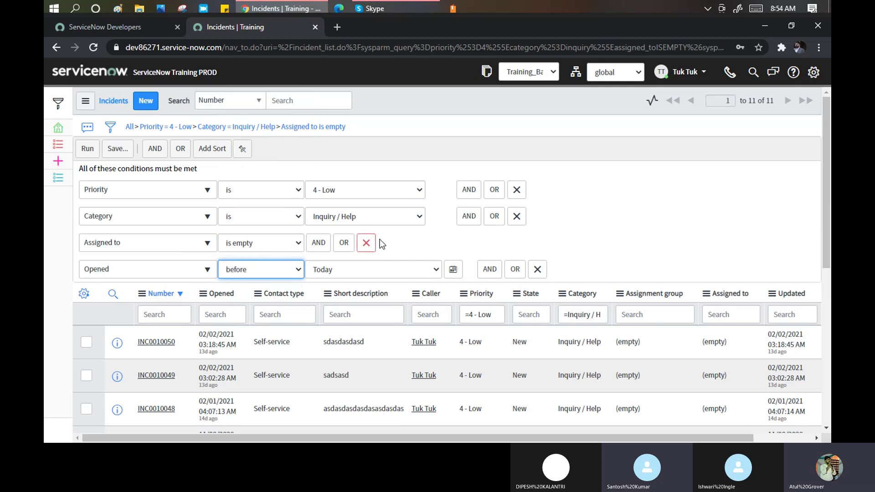
{"action": "left_click", "coordinate": [436, 272]}
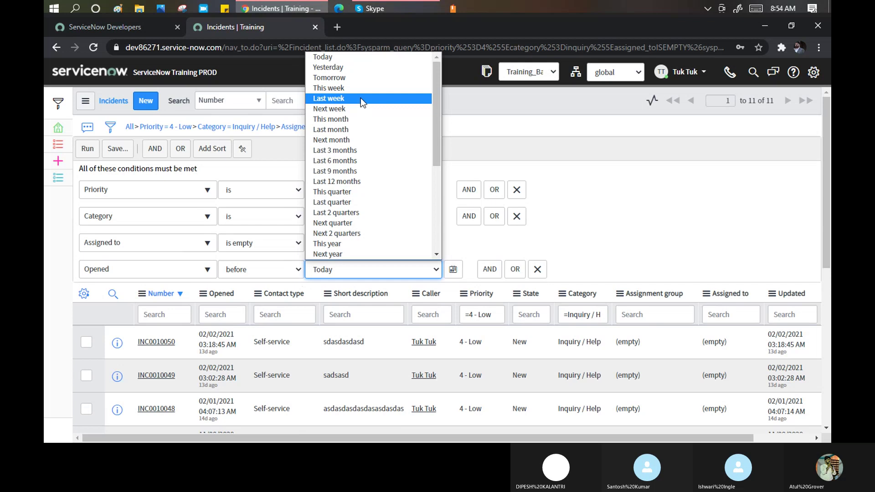
{"action": "left_click", "coordinate": [360, 98]}
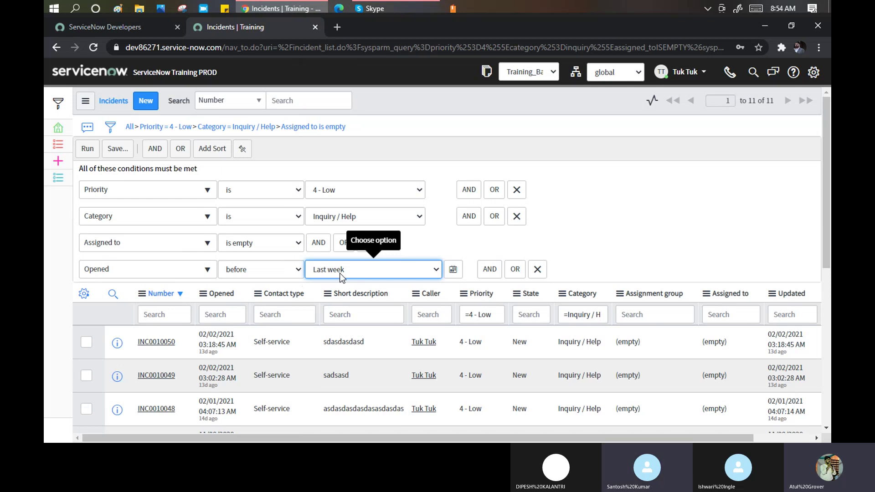
{"action": "left_click", "coordinate": [93, 154]}
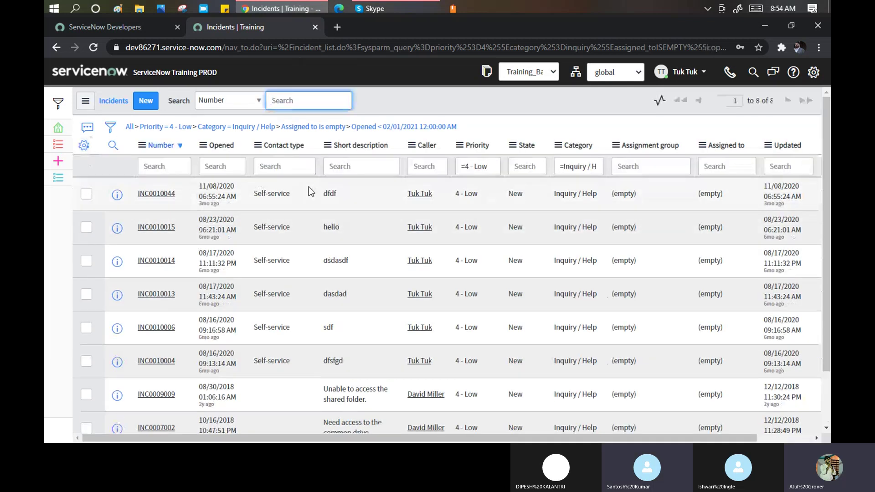
{"action": "scroll", "coordinate": [308, 187], "scroll_direction": "down", "scroll_amount": 1}
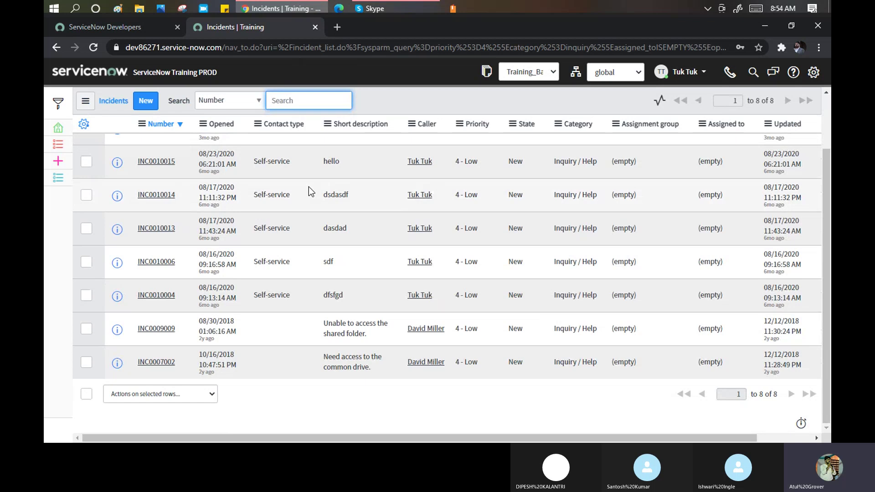
{"action": "scroll", "coordinate": [308, 187], "scroll_direction": "up", "scroll_amount": 2}
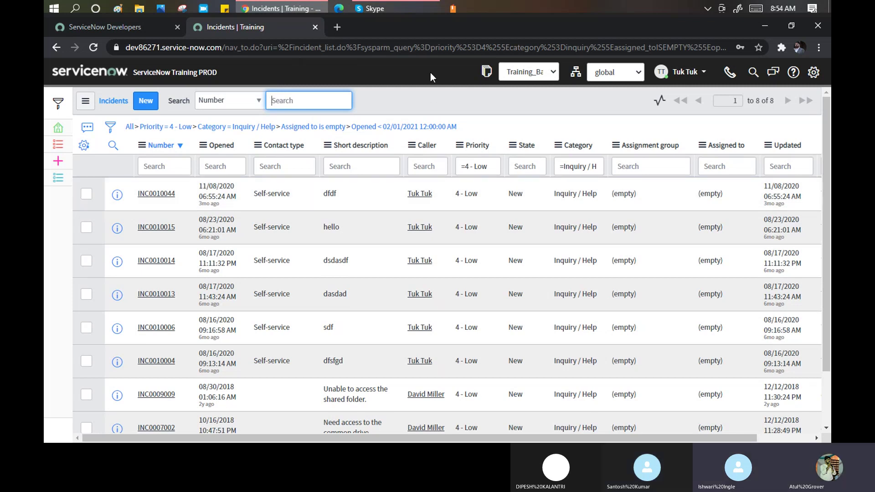
{"action": "left_click", "coordinate": [404, 11]}
Go back from the Skype call to Chrome with the filtered ServiceNow incident list.
{"action": "mouse_move", "coordinate": [719, 70]}
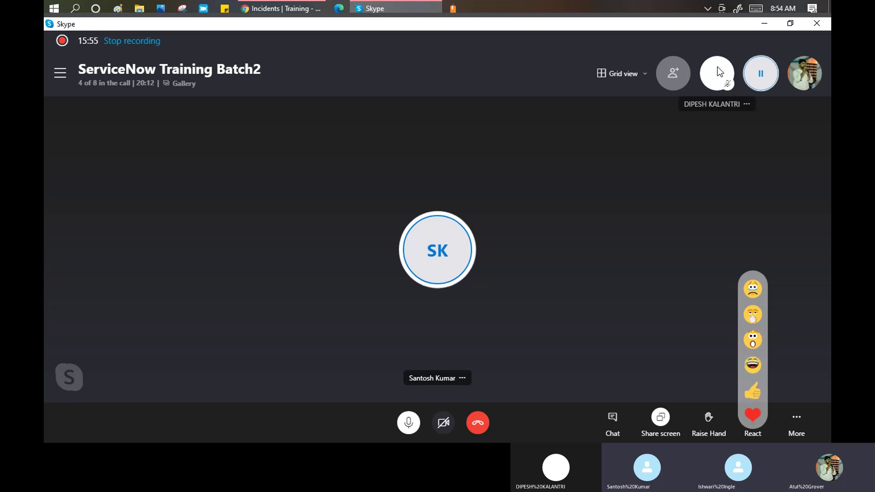
{"action": "left_click", "coordinate": [287, 9]}
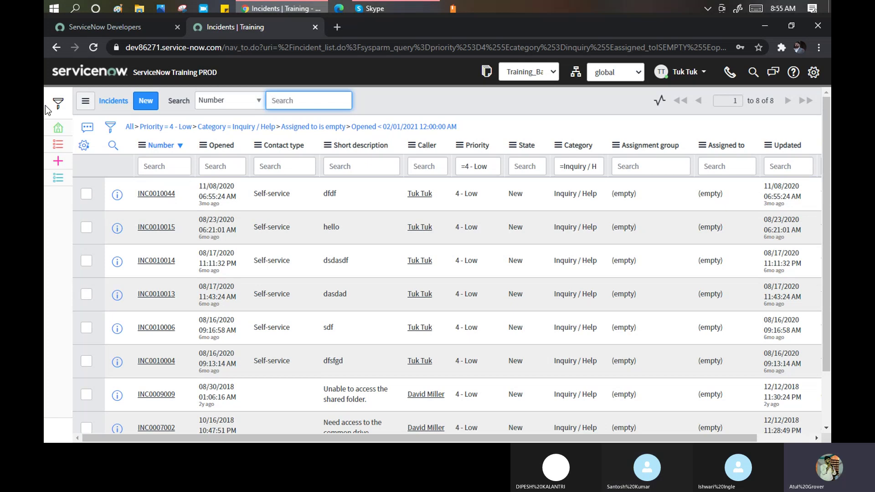
Save the current incident conditions as a filter named 'Monday Batch', visible only to Me.
{"action": "left_click", "coordinate": [110, 129]}
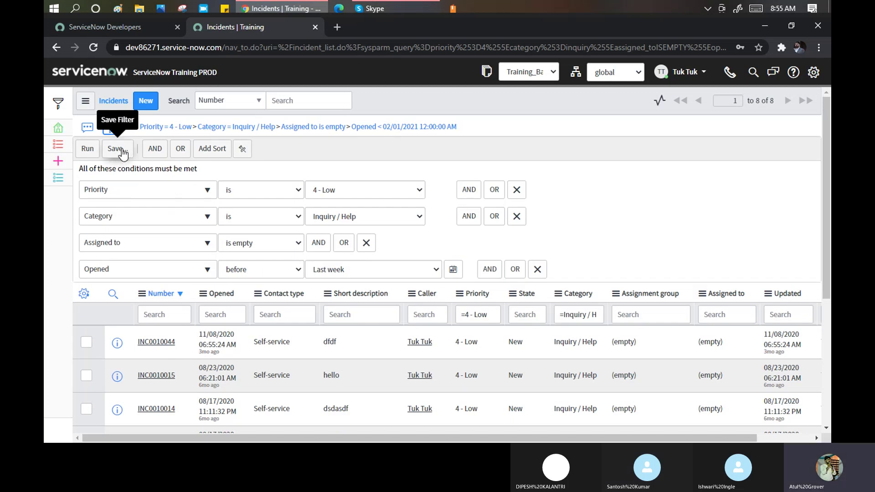
{"action": "left_click", "coordinate": [123, 154]}
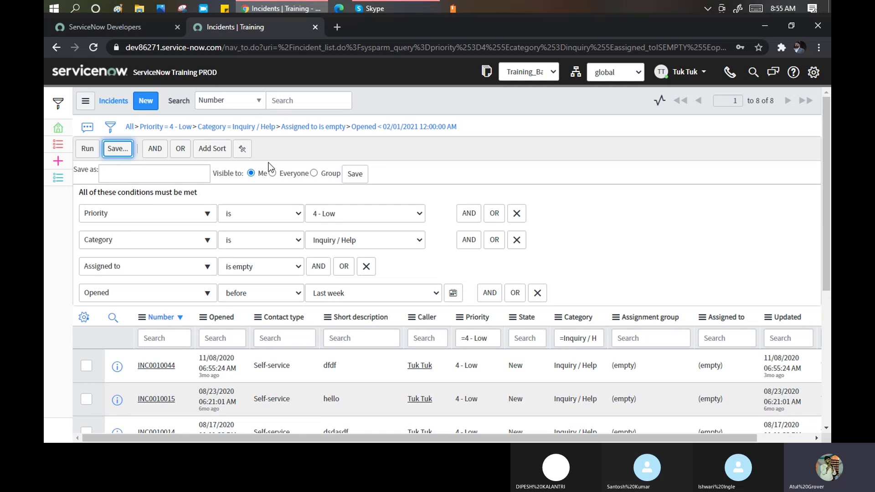
{"action": "left_click", "coordinate": [185, 177]}
{"action": "type", "text": "Mo"}
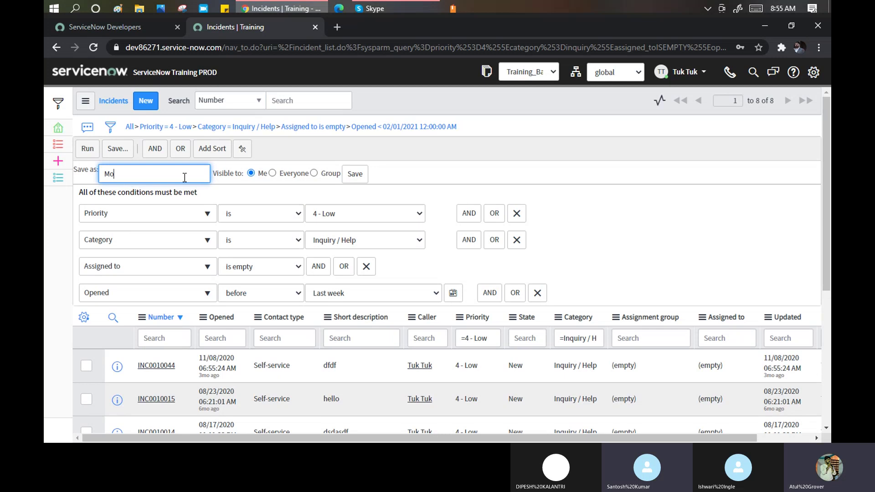
{"action": "type", "text": "nday Batc"}
{"action": "type", "text": "h"}
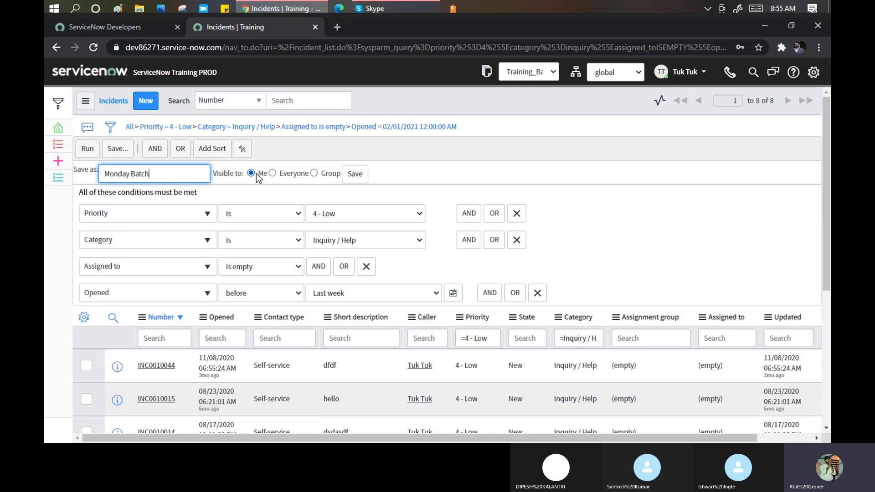
{"action": "left_click", "coordinate": [358, 180]}
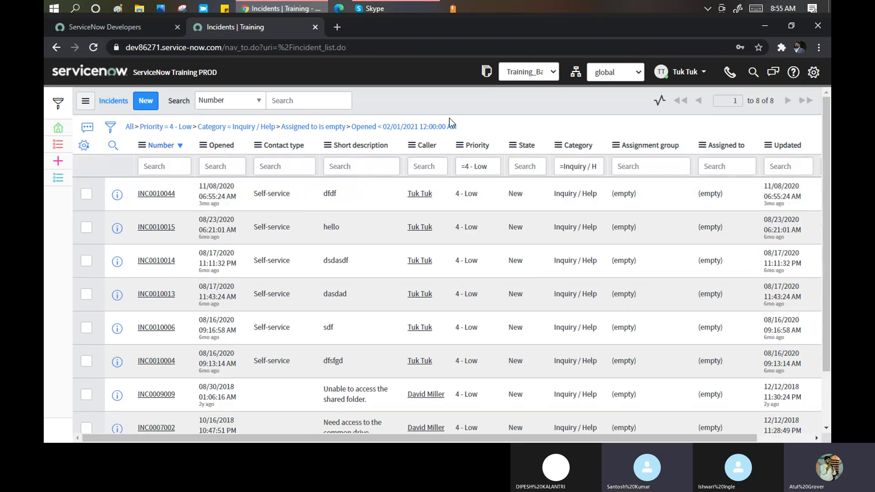
{"action": "left_click", "coordinate": [84, 105]}
{"action": "mouse_move", "coordinate": [102, 125]}
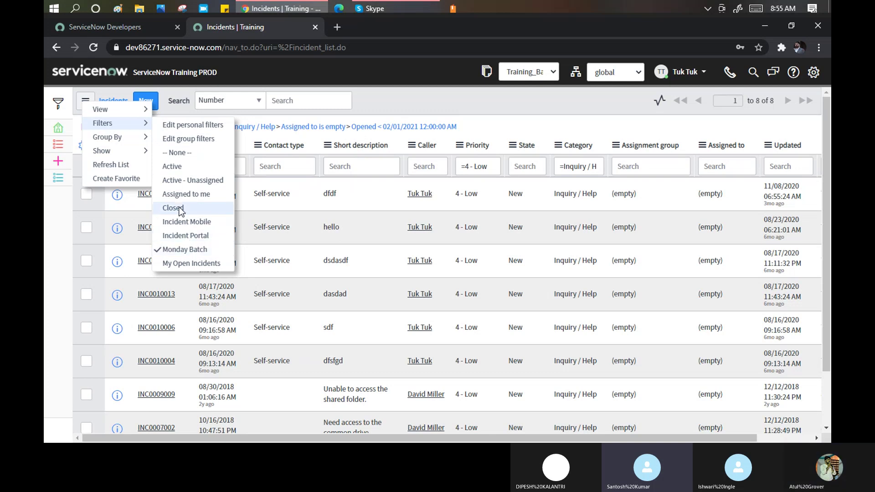
{"action": "left_click", "coordinate": [384, 98]}
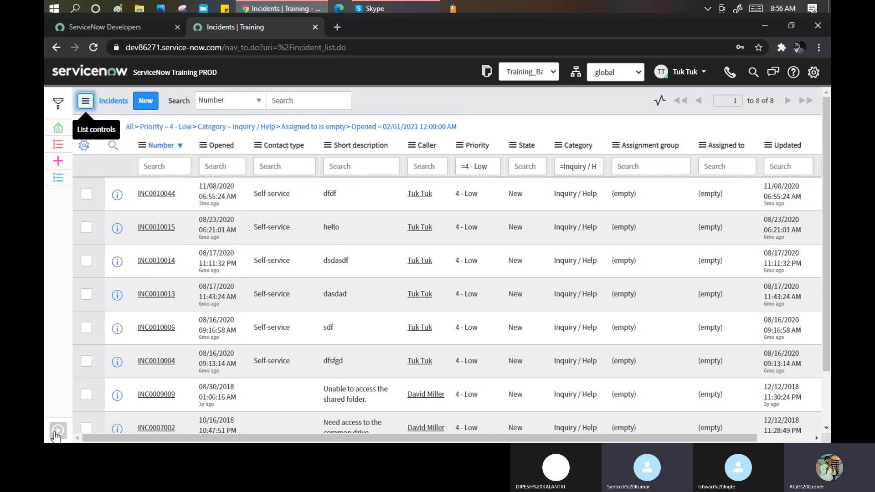
Open the complete, unfiltered Incident > All list from the navigator.
{"action": "left_click", "coordinate": [57, 434]}
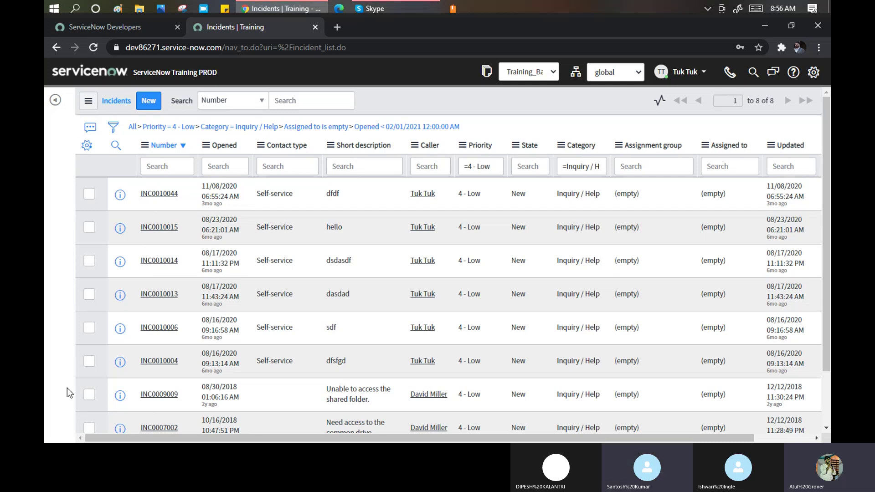
{"action": "left_click", "coordinate": [55, 100]}
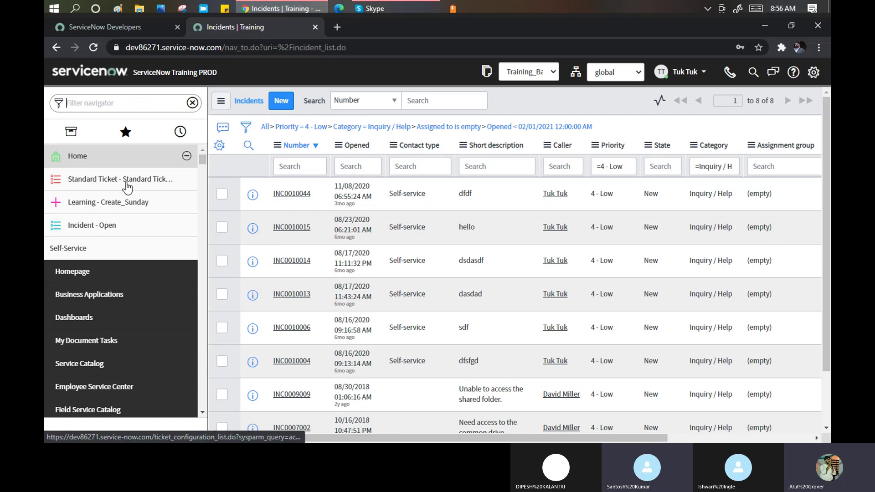
{"action": "type", "text": "Inciden"}
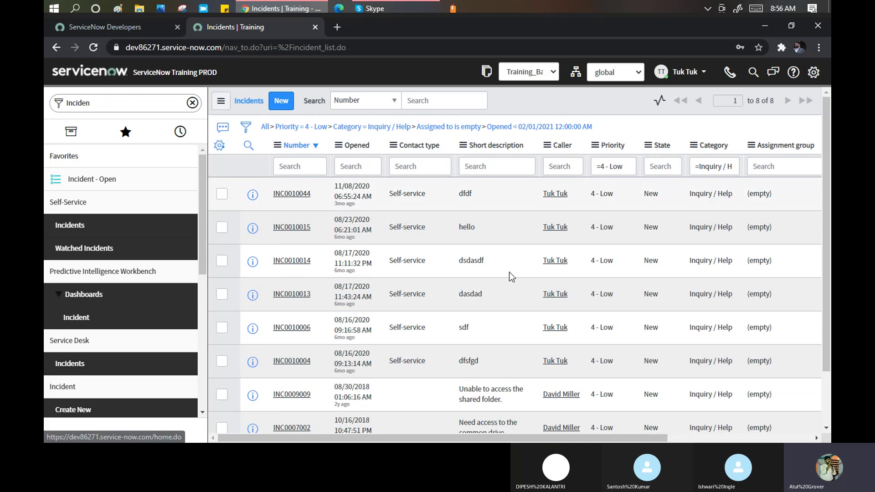
{"action": "scroll", "coordinate": [45, 273], "scroll_direction": "down", "scroll_amount": 4}
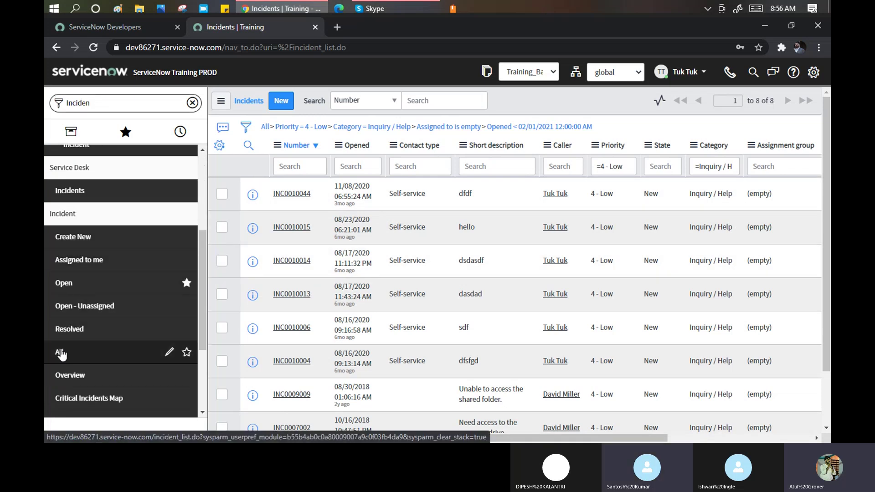
{"action": "left_click", "coordinate": [60, 354]}
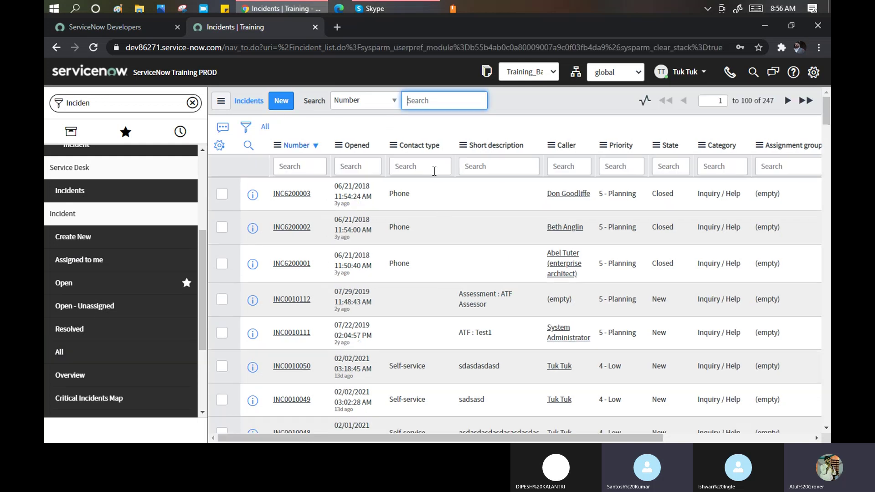
Apply the saved Monday Batch filter from the list's Filters menu, leaving 8 incidents.
{"action": "left_click", "coordinate": [218, 103]}
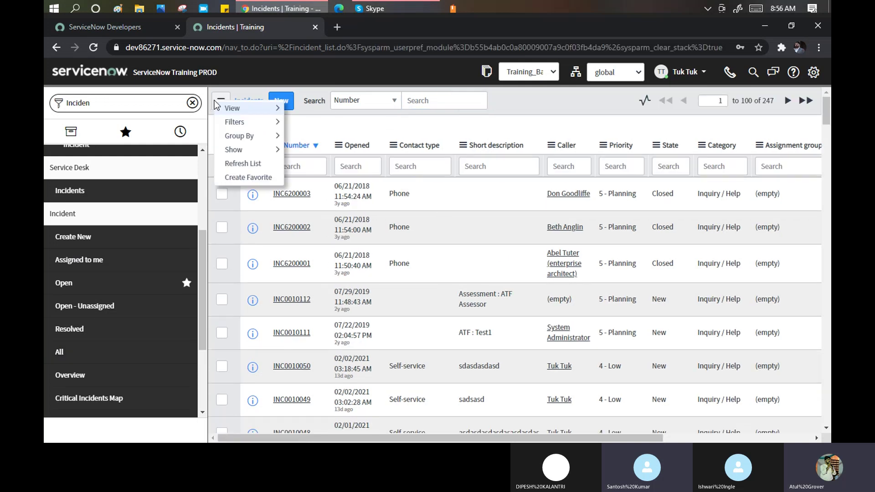
{"action": "mouse_move", "coordinate": [234, 142]}
{"action": "mouse_move", "coordinate": [244, 124]}
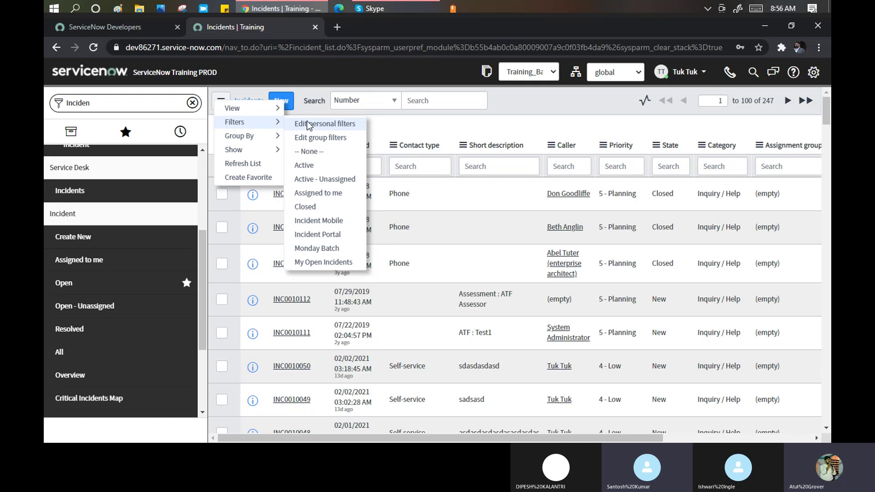
{"action": "left_click", "coordinate": [304, 250]}
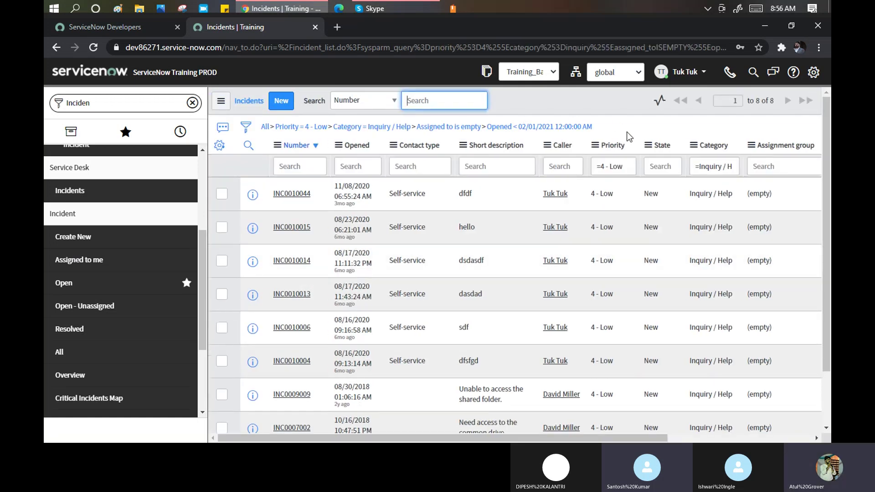
{"action": "left_click", "coordinate": [55, 431]}
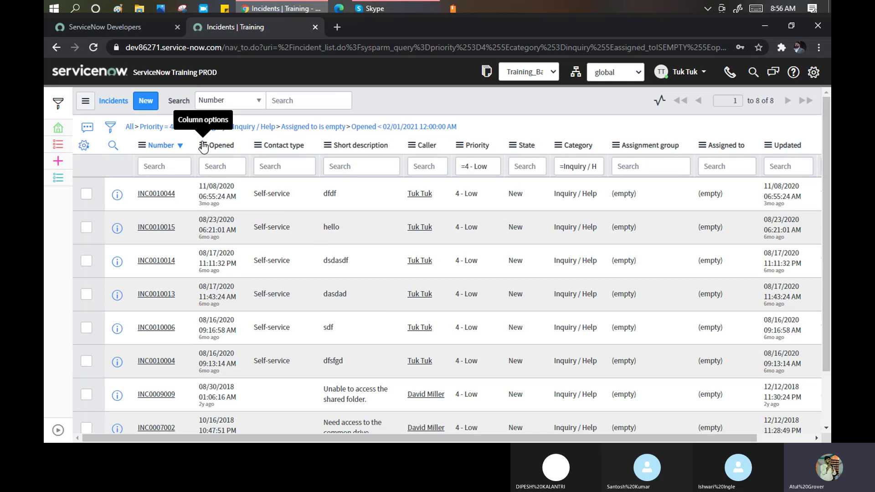
Group the 8 incidents by Caller into groups of 2 and 6, then ungroup them.
{"action": "left_click", "coordinate": [203, 145]}
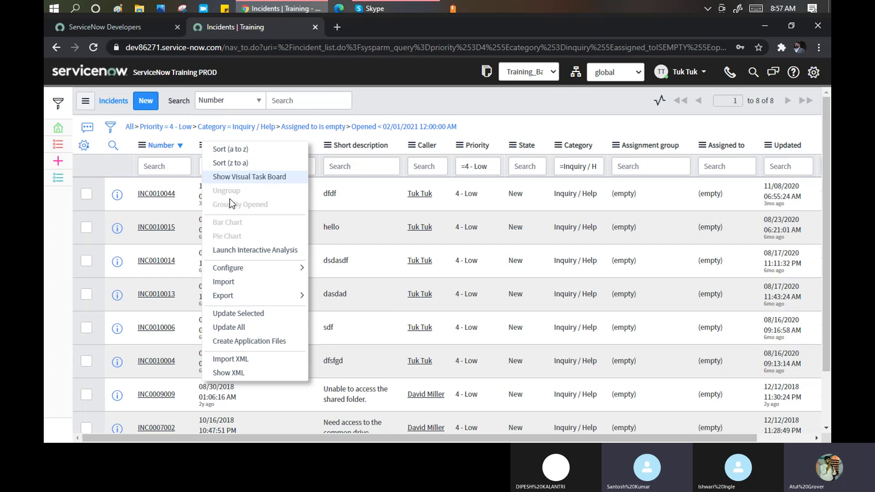
{"action": "left_click", "coordinate": [413, 146]}
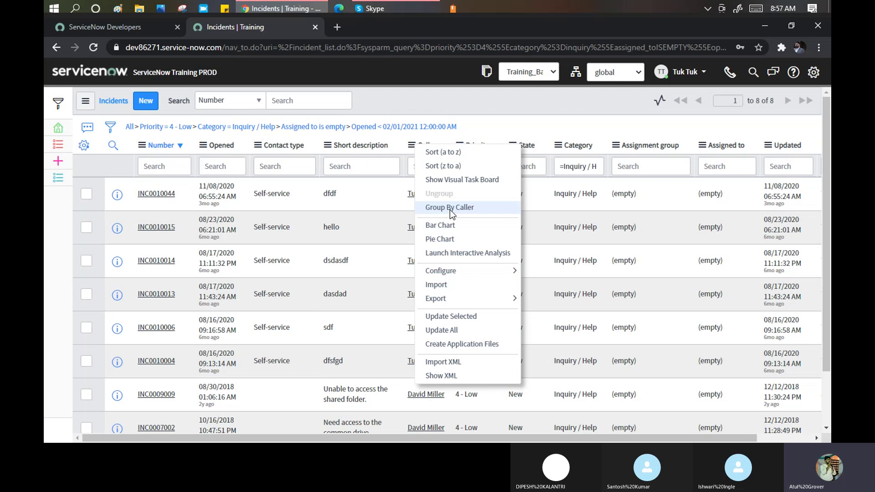
{"action": "left_click", "coordinate": [450, 210]}
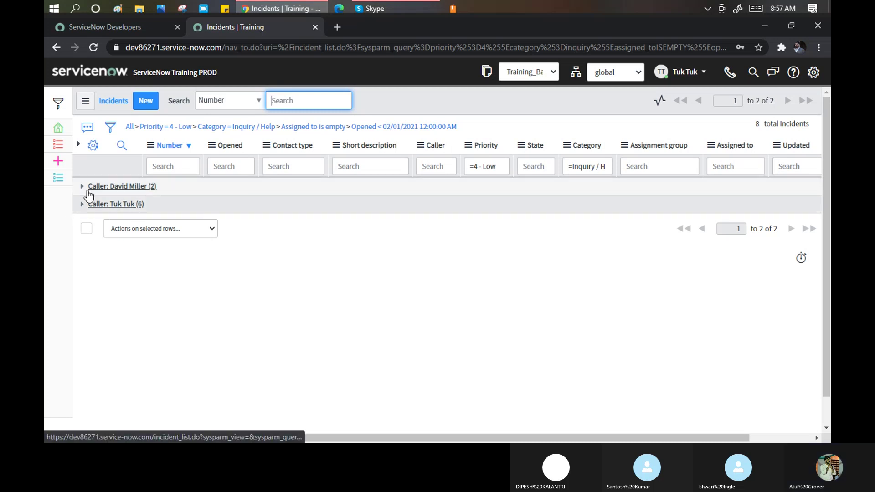
{"action": "left_click", "coordinate": [420, 146]}
{"action": "left_click", "coordinate": [445, 196]}
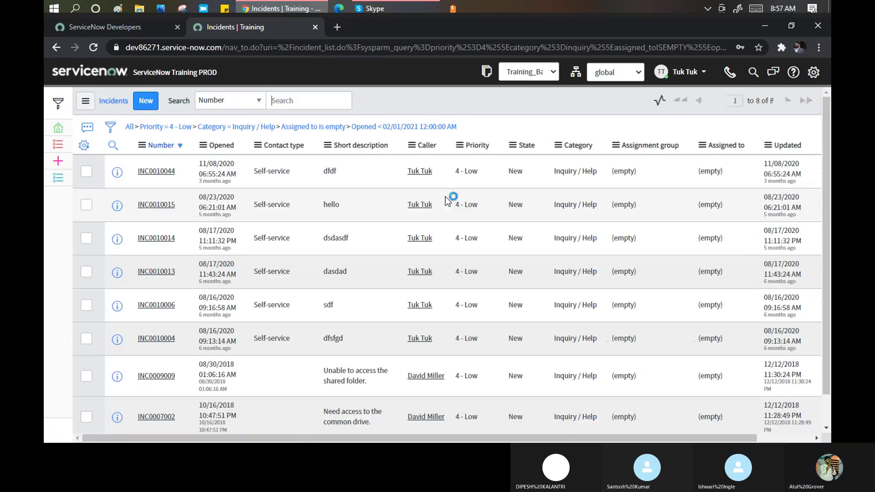
{"action": "left_click", "coordinate": [413, 146]}
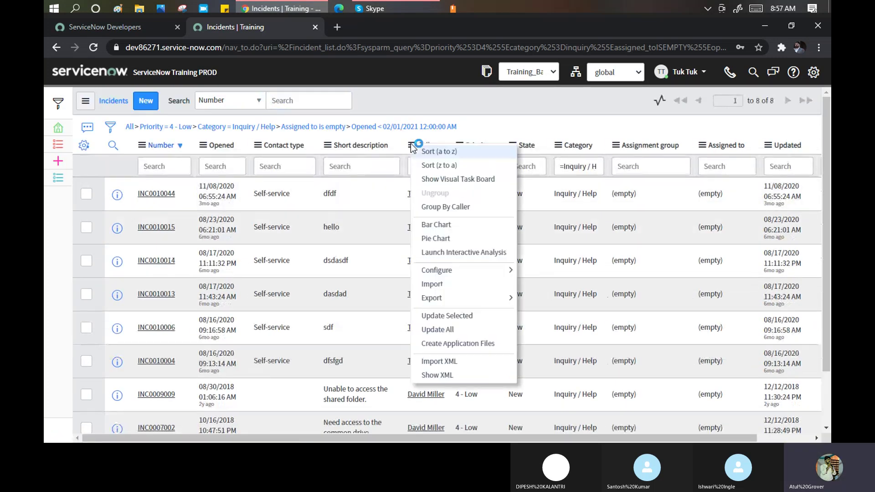
Create a bar chart report of incidents per Caller, showing bars of 6 and 2.
{"action": "left_click", "coordinate": [441, 225]}
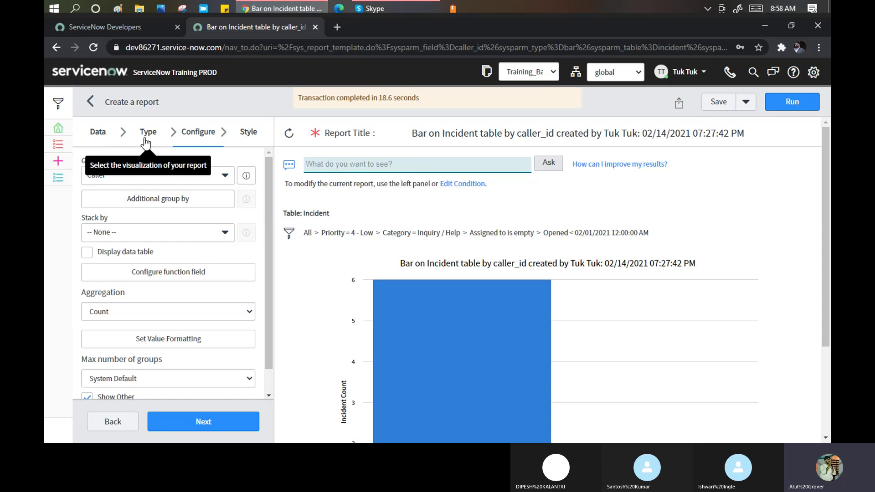
{"action": "scroll", "coordinate": [561, 234], "scroll_direction": "down", "scroll_amount": 1}
{"action": "scroll", "coordinate": [560, 235], "scroll_direction": "down", "scroll_amount": 3}
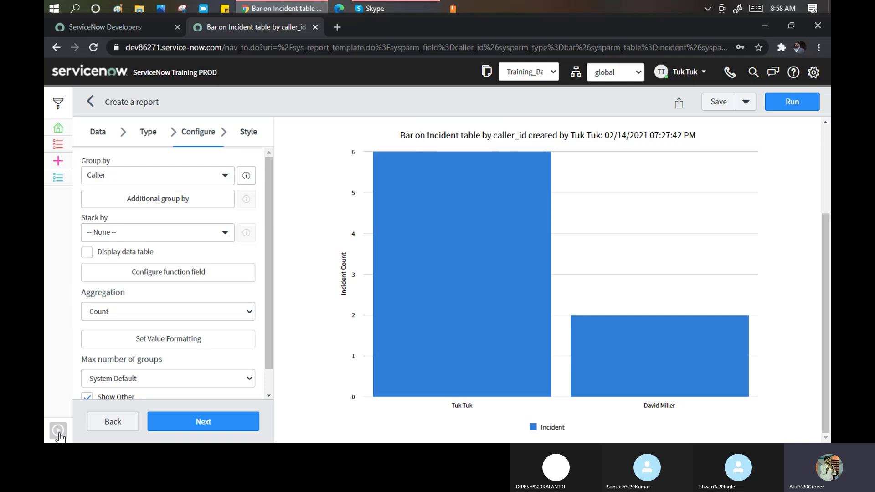
{"action": "left_click", "coordinate": [58, 433]}
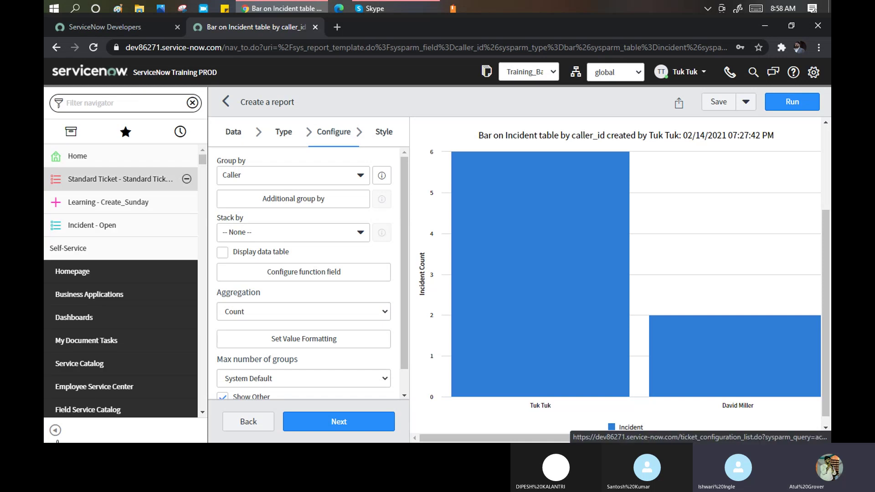
Reopen Incident > All and reapply the saved Monday Batch filter to show 8 records.
{"action": "left_click", "coordinate": [110, 104]}
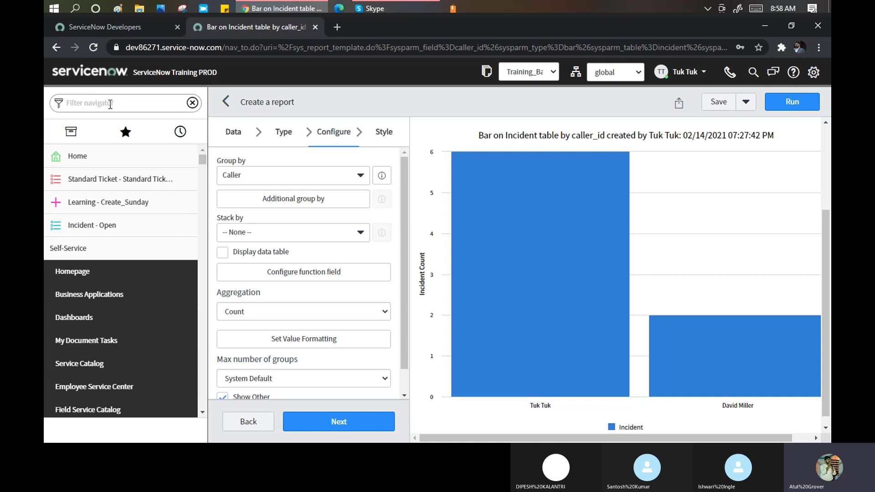
{"action": "type", "text": "incide"}
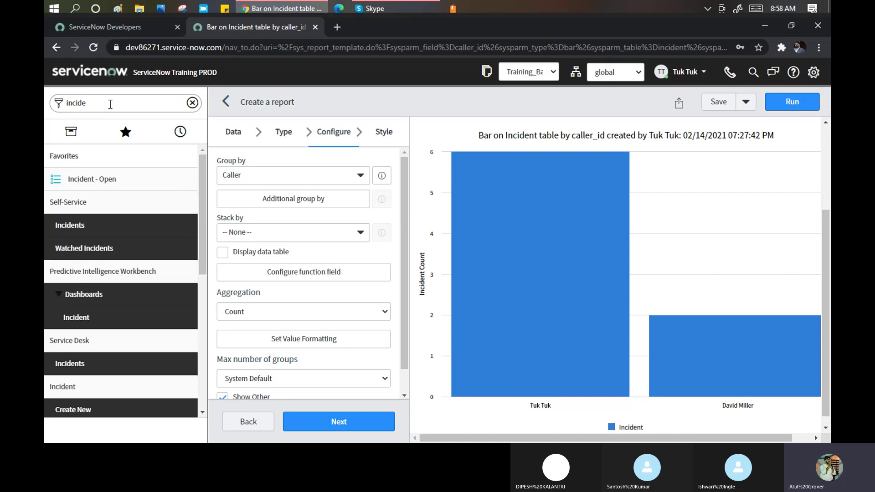
{"action": "scroll", "coordinate": [112, 273], "scroll_direction": "down", "scroll_amount": 5}
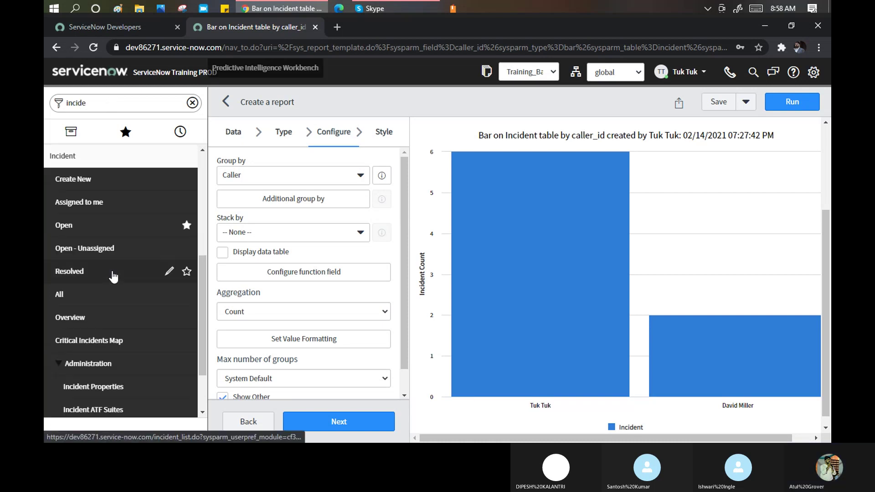
{"action": "left_click", "coordinate": [68, 293]}
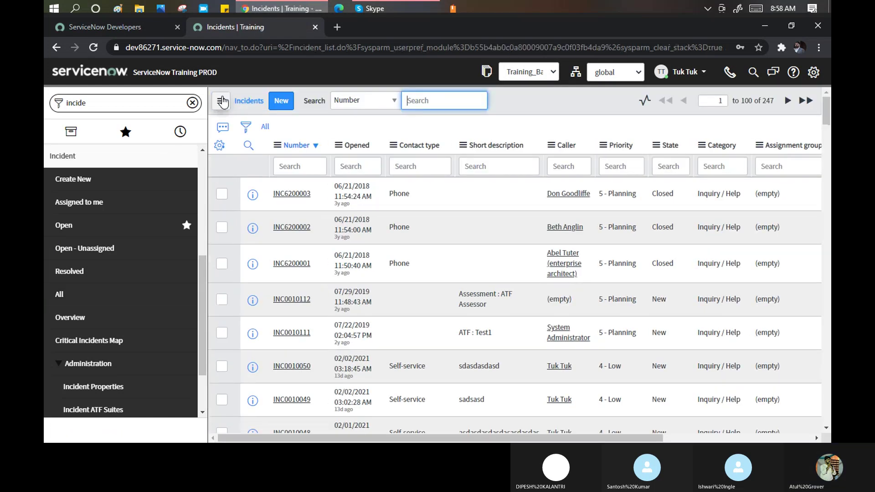
{"action": "left_click", "coordinate": [221, 102]}
{"action": "mouse_move", "coordinate": [286, 118]}
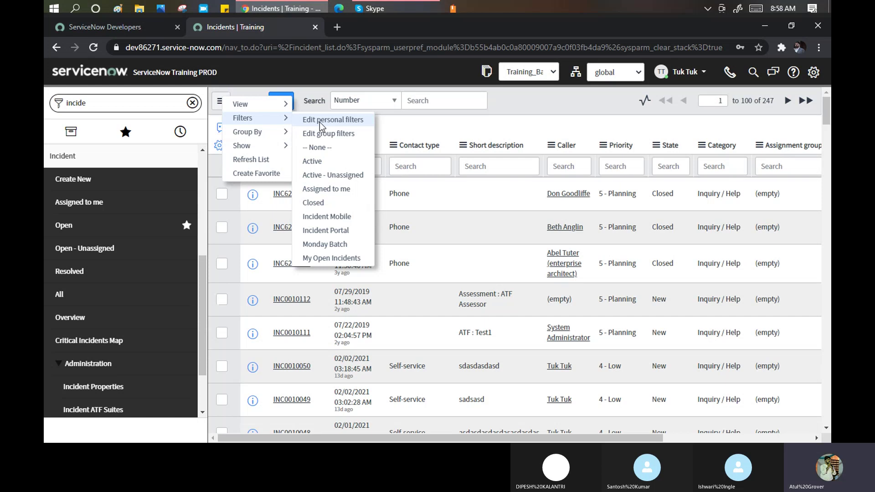
{"action": "left_click", "coordinate": [337, 243]}
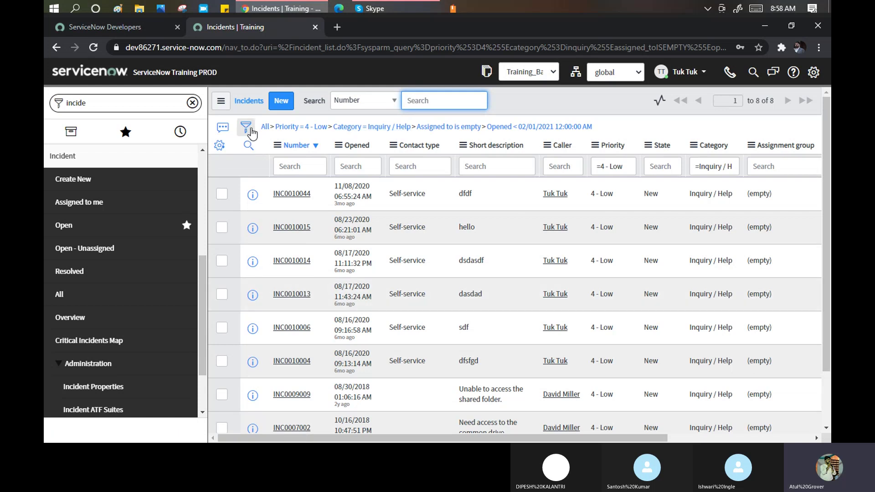
Save the filtered list as a favorite named 'monday B' with orange colour and gauge icon.
{"action": "left_click", "coordinate": [222, 103]}
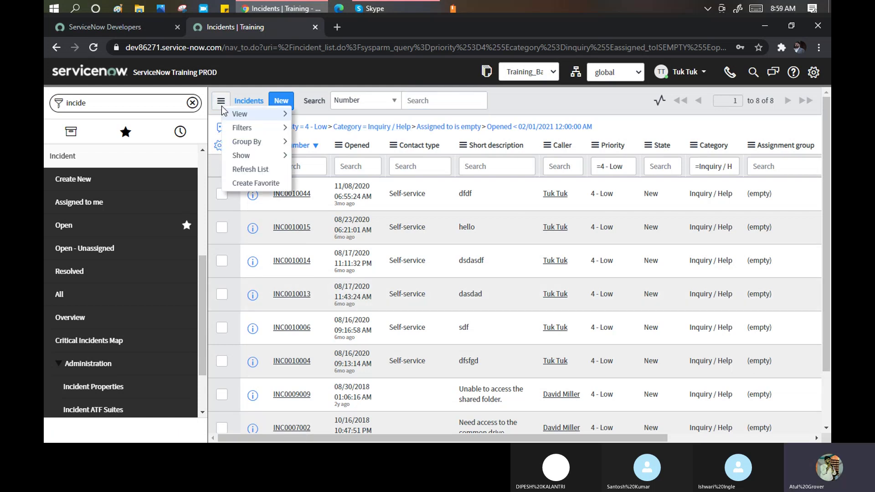
{"action": "left_click", "coordinate": [251, 182]}
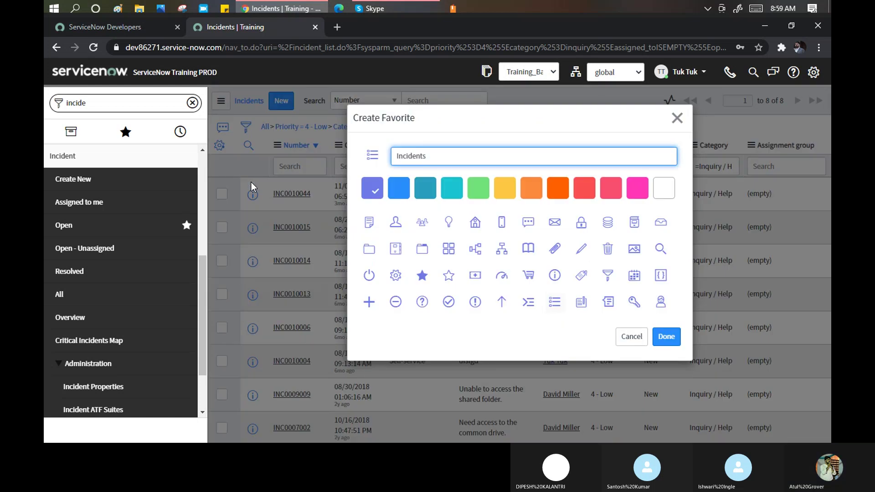
{"action": "left_click_drag", "start_coordinate": [433, 156], "coordinate": [381, 161]}
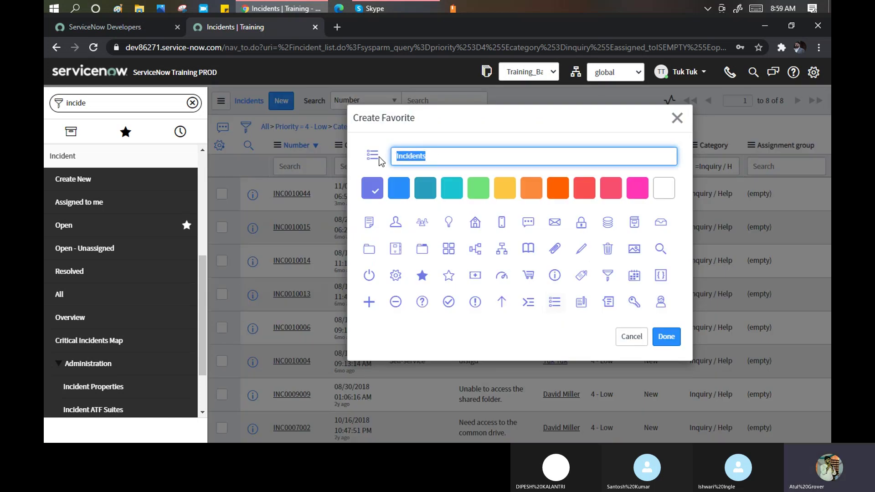
{"action": "type", "text": "monday"}
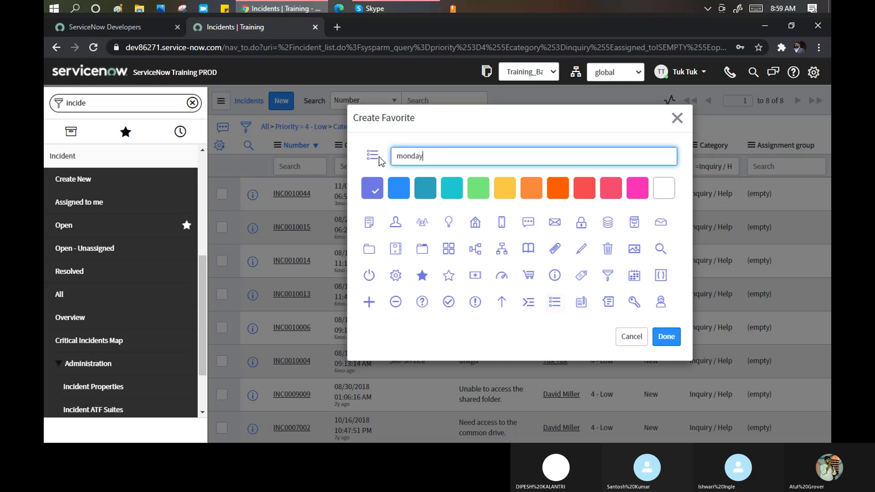
{"action": "type", "text": " B"}
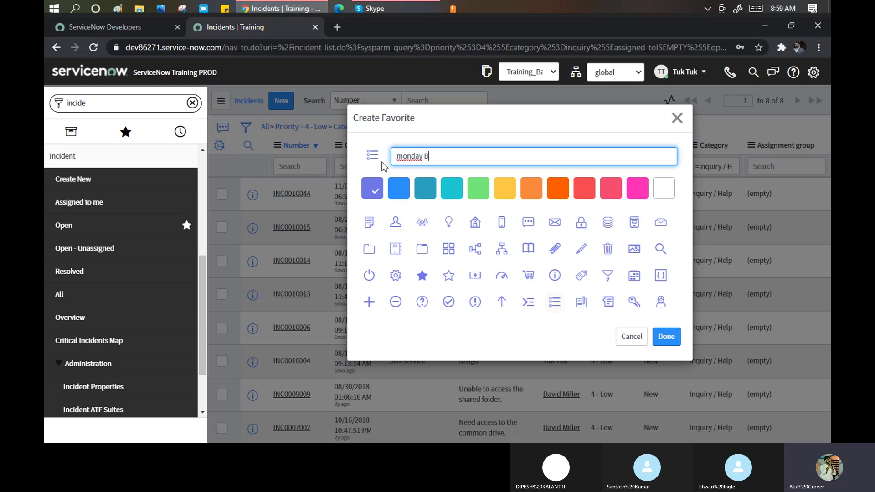
{"action": "left_click", "coordinate": [553, 190]}
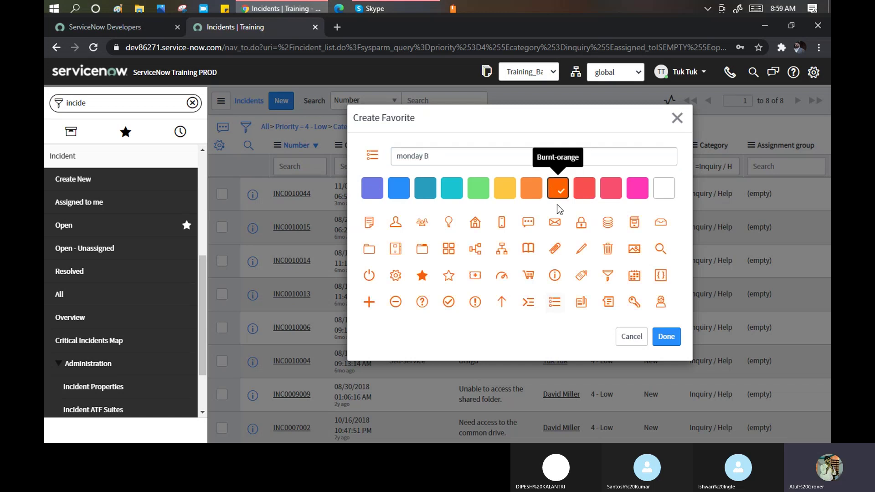
{"action": "left_click", "coordinate": [502, 277]}
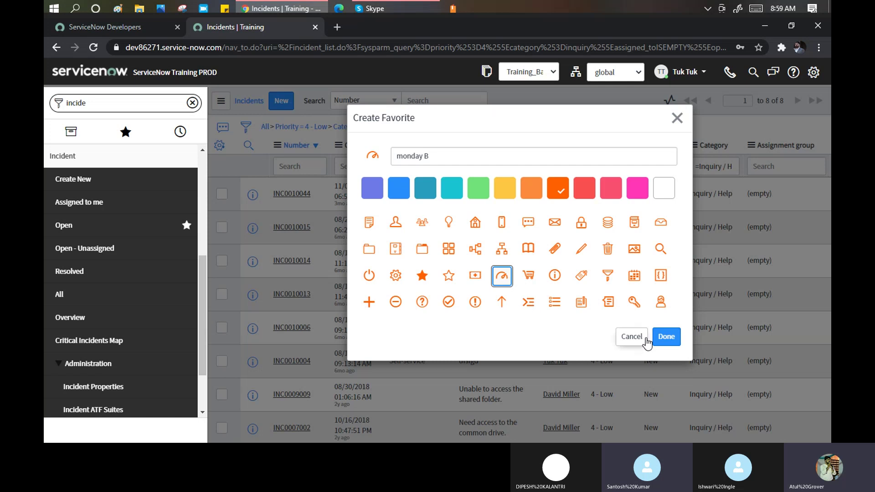
{"action": "left_click", "coordinate": [668, 341]}
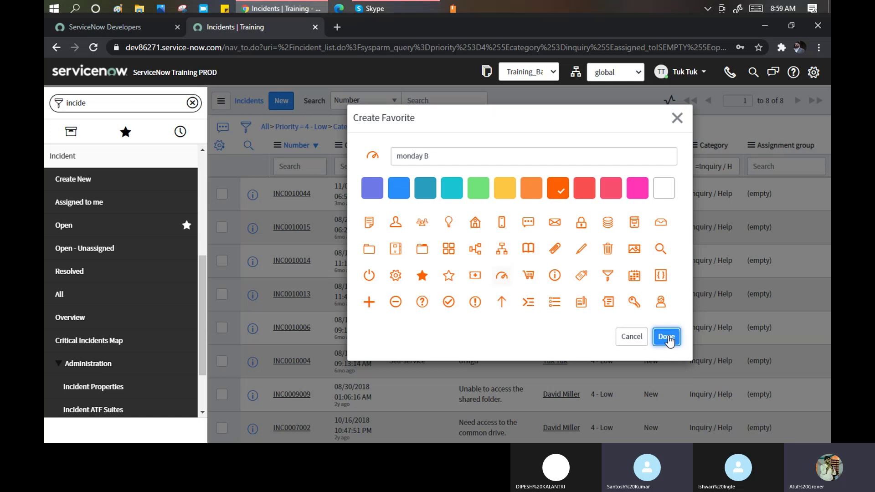
{"action": "left_click", "coordinate": [669, 340]}
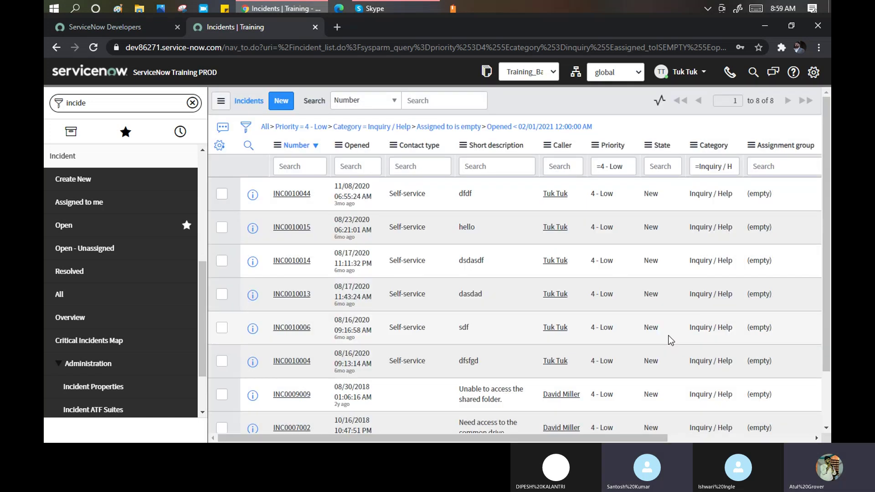
From the Home page, reopen the list via the 'monday B' favorite and collapse the navigator.
{"action": "left_click", "coordinate": [129, 136]}
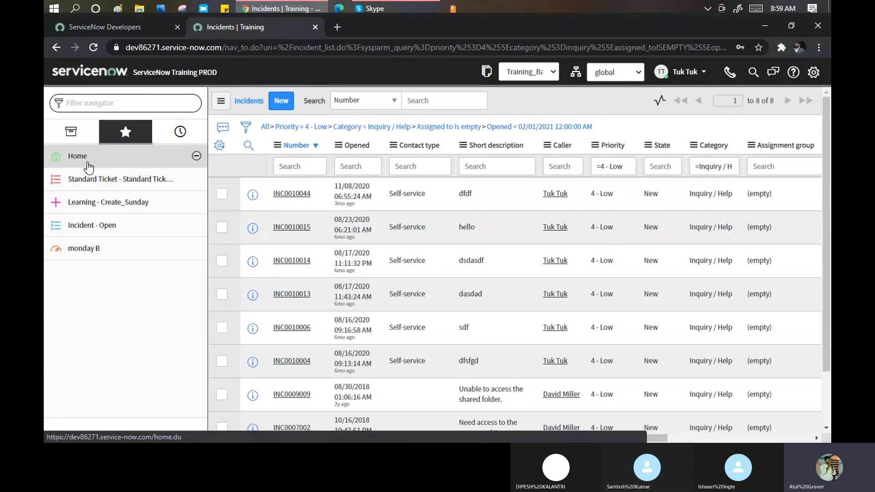
{"action": "left_click", "coordinate": [84, 71]}
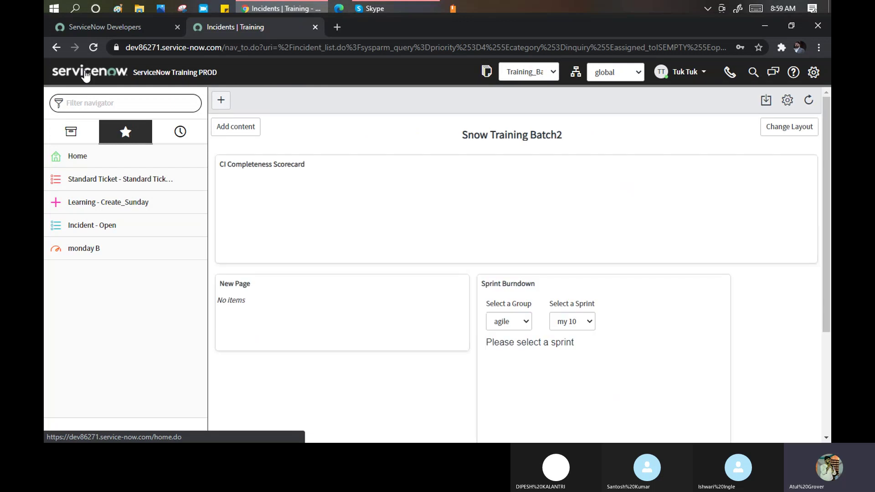
{"action": "left_click", "coordinate": [86, 254]}
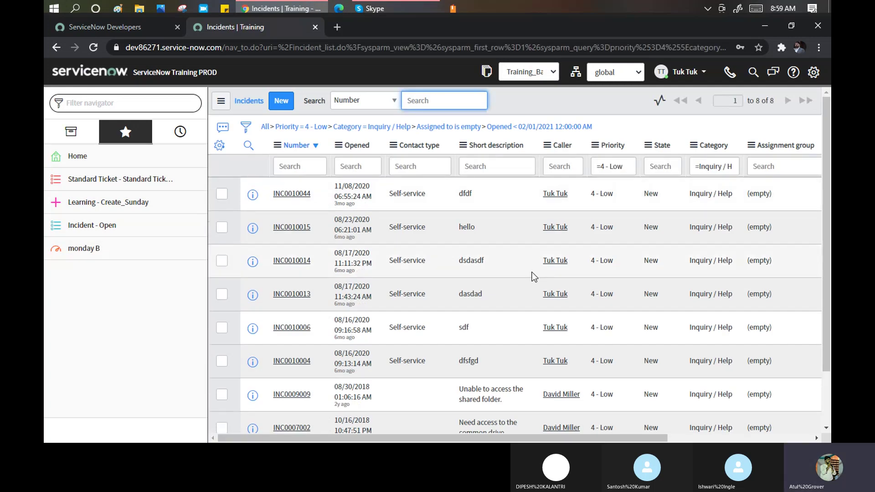
{"action": "left_click", "coordinate": [60, 434]}
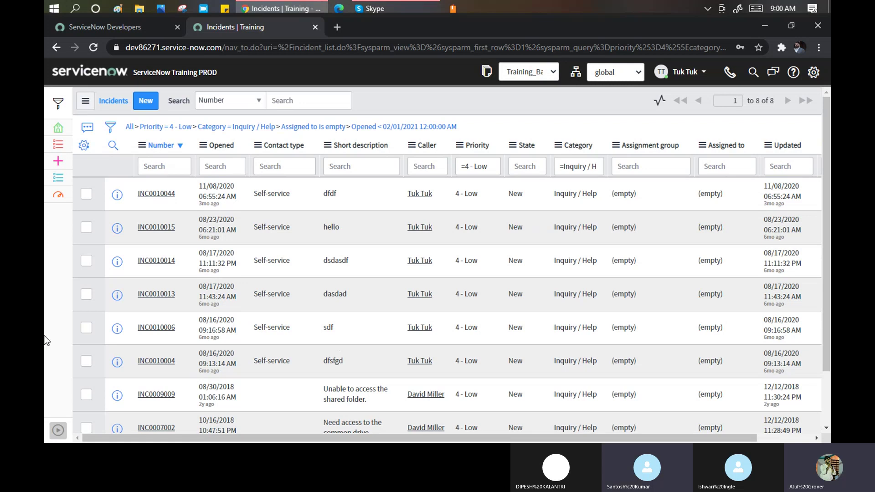
Bring up the Caller column's actions menu for sorting, charts, import and export.
{"action": "left_click", "coordinate": [413, 145]}
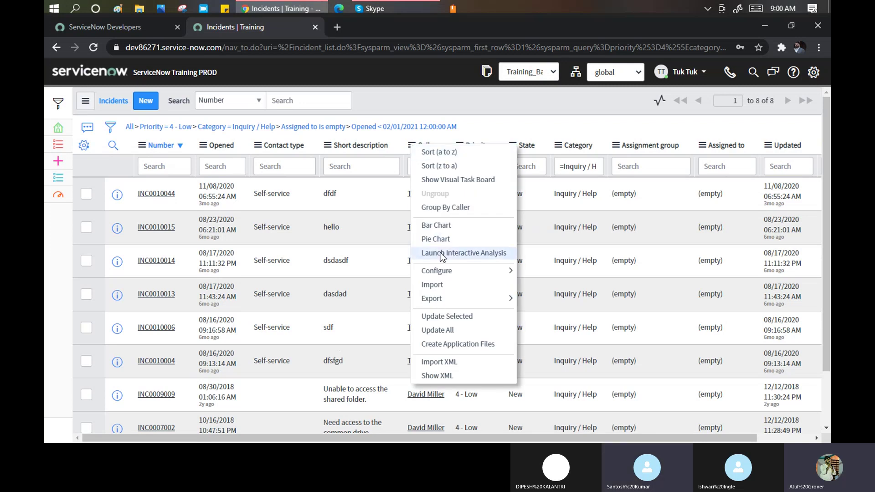
{"action": "mouse_move", "coordinate": [458, 272]}
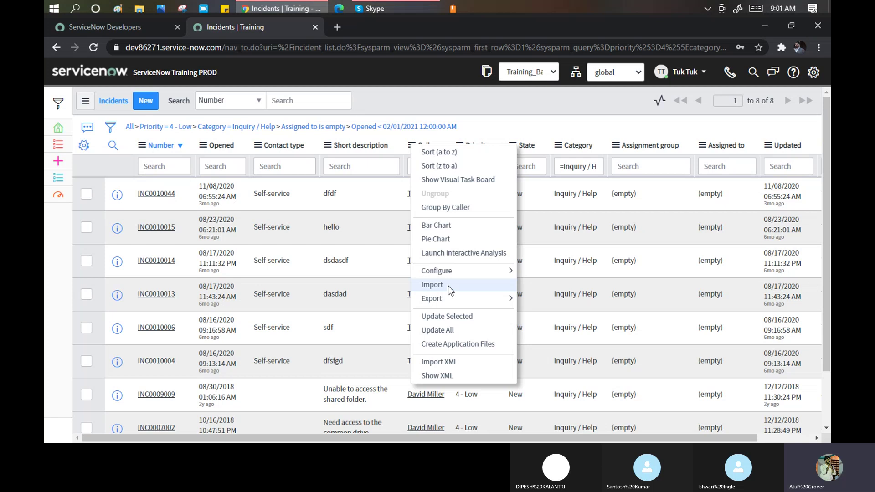
Go to the Import XML upload page through the Caller column's Export options.
{"action": "mouse_move", "coordinate": [444, 299]}
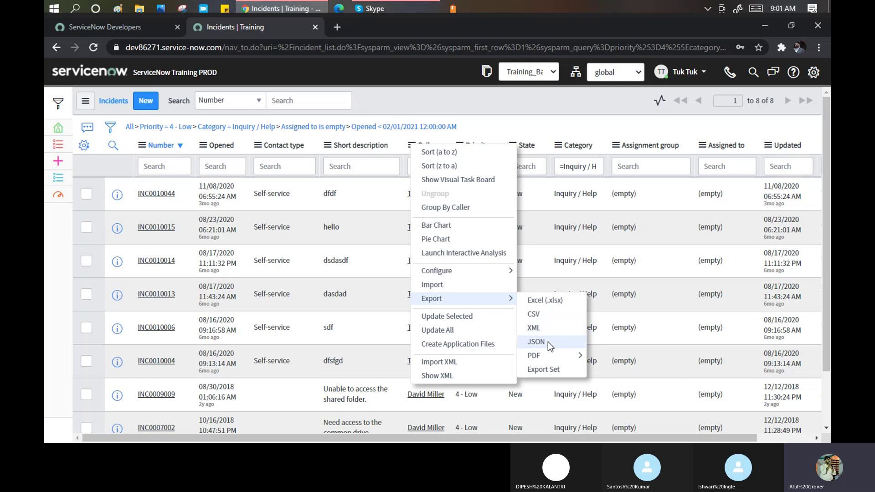
{"action": "mouse_move", "coordinate": [546, 356]}
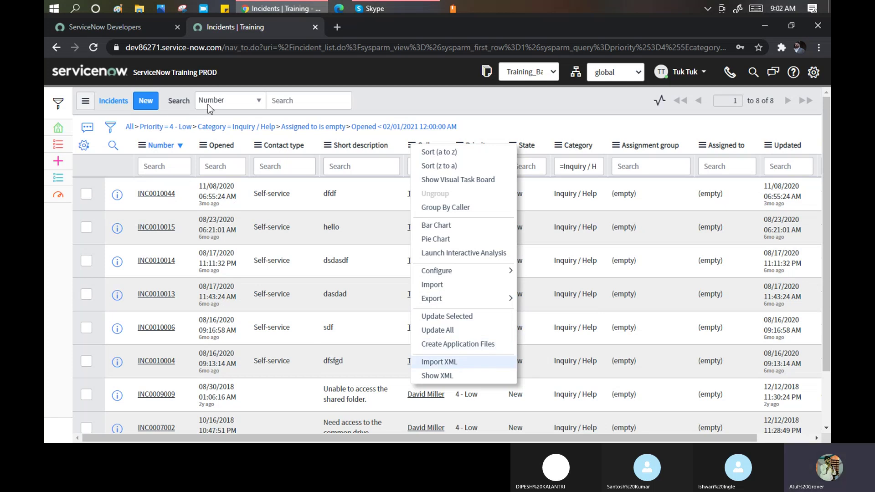
{"action": "left_click", "coordinate": [456, 363]}
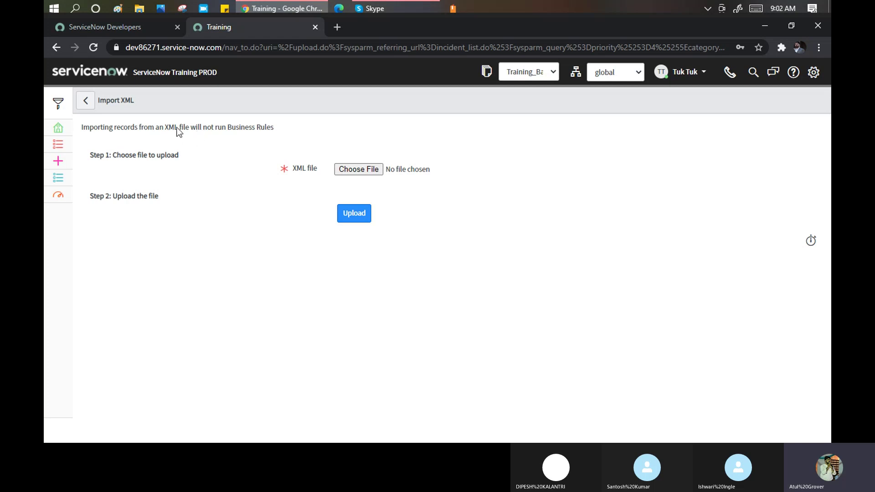
Leave the Import XML page without uploading and return to the filtered Incidents list.
{"action": "left_click_drag", "start_coordinate": [114, 128], "coordinate": [250, 146]}
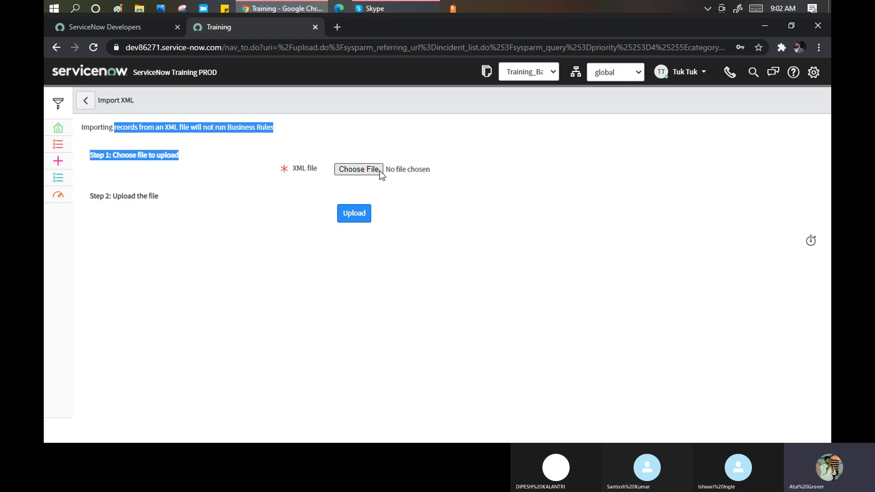
{"action": "left_click", "coordinate": [86, 104]}
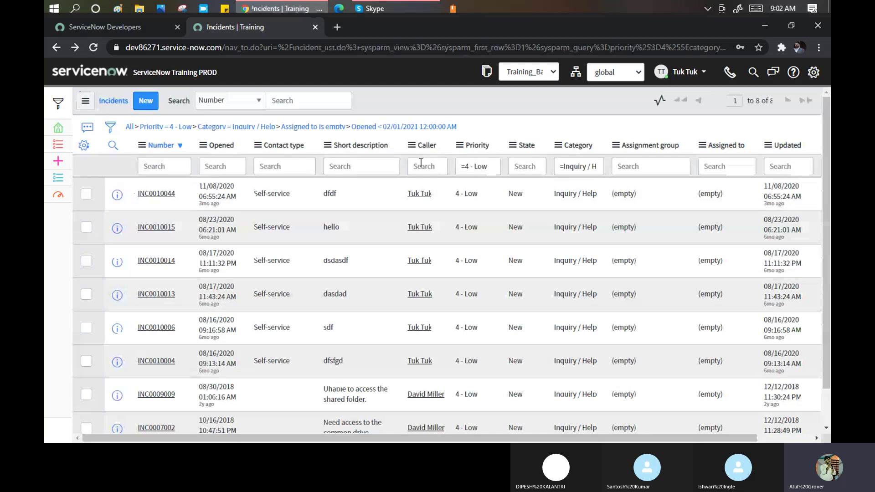
Export the filtered incident list as XML from the Caller column menu and download the file.
{"action": "left_click", "coordinate": [412, 145]}
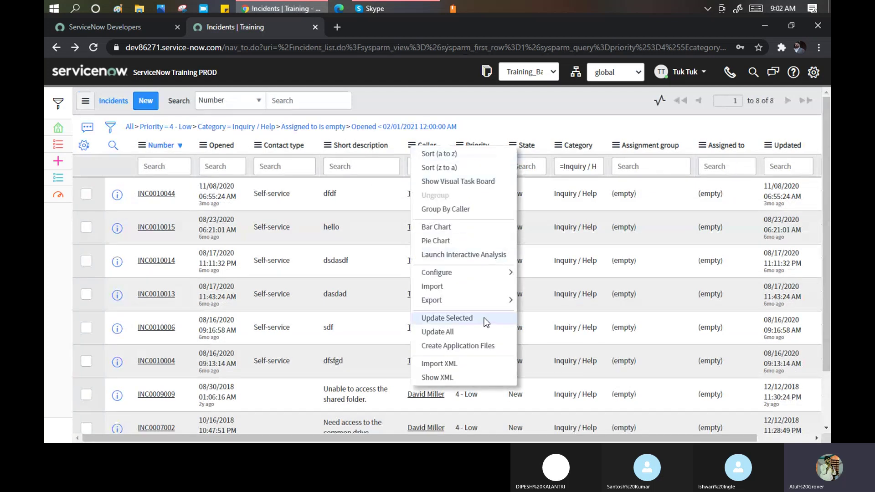
{"action": "mouse_move", "coordinate": [497, 301]}
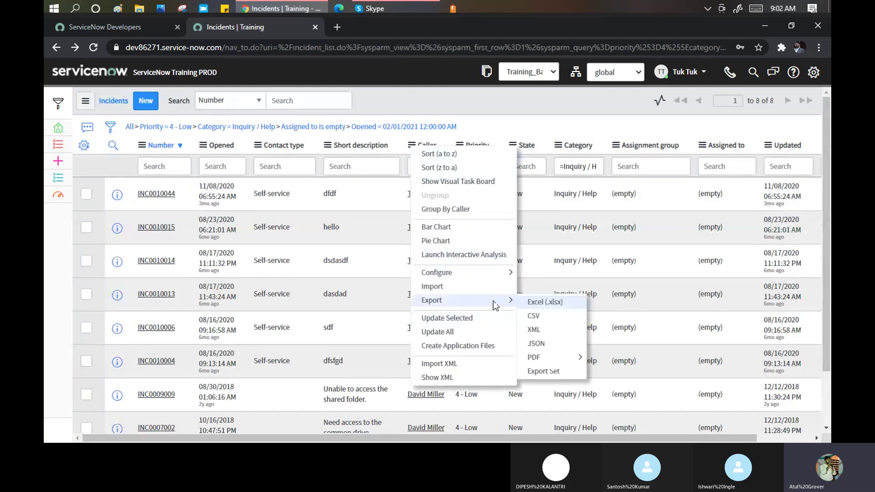
{"action": "left_click", "coordinate": [534, 329]}
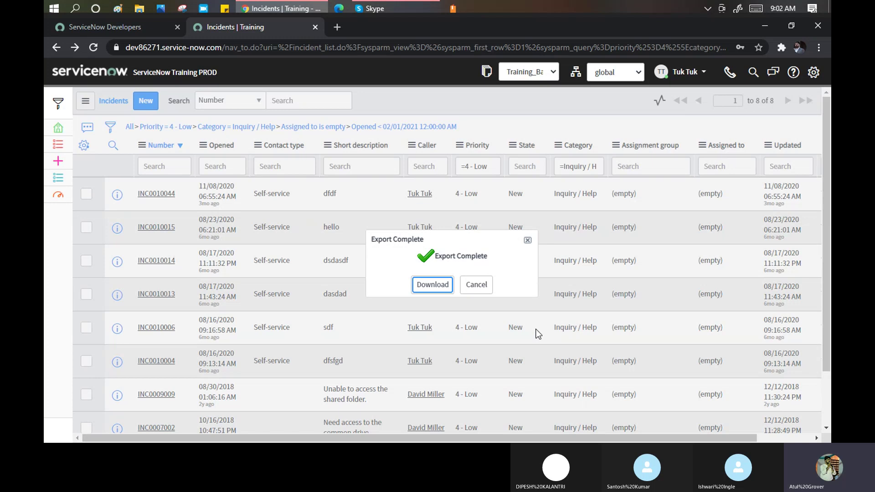
{"action": "left_click", "coordinate": [440, 285]}
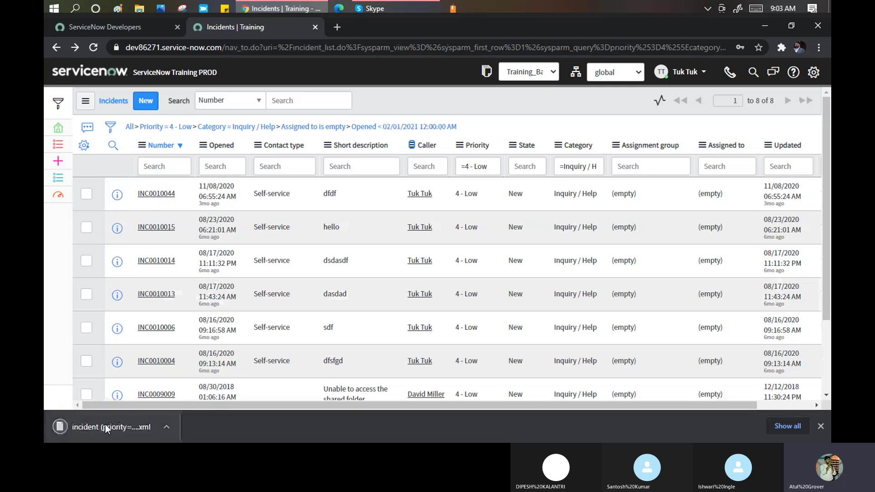
Open the exported XML in Notepad, maximize it, and change the font size from 48 to 12.
{"action": "left_click", "coordinate": [106, 425]}
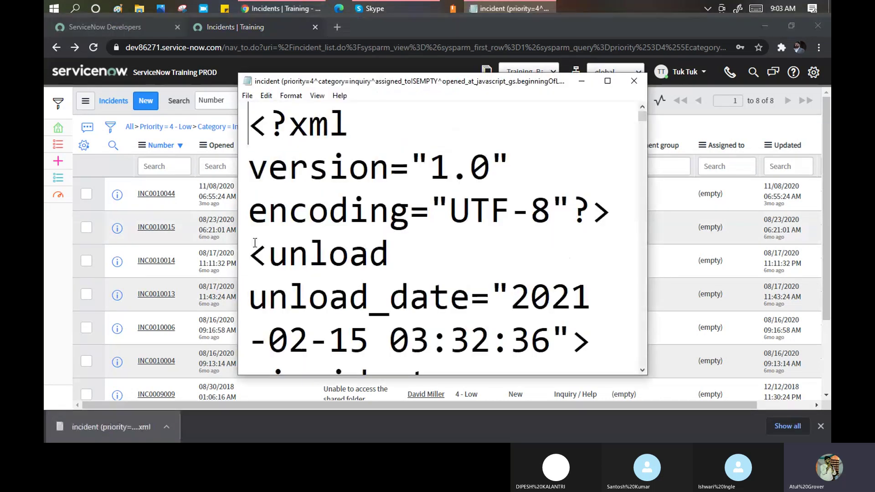
{"action": "left_click", "coordinate": [607, 80]}
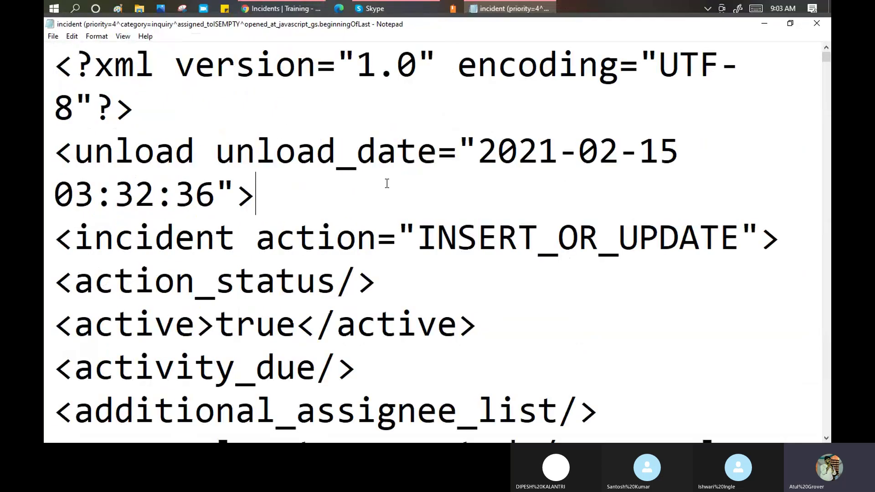
{"action": "key", "text": "ctrl+a"}
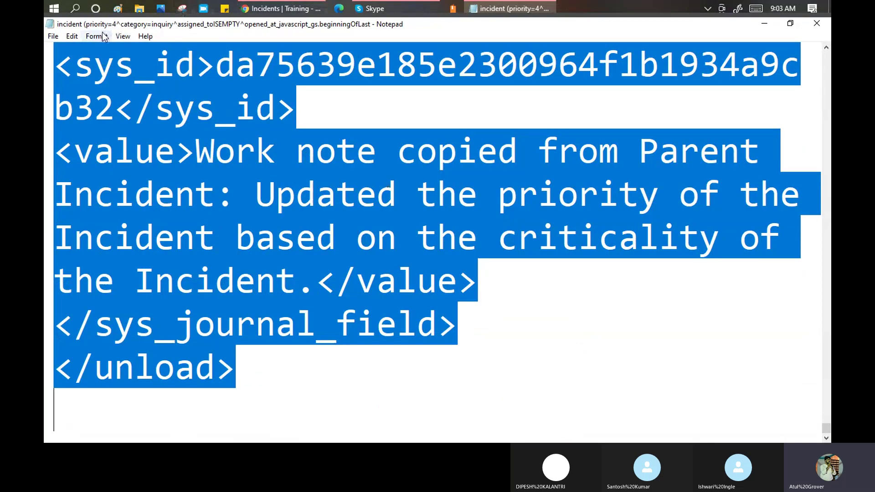
{"action": "left_click", "coordinate": [96, 36]}
{"action": "left_click", "coordinate": [111, 62]}
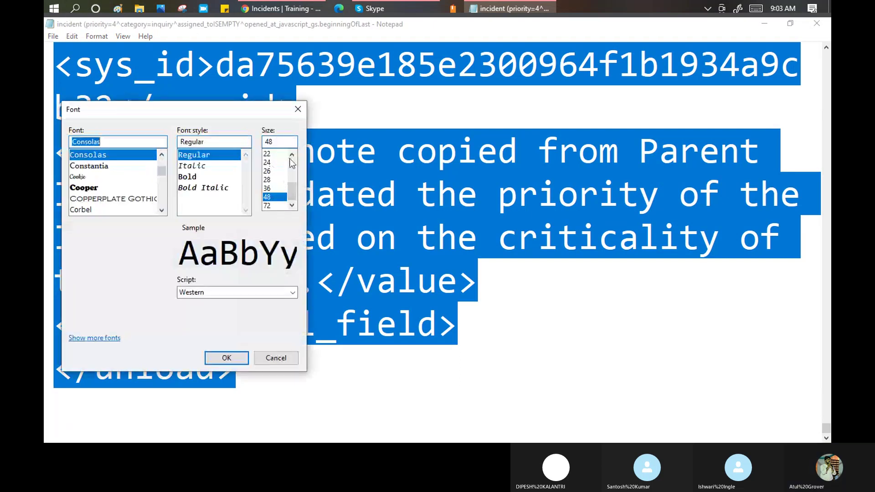
{"action": "scroll", "coordinate": [292, 159], "scroll_direction": "up", "scroll_amount": 6}
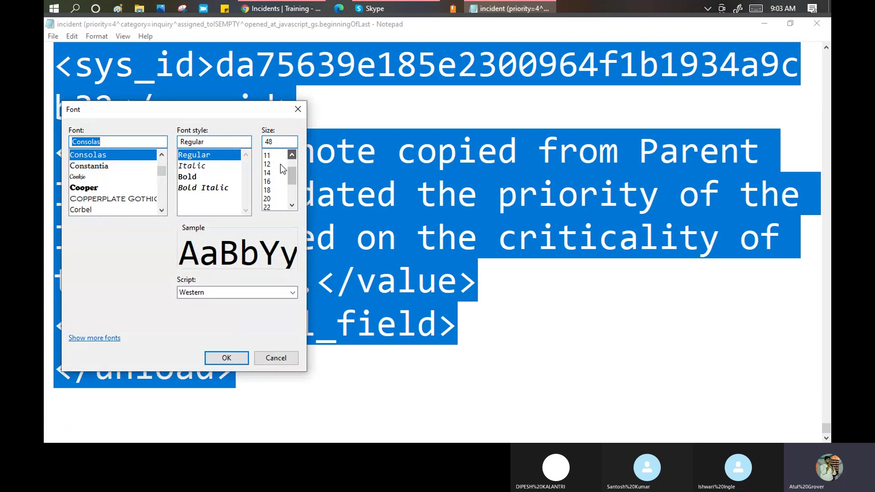
{"action": "scroll", "coordinate": [276, 170], "scroll_direction": "up", "scroll_amount": 1}
{"action": "left_click", "coordinate": [273, 179]}
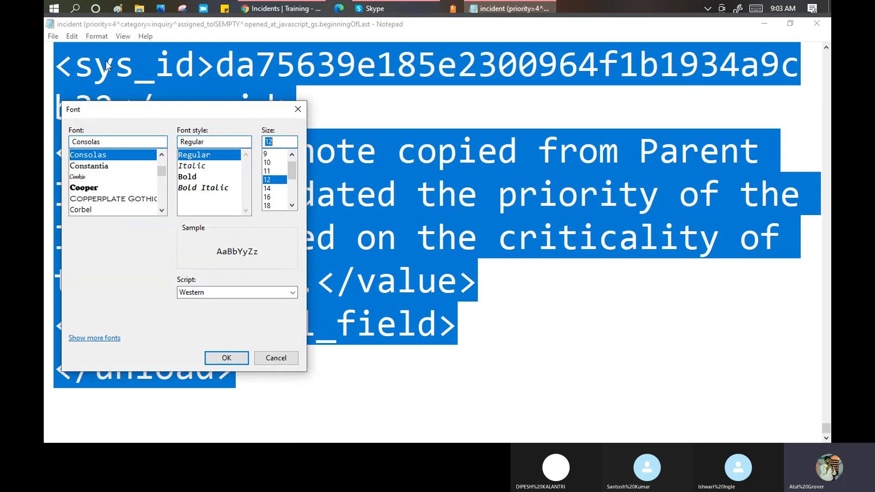
{"action": "left_click", "coordinate": [238, 362]}
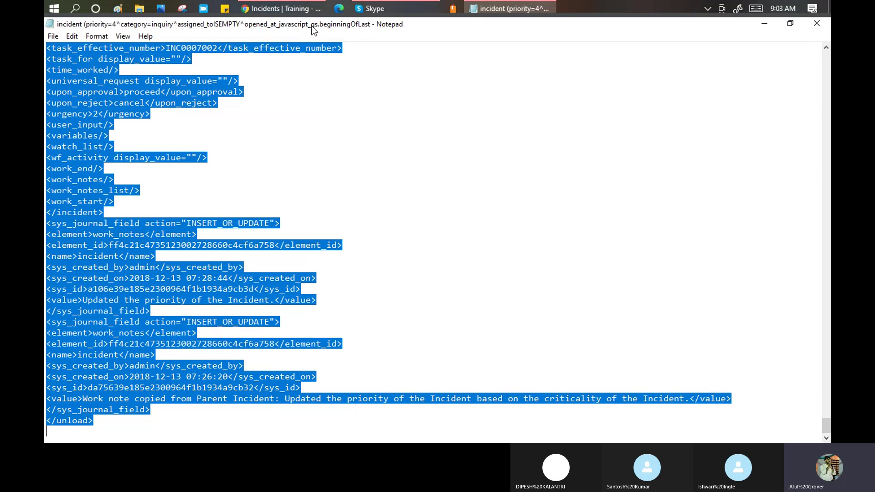
Deselect the text and scroll back to the top of the XML document.
{"action": "left_click", "coordinate": [282, 105]}
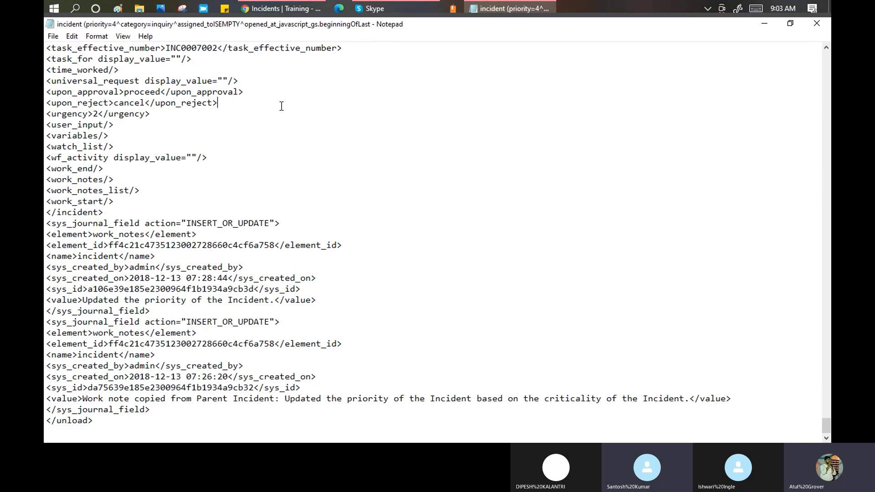
{"action": "scroll", "coordinate": [281, 109], "scroll_direction": "up", "scroll_amount": 2}
{"action": "scroll", "coordinate": [282, 109], "scroll_direction": "up", "scroll_amount": 4}
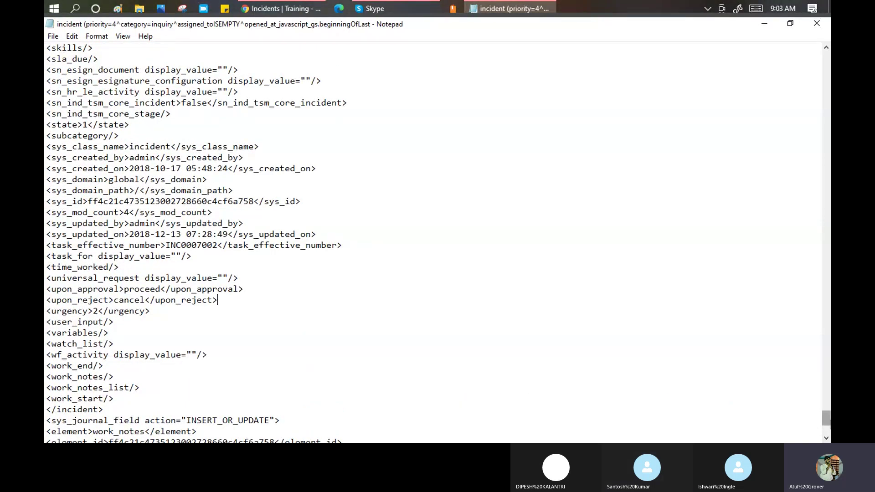
{"action": "left_click_drag", "start_coordinate": [825, 416], "coordinate": [809, 50]}
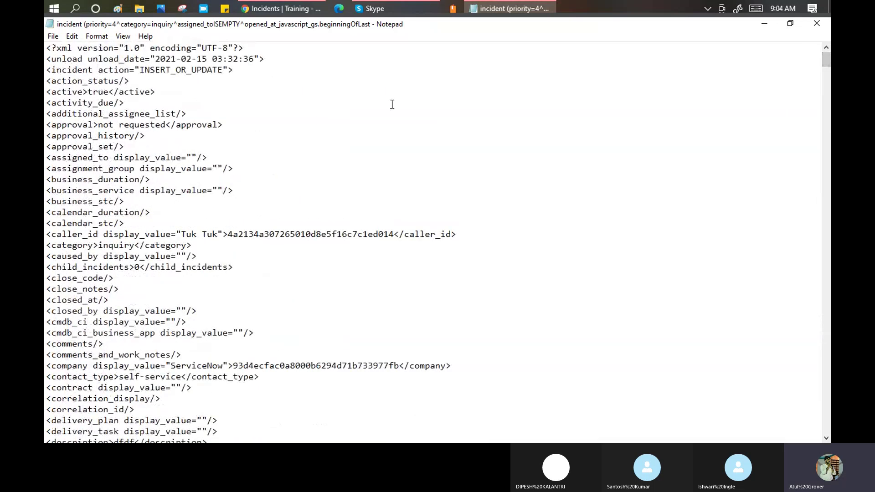
Find each 'sys_id' occurrence in the XML, then return to the ServiceNow incident list.
{"action": "key", "text": "ctrl+f"}
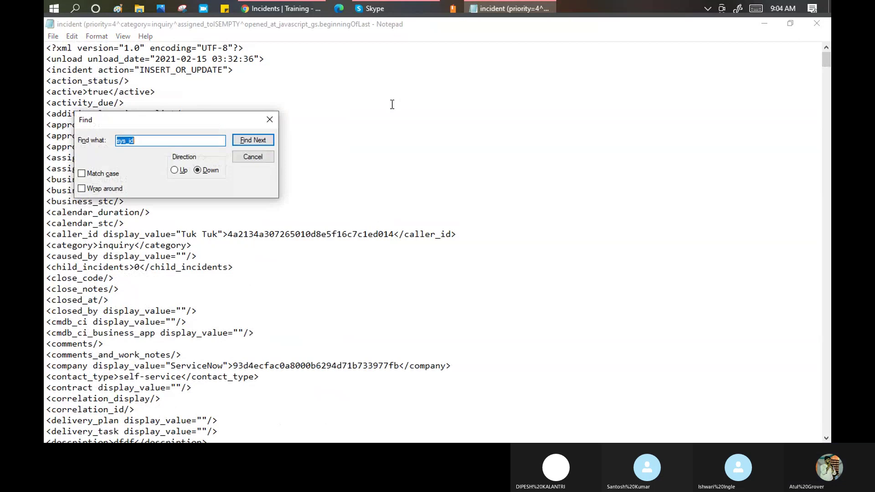
{"action": "type", "text": "sys_id"}
{"action": "key", "text": "Return"}
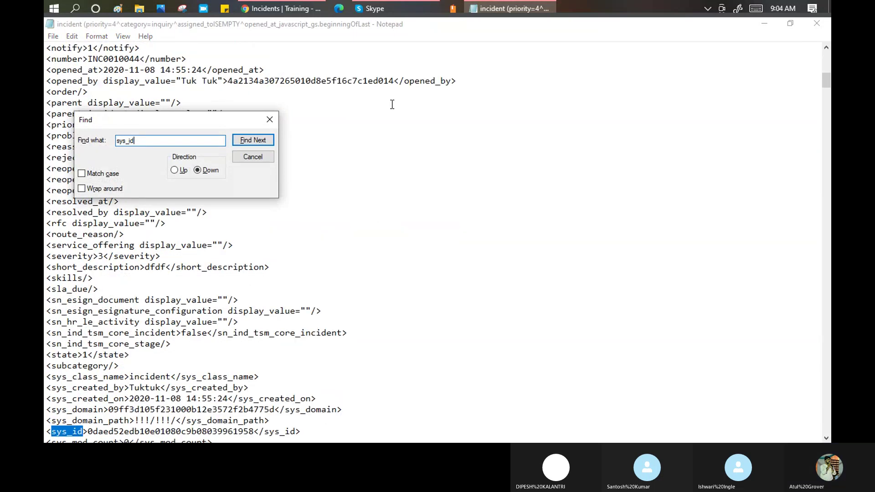
{"action": "key", "text": "Return"}
{"action": "key", "text": "Return"}
{"action": "key", "text": "Return"}
{"action": "key", "text": "Return"}
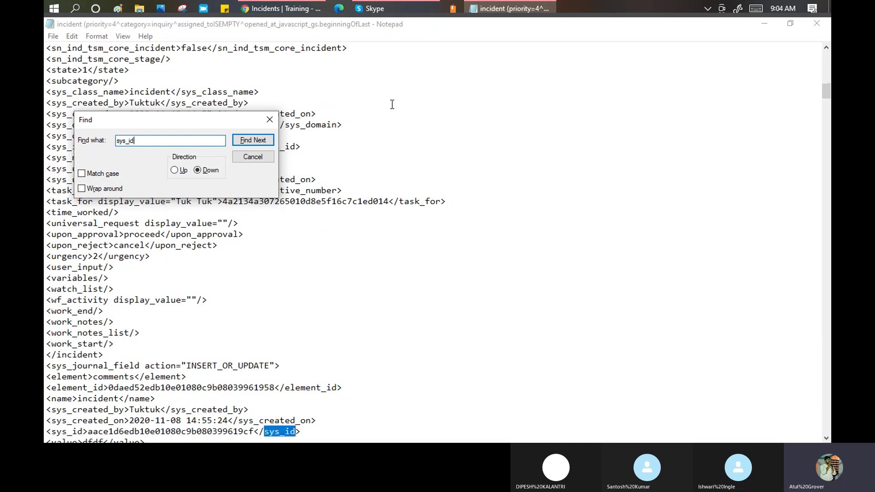
{"action": "key", "text": "Return"}
{"action": "key", "text": "Return"}
{"action": "key", "text": "Return"}
{"action": "key", "text": "Return"}
{"action": "key", "text": "Return"}
{"action": "key", "text": "Return"}
{"action": "key", "text": "Return"}
{"action": "key", "text": "Return"}
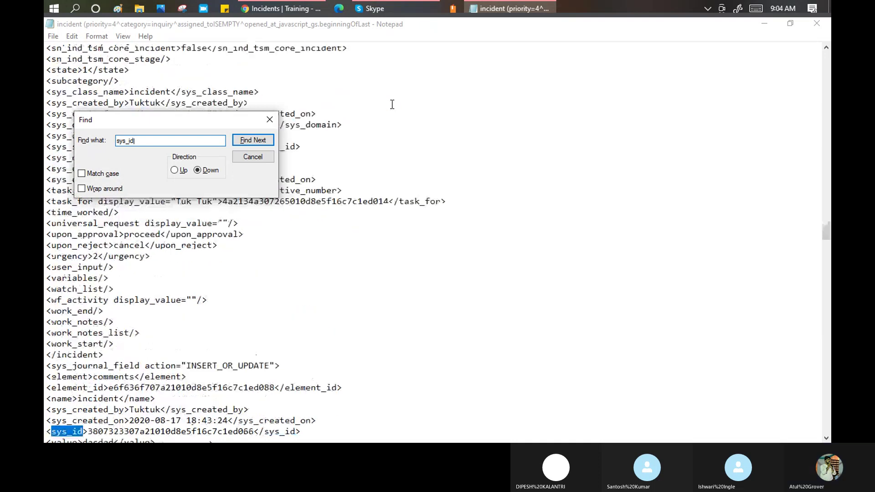
{"action": "key", "text": "Return"}
{"action": "key", "text": "Return"}
{"action": "key", "text": "Return"}
{"action": "key", "text": "Return"}
{"action": "key", "text": "Return"}
{"action": "key", "text": "Return"}
{"action": "key", "text": "Return"}
{"action": "key", "text": "Return"}
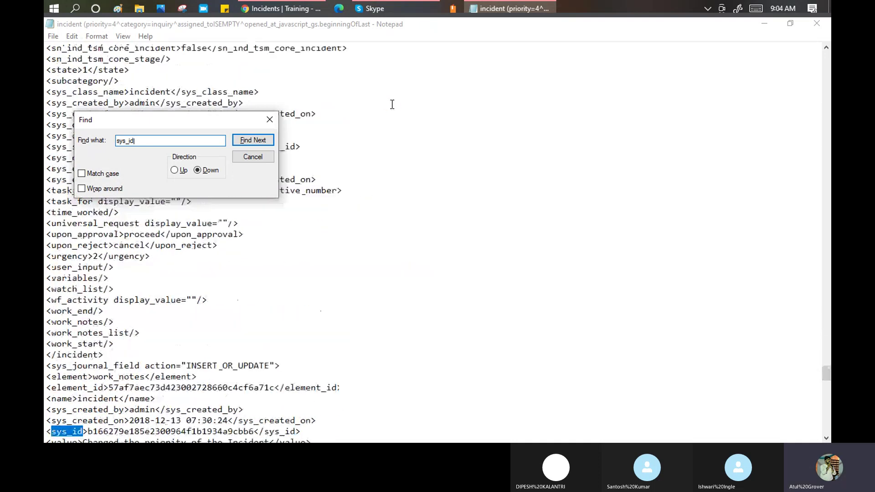
{"action": "key", "text": "Return"}
{"action": "key", "text": "Return"}
{"action": "key", "text": "Return"}
{"action": "key", "text": "Return"}
{"action": "key", "text": "Return"}
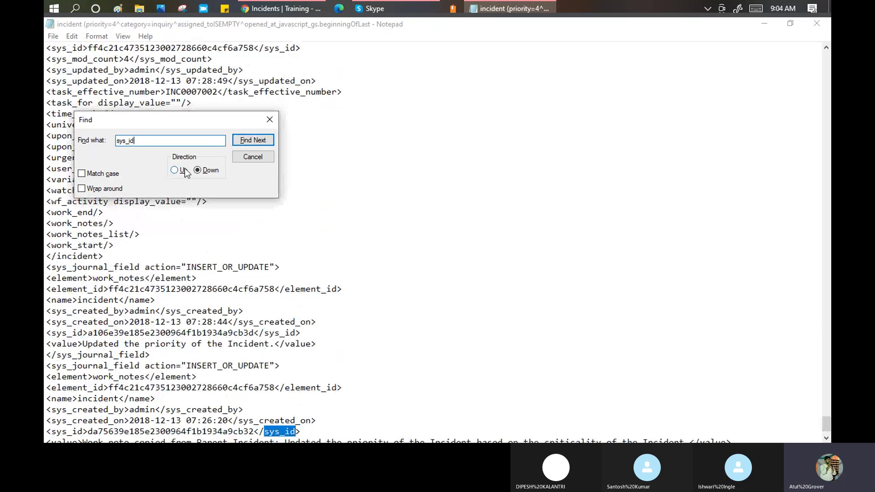
{"action": "left_click", "coordinate": [248, 157]}
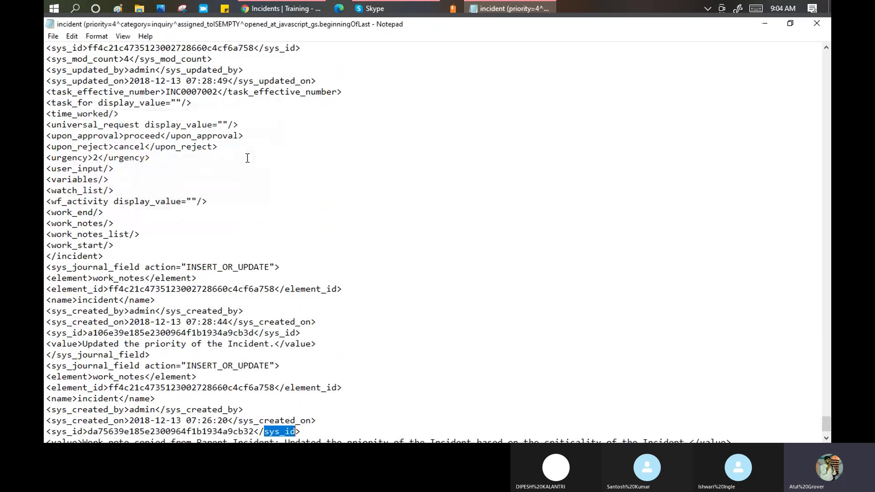
{"action": "left_click", "coordinate": [296, 10]}
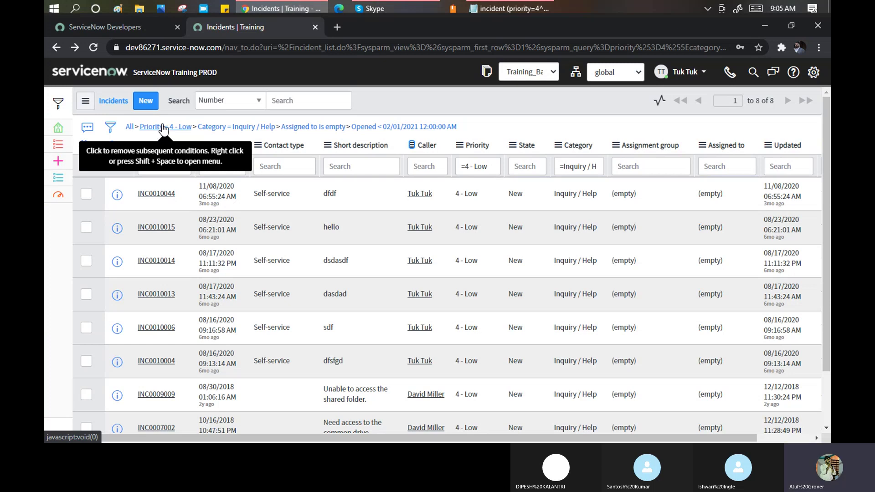
Delete the 'Assigned to is empty' filter row, then go to the ServiceNow home dashboard.
{"action": "left_click", "coordinate": [109, 128]}
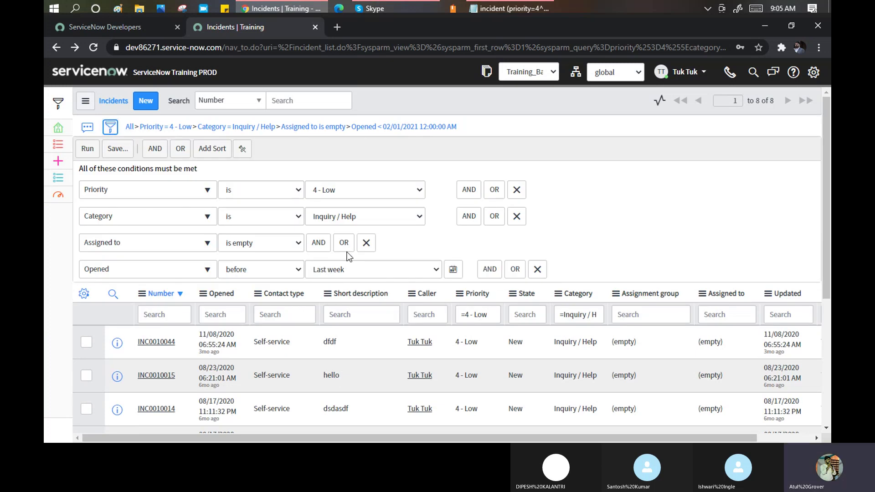
{"action": "left_click", "coordinate": [366, 243]}
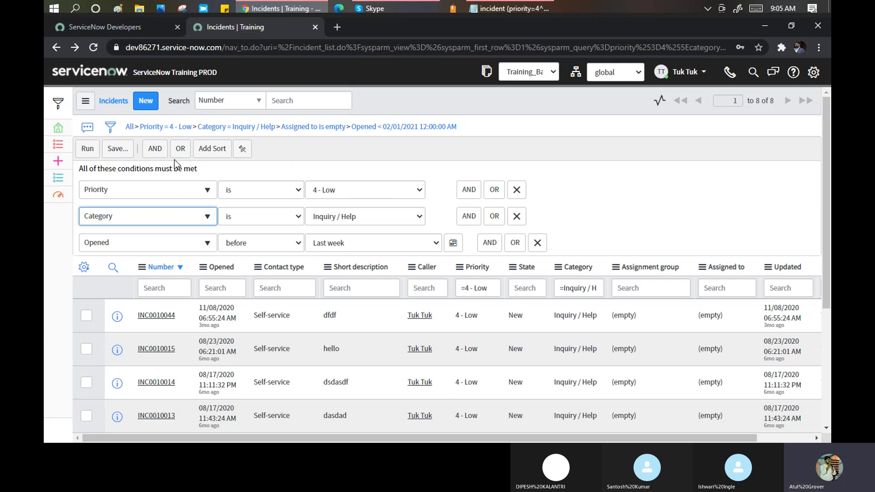
{"action": "left_click", "coordinate": [79, 72]}
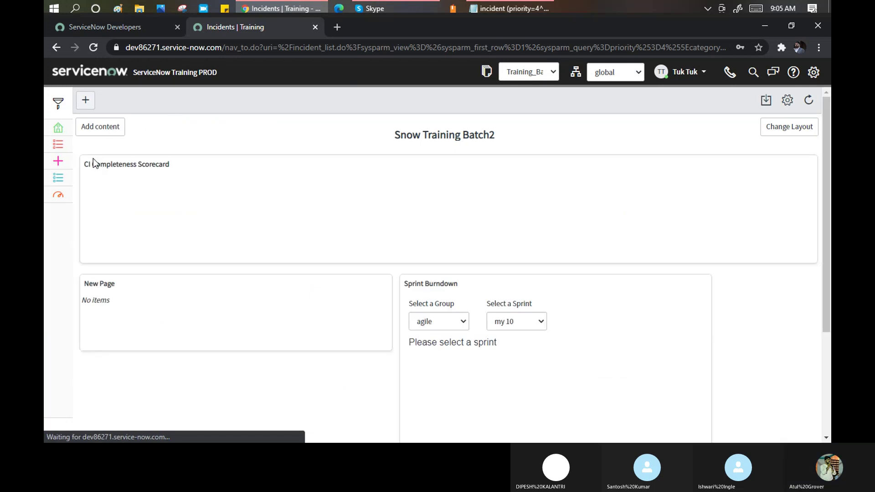
Reopen the Incidents list and drop 'Assigned to is empty' from the breadcrumb, leaving 19 records.
{"action": "left_click", "coordinate": [58, 200]}
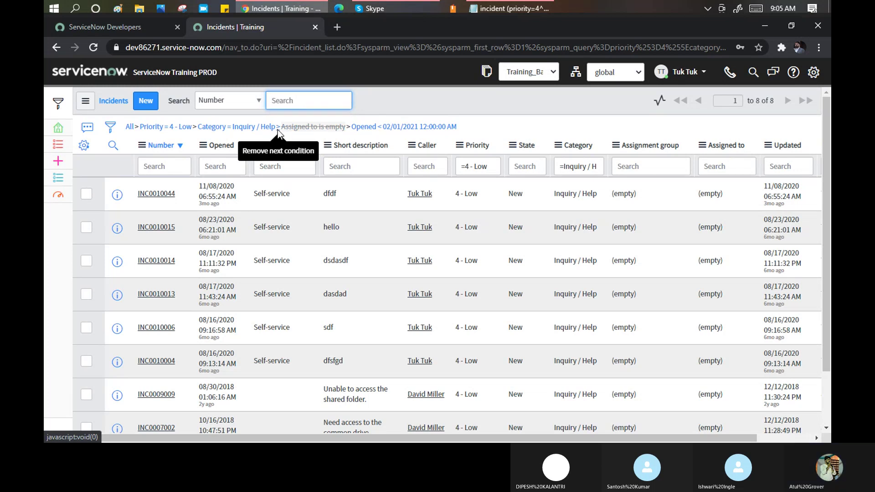
{"action": "left_click", "coordinate": [278, 131]}
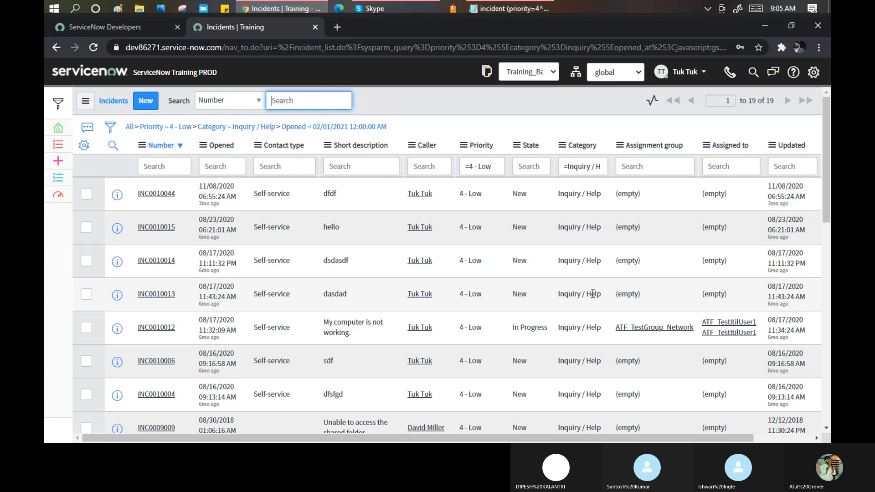
{"action": "mouse_move", "coordinate": [246, 4]}
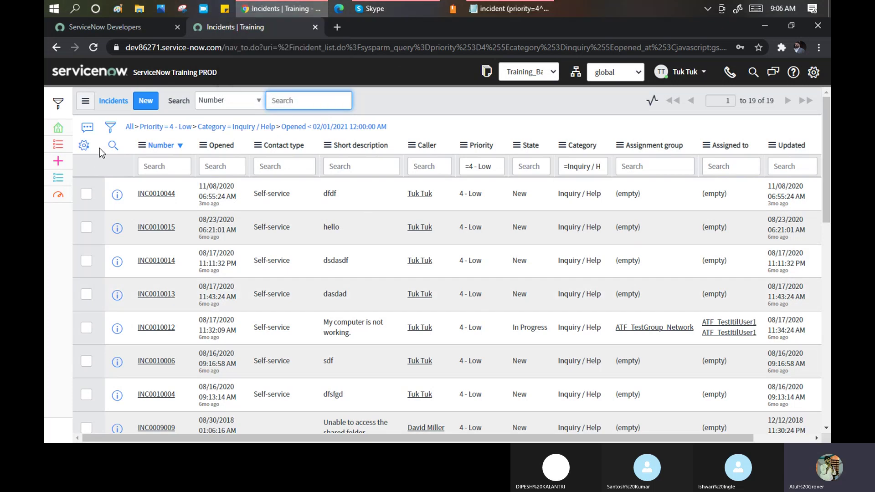
Clear all breadcrumb conditions, then reapply the saved 'Monday Batch' filter from the list menu.
{"action": "left_click", "coordinate": [130, 127]}
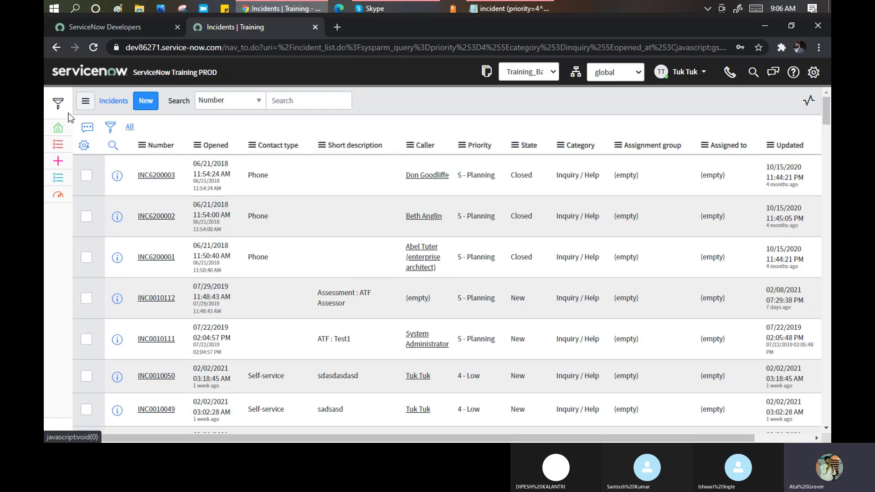
{"action": "left_click", "coordinate": [86, 101]}
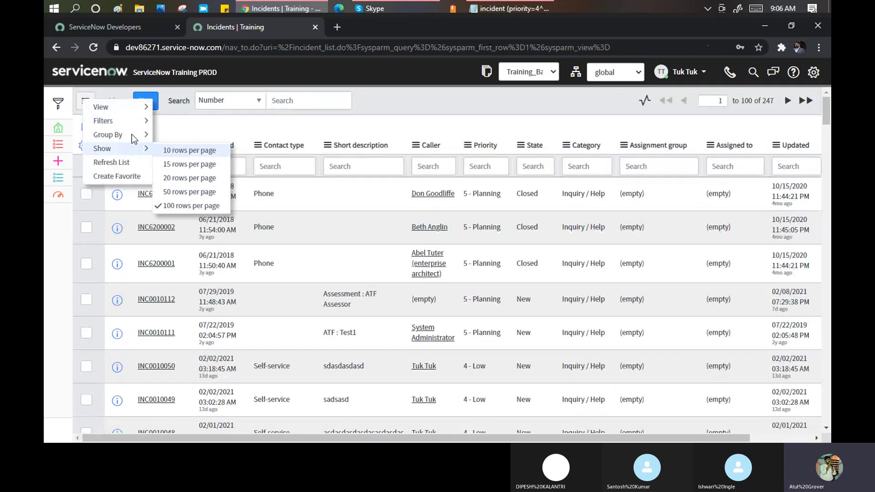
{"action": "mouse_move", "coordinate": [134, 121]}
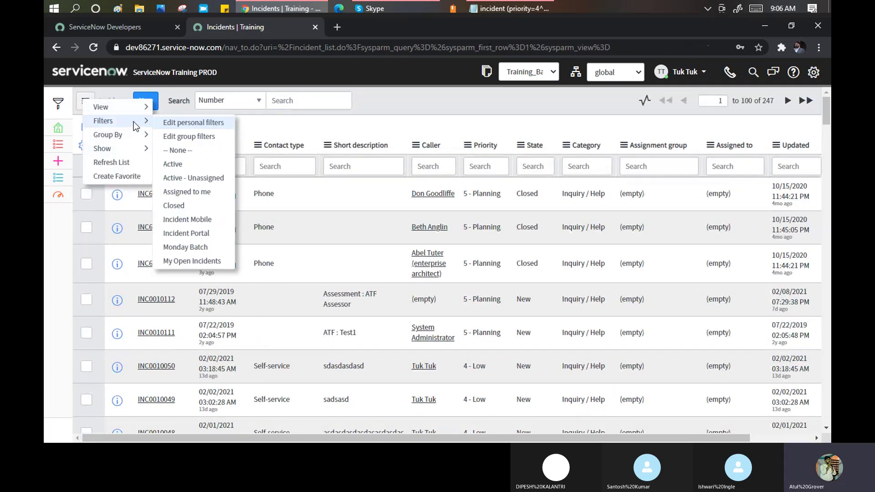
{"action": "left_click", "coordinate": [191, 246]}
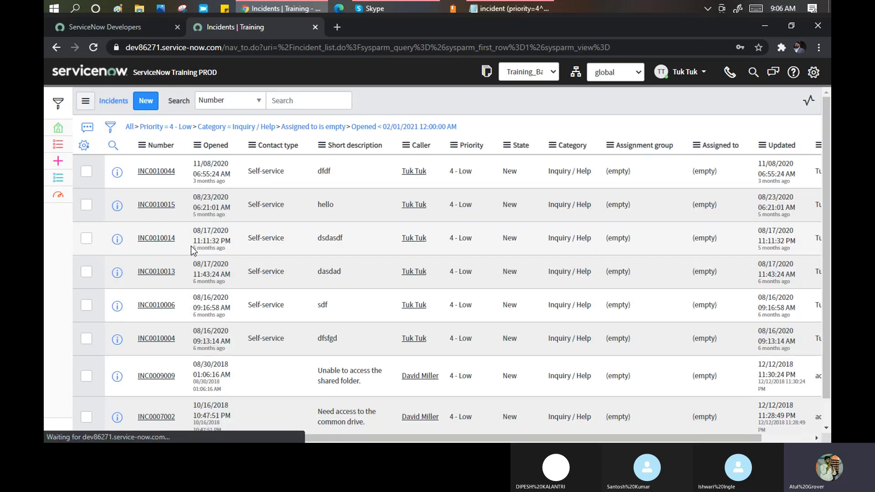
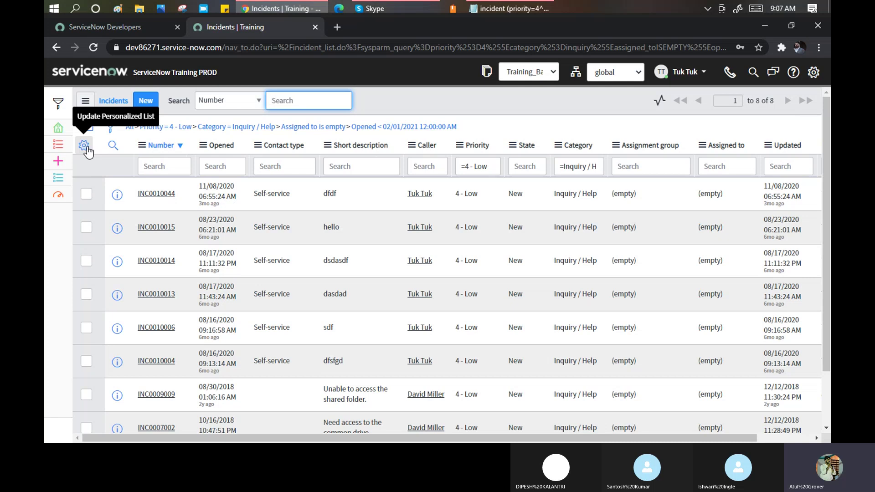
Open Personalize List Columns for the Incidents list filtered by Priority 4 - Low and Inquiry / Help.
{"action": "left_click", "coordinate": [85, 147]}
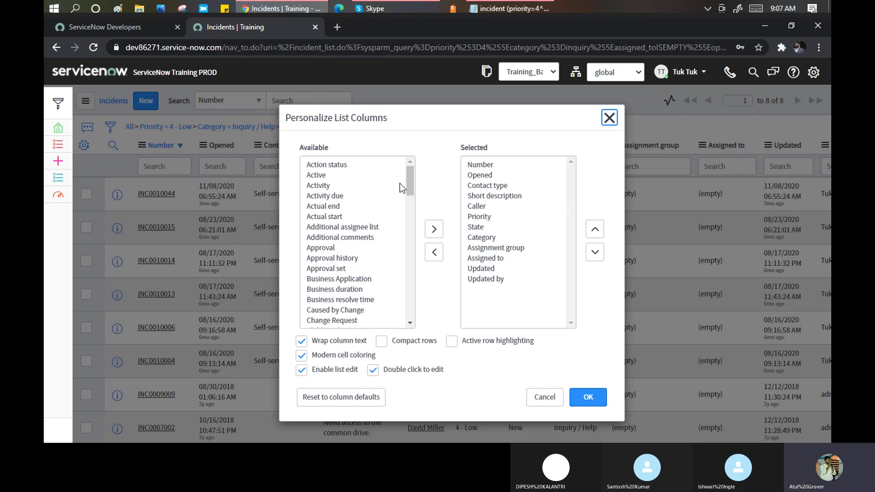
Add Urgency, Watch list, Subcategory, Resolved by, Resolve time, SLA due and Resolution notes to the selected columns.
{"action": "left_click_drag", "start_coordinate": [409, 176], "coordinate": [417, 300]}
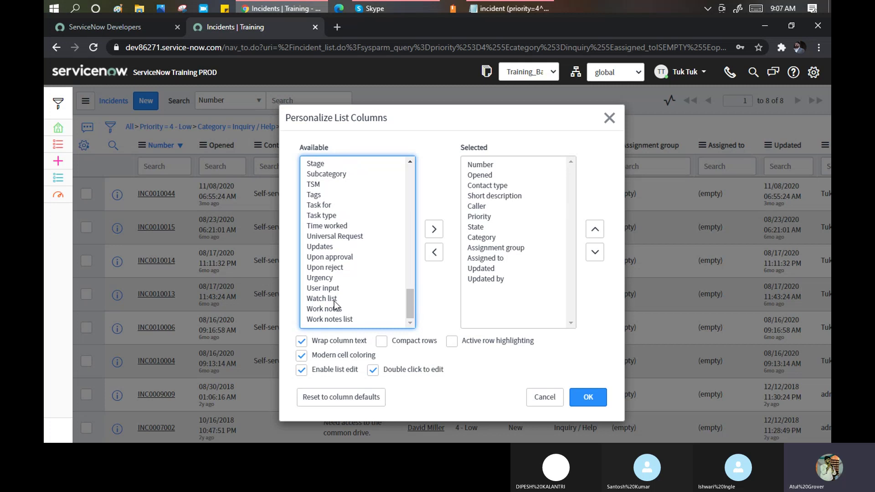
{"action": "double_click", "coordinate": [321, 279]}
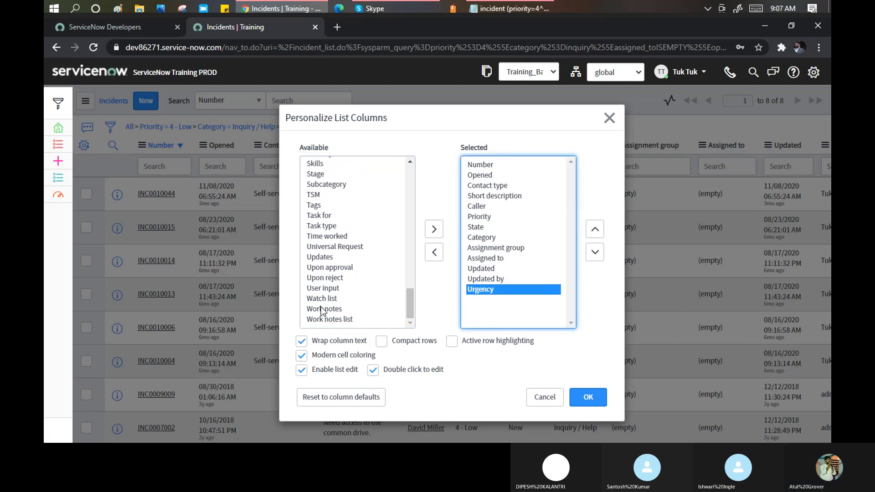
{"action": "double_click", "coordinate": [323, 300]}
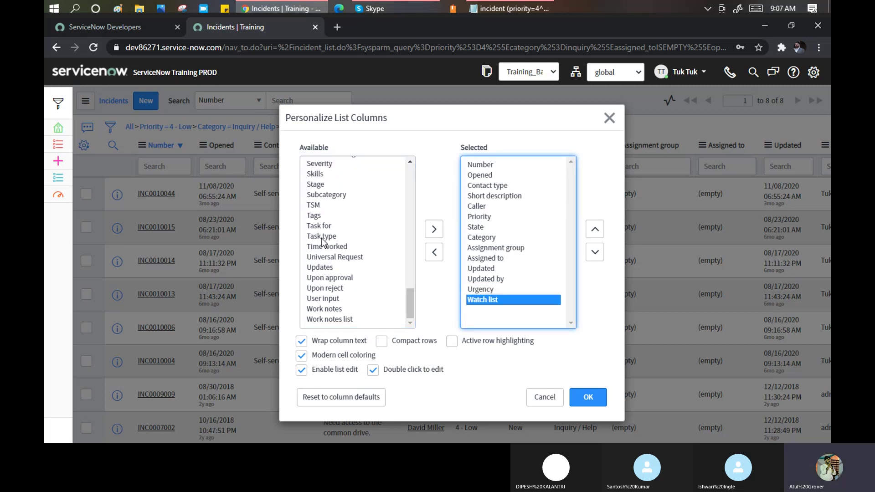
{"action": "left_click", "coordinate": [314, 197]}
{"action": "double_click", "coordinate": [314, 197]}
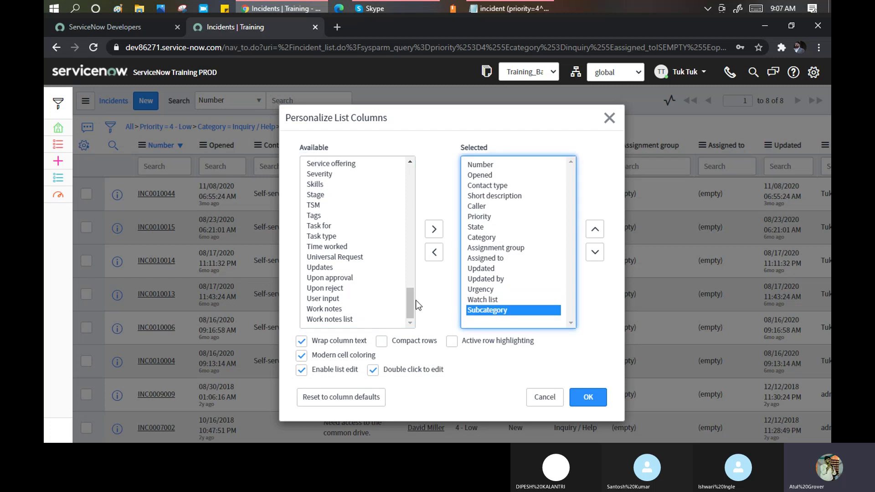
{"action": "left_click_drag", "start_coordinate": [411, 299], "coordinate": [409, 281]}
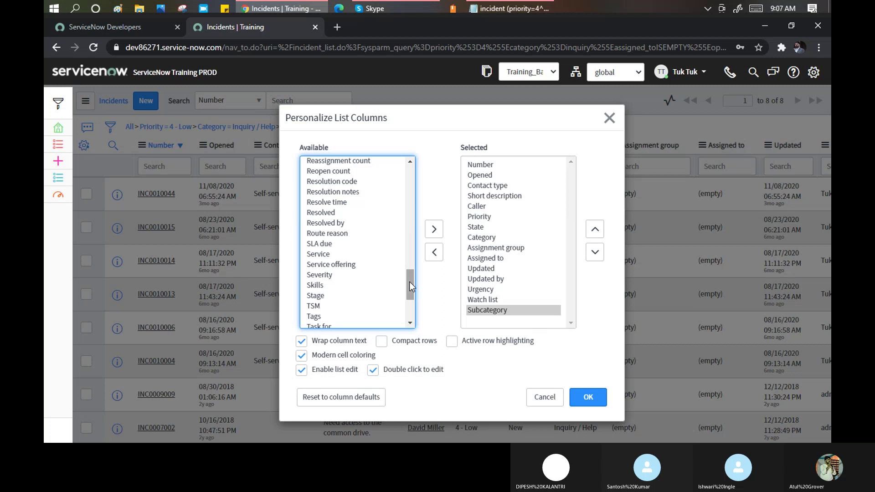
{"action": "double_click", "coordinate": [339, 223]}
{"action": "left_click", "coordinate": [330, 203]}
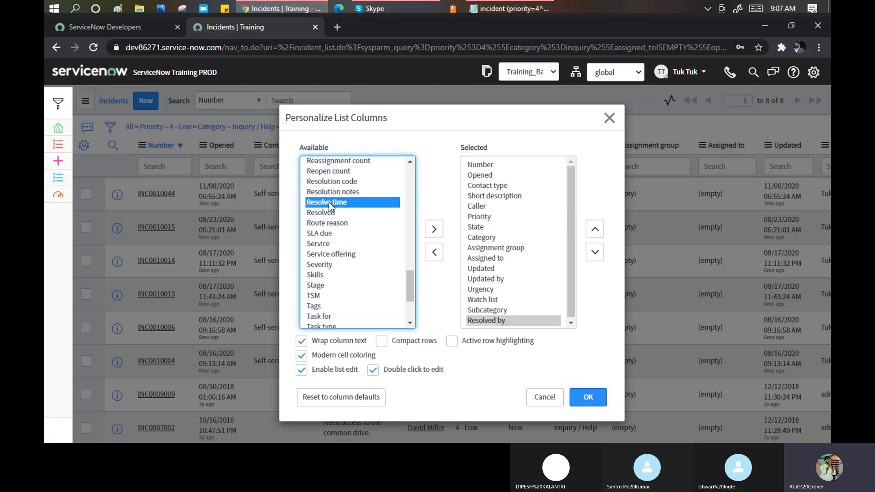
{"action": "double_click", "coordinate": [329, 203]}
{"action": "double_click", "coordinate": [319, 223]}
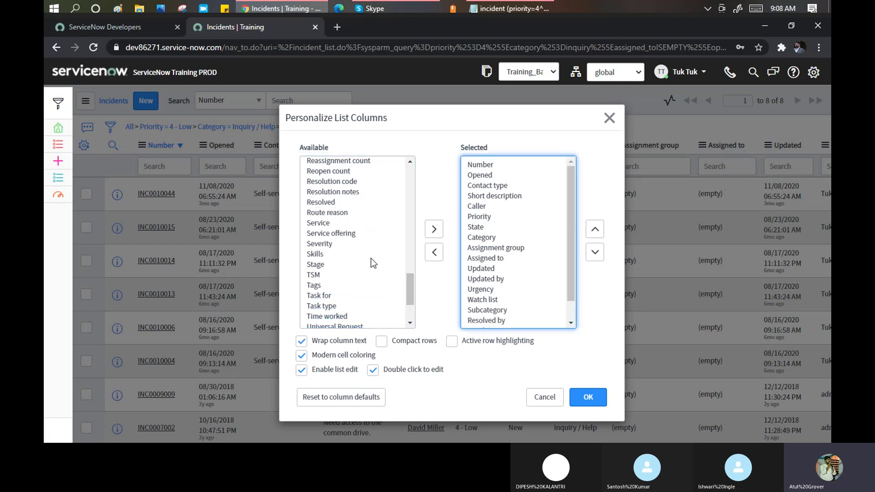
{"action": "left_click", "coordinate": [324, 193]}
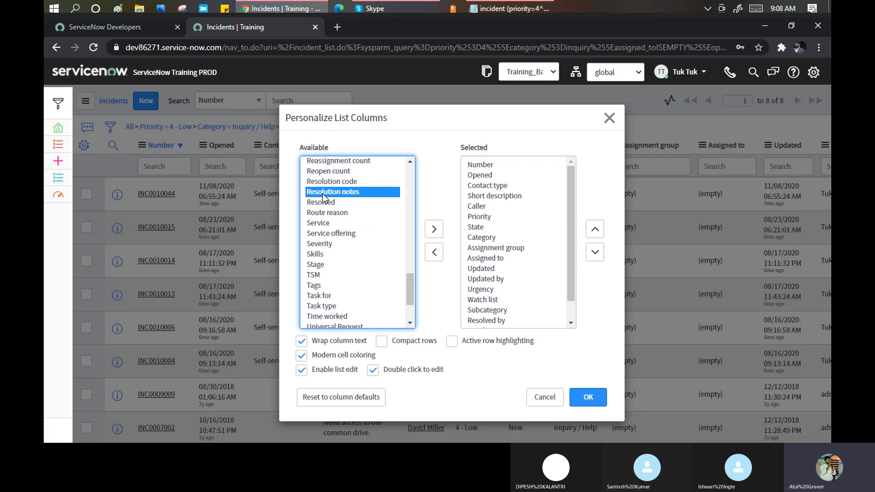
{"action": "left_click", "coordinate": [439, 231]}
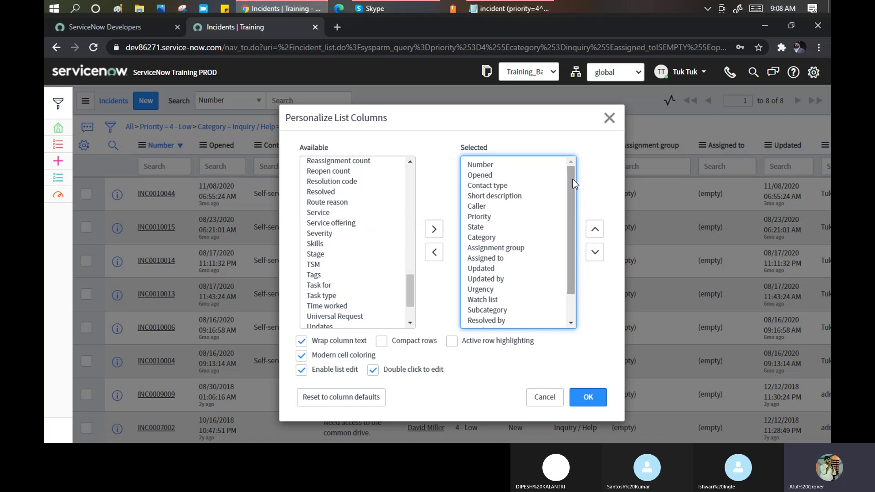
Move Subcategory up to sit just after Caller and apply the new column layout.
{"action": "scroll", "coordinate": [567, 192], "scroll_direction": "down", "scroll_amount": 1}
{"action": "scroll", "coordinate": [568, 191], "scroll_direction": "down", "scroll_amount": 1}
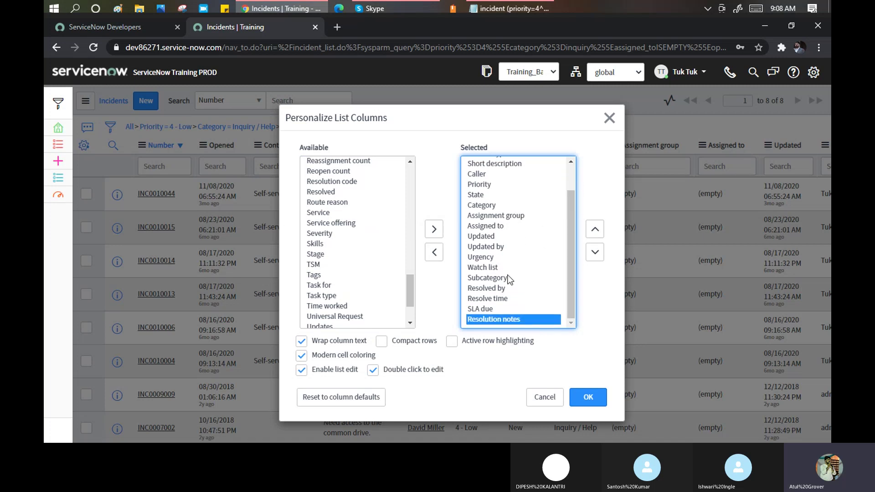
{"action": "left_click", "coordinate": [482, 279]}
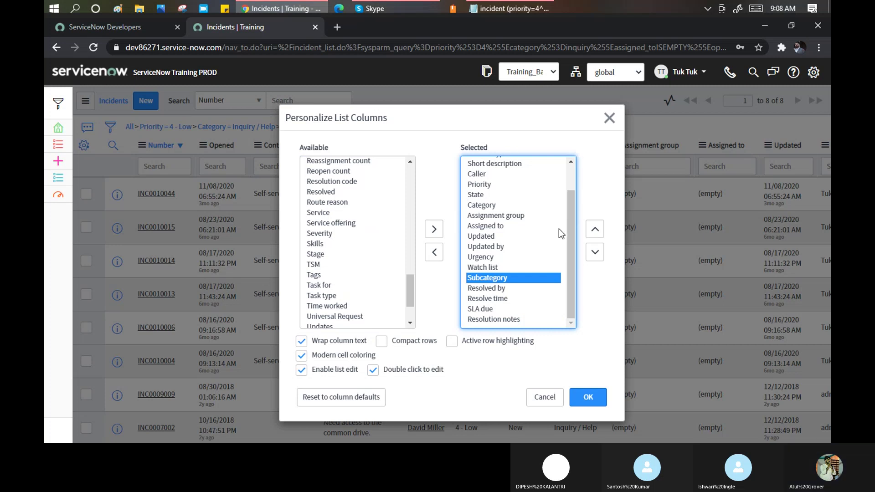
{"action": "left_click", "coordinate": [595, 229]}
{"action": "left_click", "coordinate": [595, 229]}
{"action": "left_click", "coordinate": [595, 229]}
{"action": "left_click", "coordinate": [595, 230]}
{"action": "left_click", "coordinate": [595, 229]}
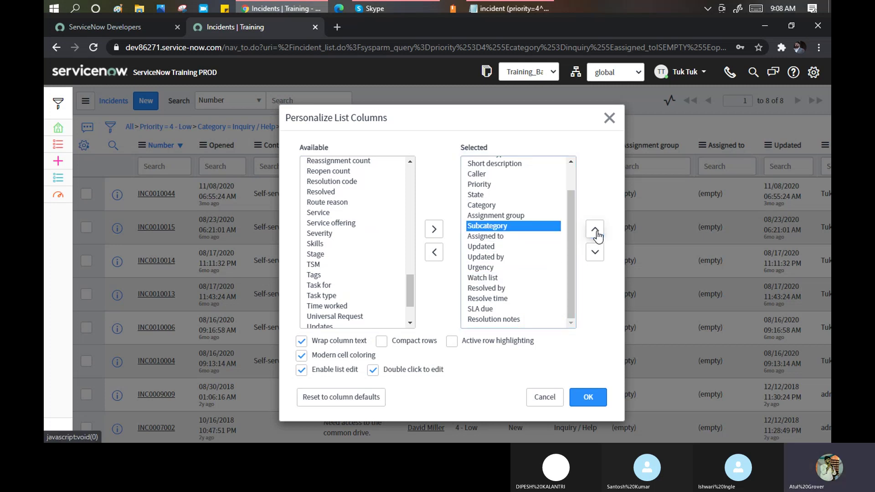
{"action": "left_click", "coordinate": [595, 229]}
{"action": "left_click", "coordinate": [595, 229]}
{"action": "left_click", "coordinate": [595, 230]}
{"action": "left_click", "coordinate": [595, 229]}
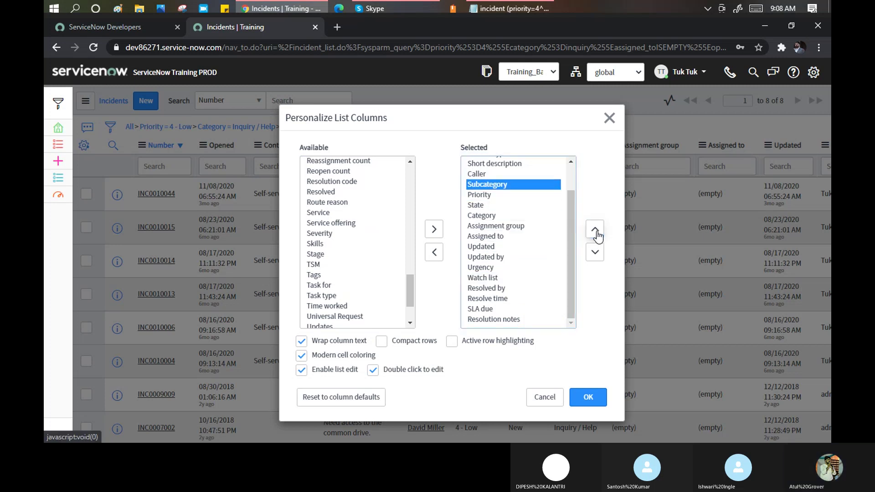
{"action": "left_click", "coordinate": [589, 400]}
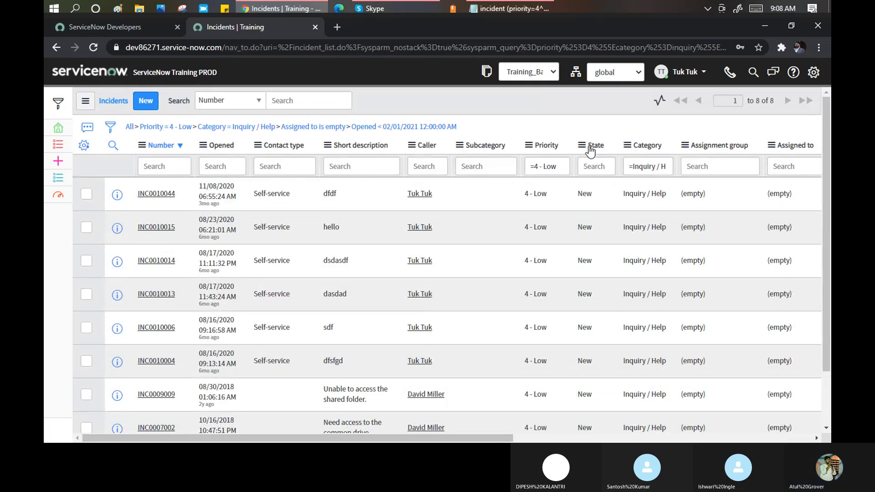
Show the saved filter choices, including the applied Monday Batch, from the list's menu.
{"action": "left_click_drag", "start_coordinate": [456, 441], "coordinate": [431, 419]}
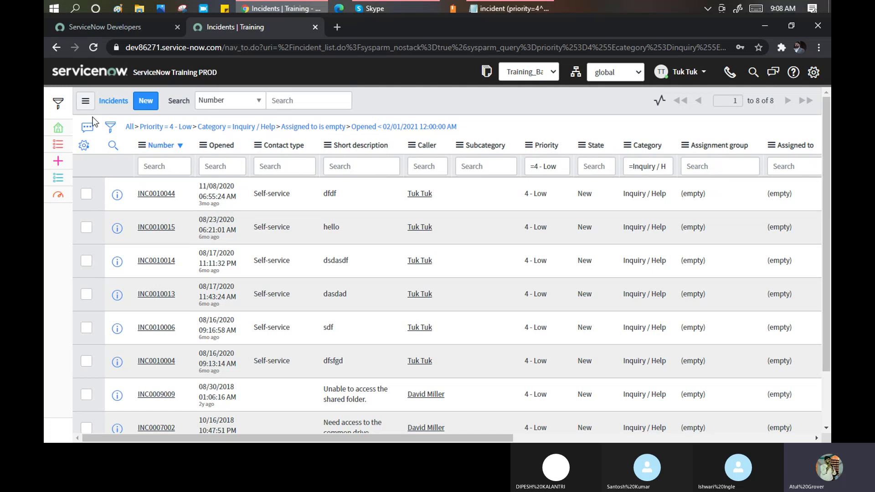
{"action": "left_click", "coordinate": [86, 103]}
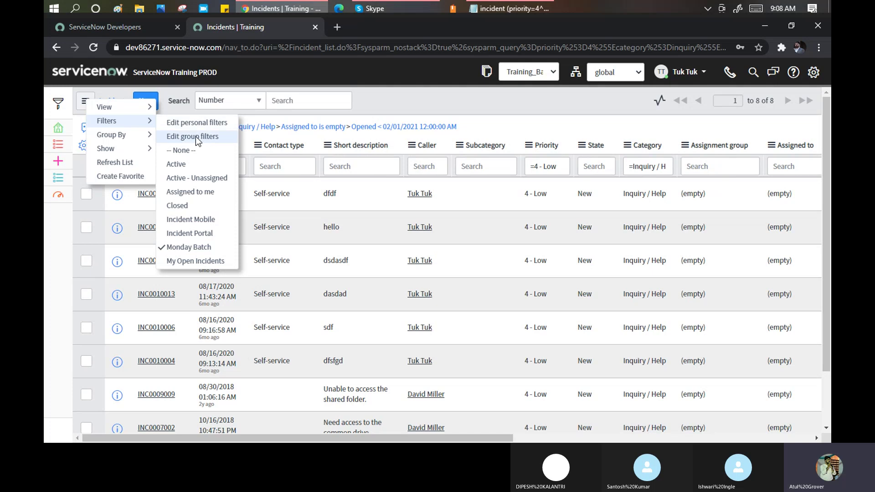
Filter to active incidents whose Short description starts with 'Test', leaving 4 records.
{"action": "left_click", "coordinate": [191, 164]}
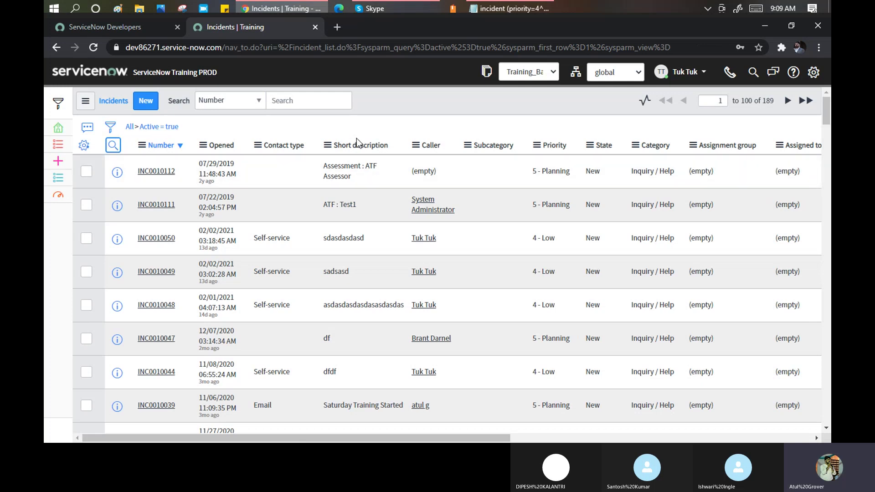
{"action": "left_click", "coordinate": [113, 145]}
{"action": "left_click", "coordinate": [359, 163]}
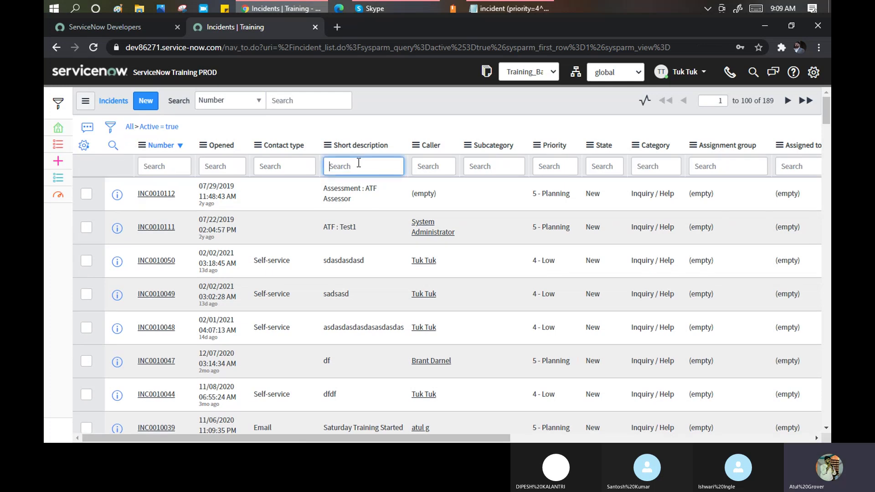
{"action": "type", "text": "Test"}
{"action": "key", "text": "Return"}
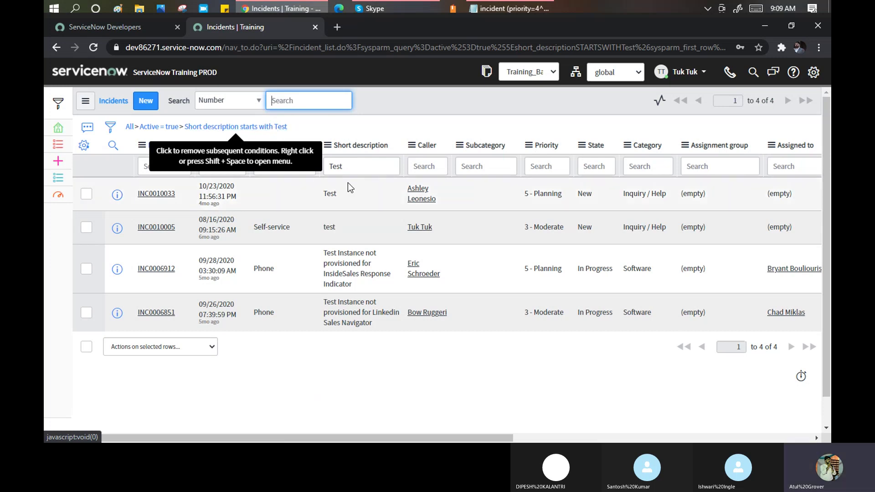
Search Short description for '*Test' to match descriptions containing Test.
{"action": "left_click", "coordinate": [348, 166]}
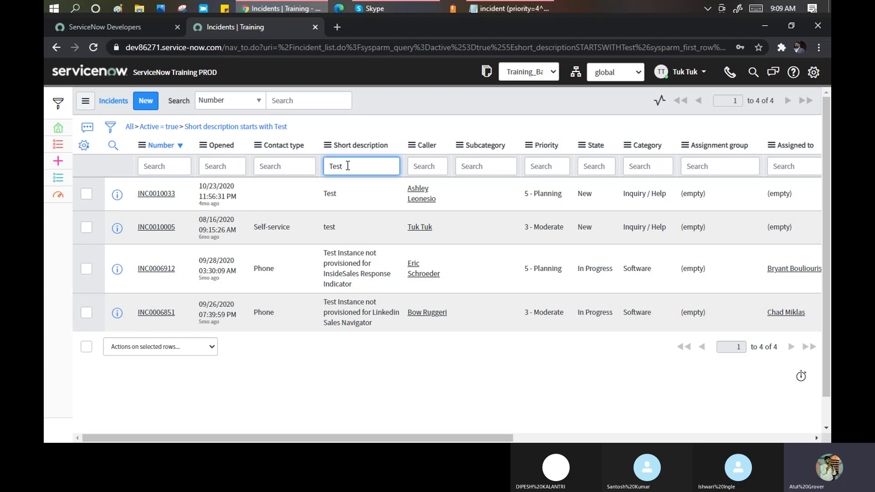
{"action": "key", "text": "Home"}
{"action": "type", "text": "*"}
{"action": "key", "text": "Return"}
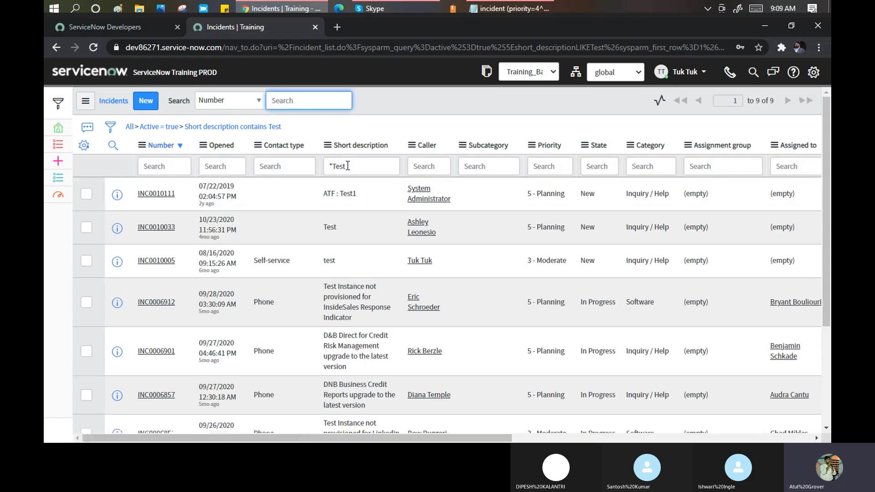
Change the Short description search to 'Test*' and select the search value.
{"action": "left_click", "coordinate": [348, 166]}
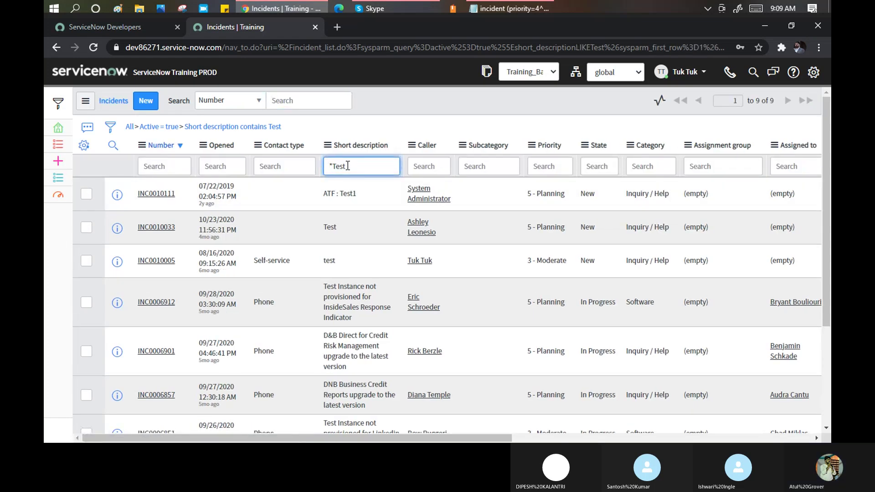
{"action": "key", "text": "BackSpace"}
{"action": "type", "text": "*"}
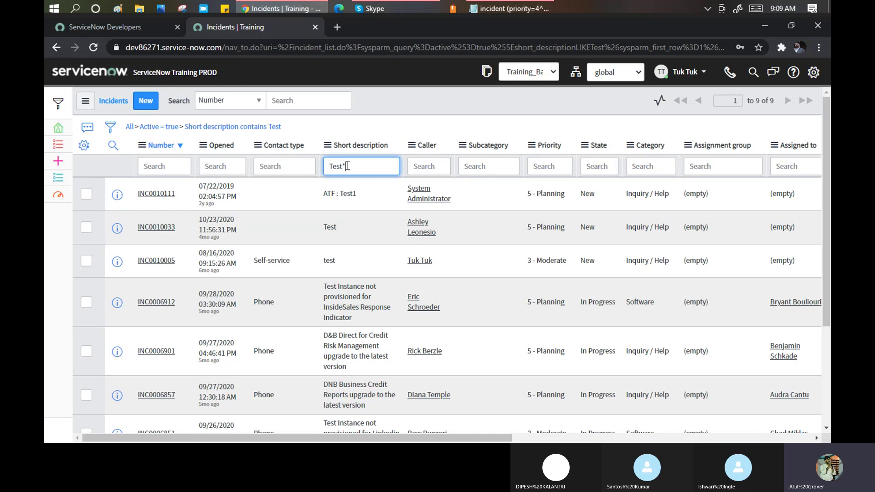
{"action": "key", "text": "Return"}
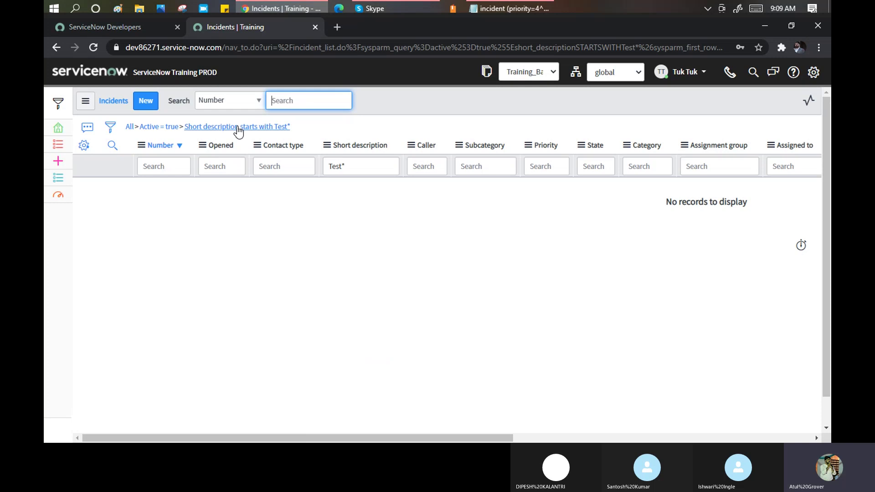
{"action": "left_click", "coordinate": [351, 170]}
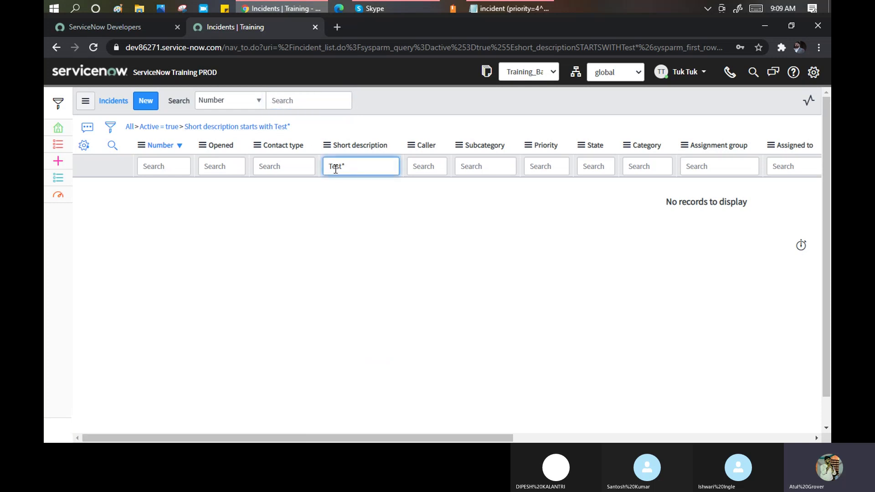
{"action": "left_click_drag", "start_coordinate": [328, 167], "coordinate": [345, 167]}
Filter Short description to values ending with Test.
{"action": "left_click", "coordinate": [348, 165]}
{"action": "type", "text": "*"}
{"action": "key", "text": "Return"}
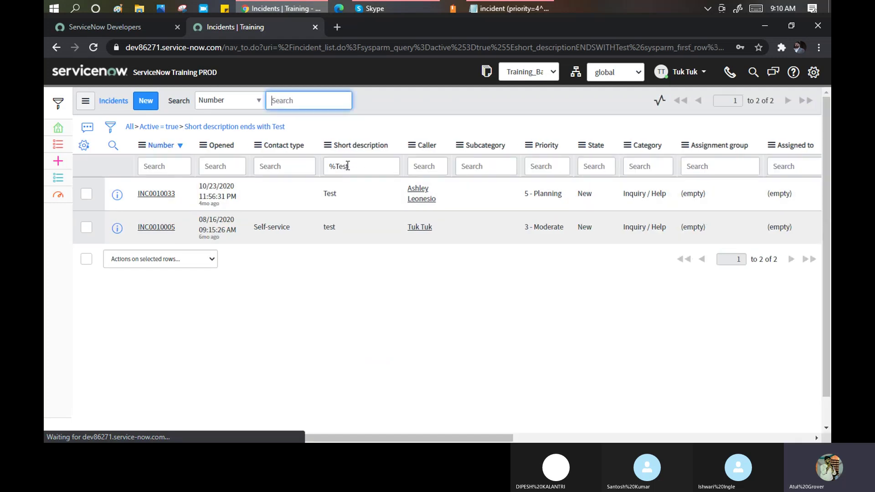
{"action": "left_click_drag", "start_coordinate": [254, 133], "coordinate": [296, 127]}
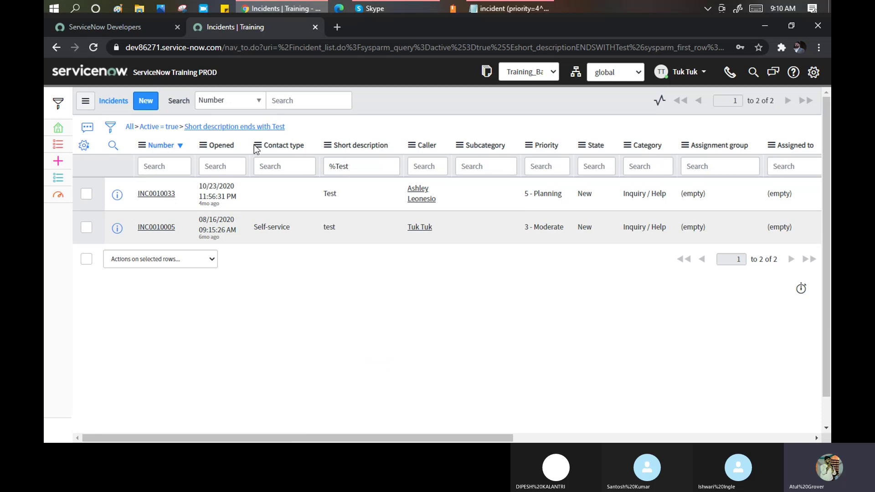
Narrow the list to callers containing 'Tuk', leaving only INC0010005.
{"action": "left_click", "coordinate": [428, 168]}
{"action": "type", "text": "*Tuk"}
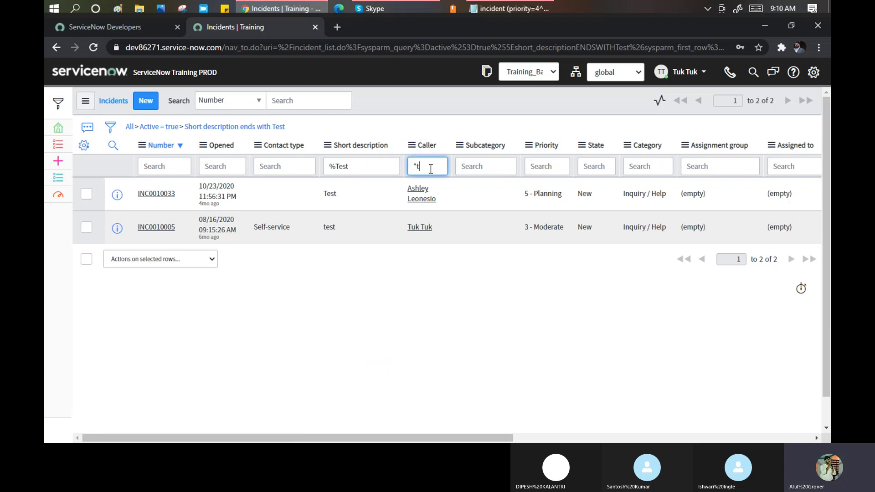
{"action": "key", "text": "Return"}
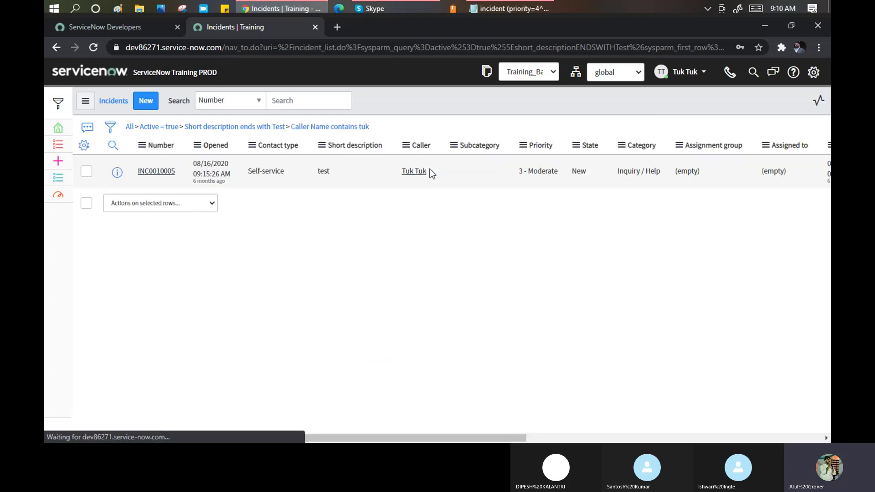
{"action": "left_click", "coordinate": [546, 167]}
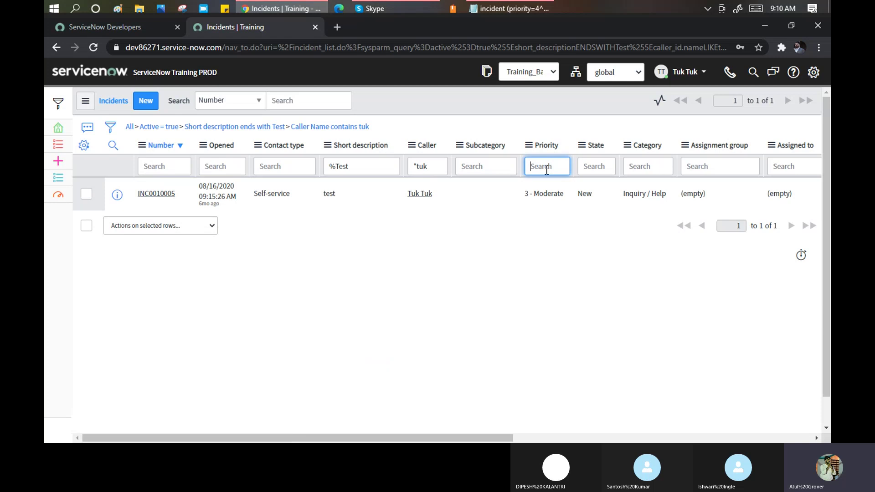
Add a State search for 'Assigned'.
{"action": "left_click", "coordinate": [603, 170]}
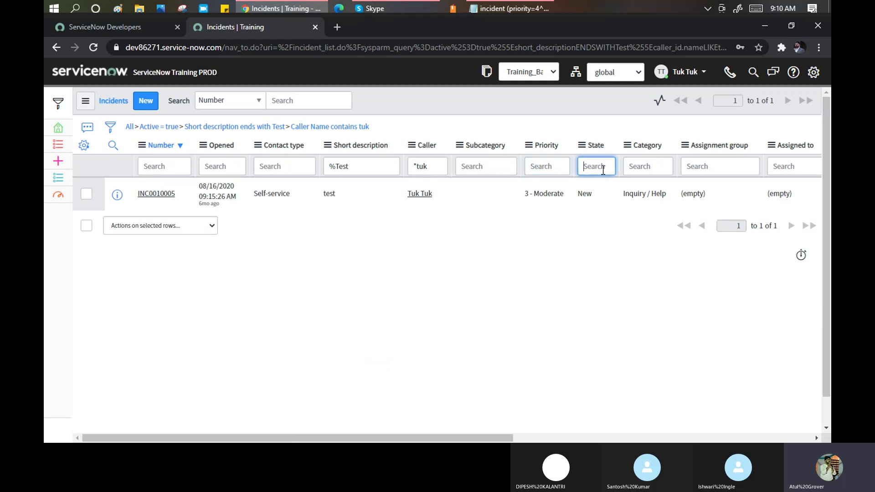
{"action": "type", "text": "As"}
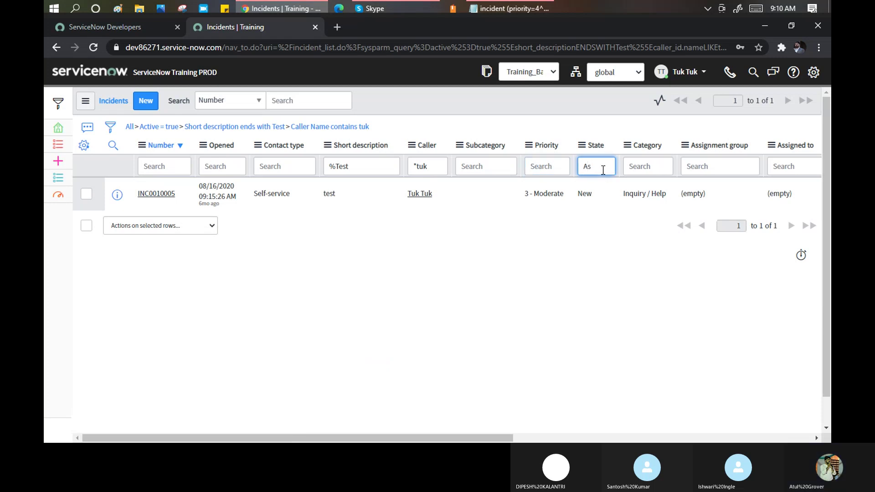
{"action": "type", "text": "signed"}
{"action": "key", "text": "Return"}
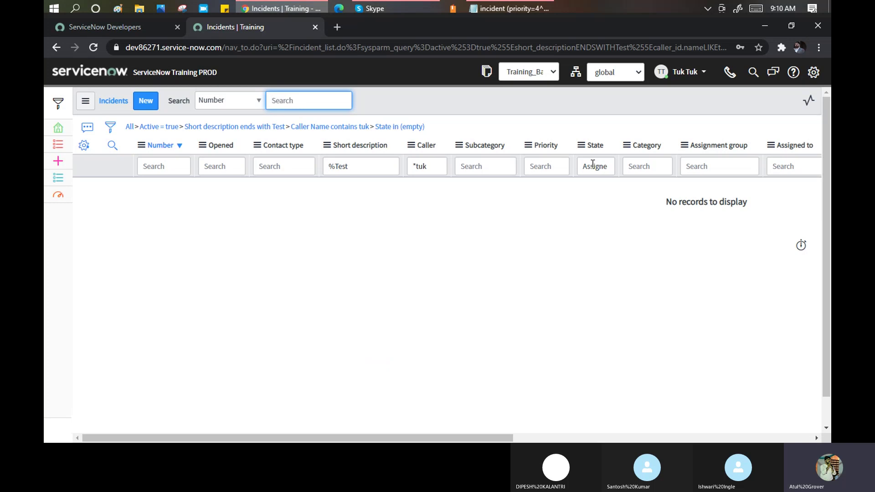
Remove the wildcard so Short description starts with Test.
{"action": "left_click", "coordinate": [338, 167]}
{"action": "key", "text": "BackSpace"}
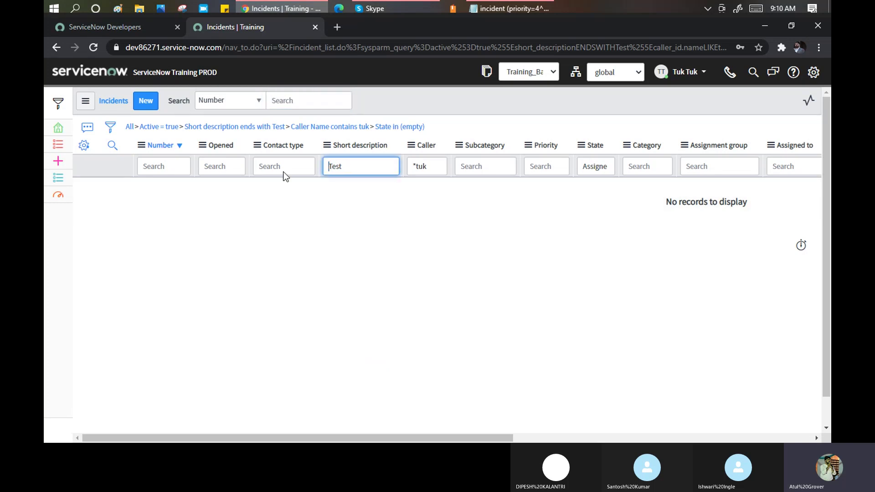
{"action": "key", "text": "Return"}
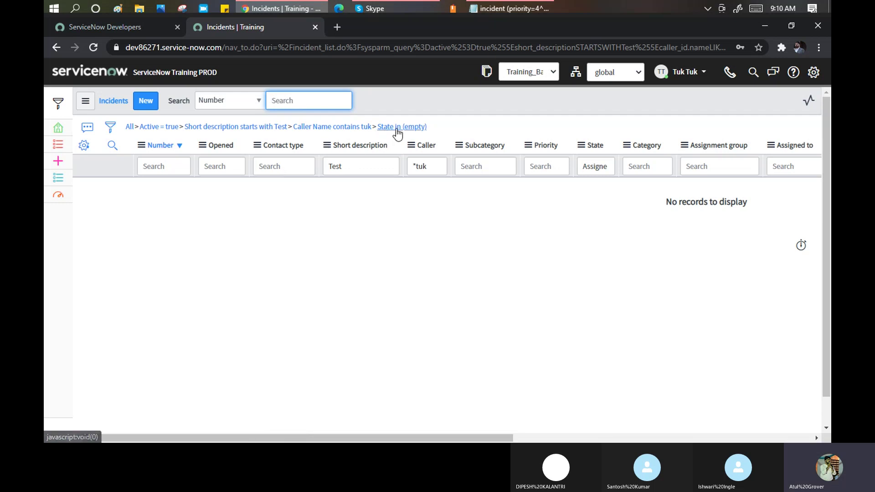
Try '*' in the State search, then clear it so INC0010005 shows again.
{"action": "left_click", "coordinate": [582, 169]}
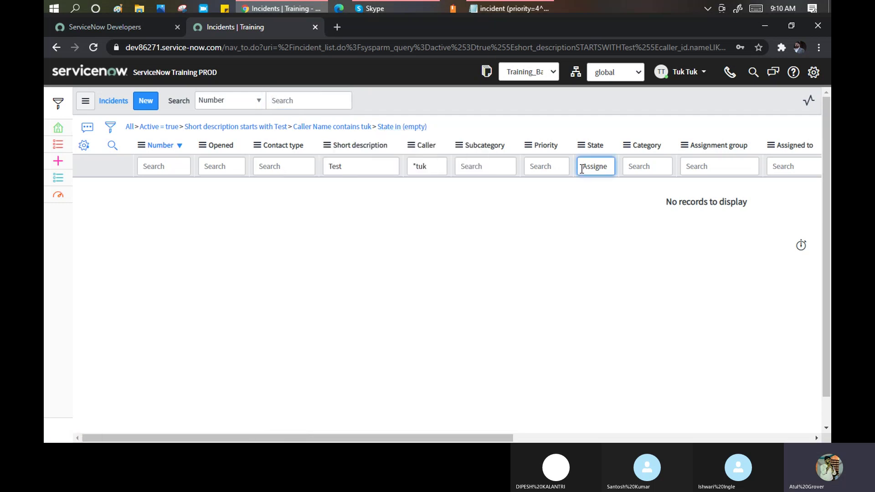
{"action": "type", "text": "*"}
{"action": "key", "text": "Return"}
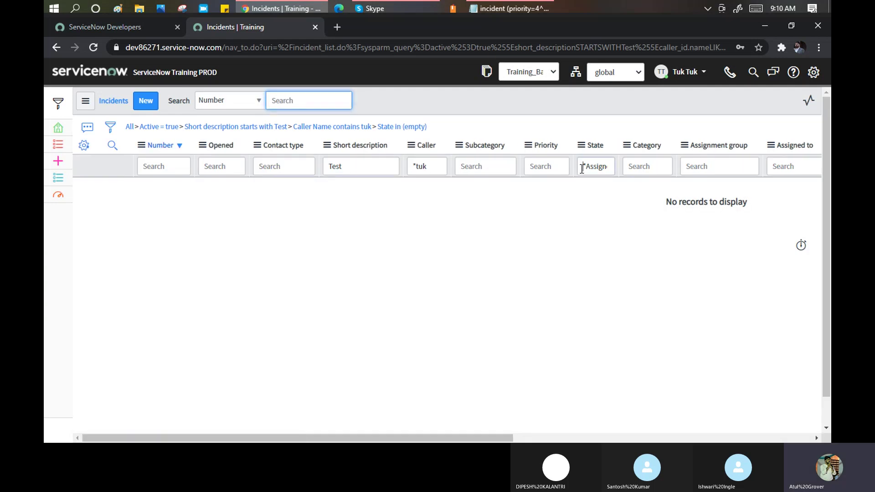
{"action": "left_click", "coordinate": [582, 169]}
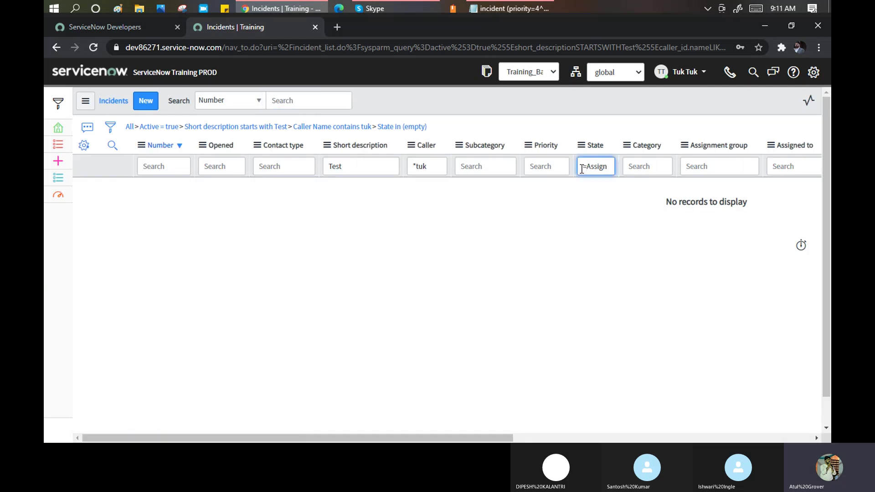
{"action": "key", "text": "Return"}
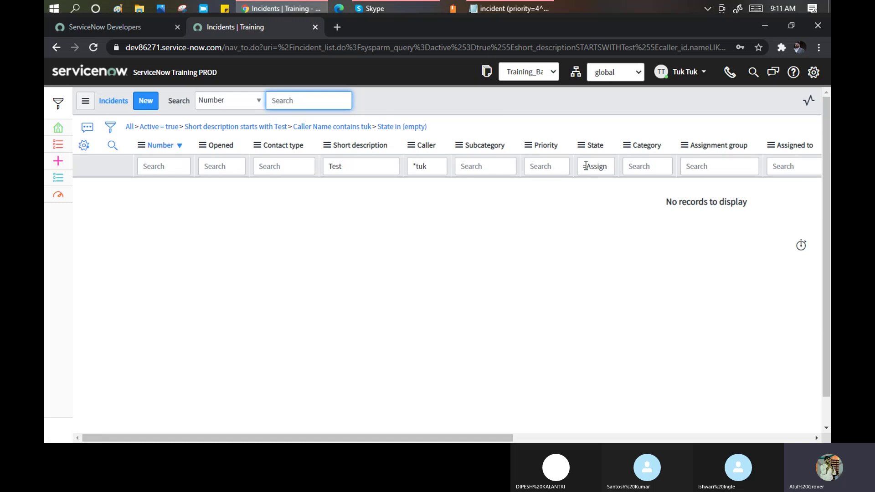
{"action": "left_click_drag", "start_coordinate": [582, 165], "coordinate": [613, 165]}
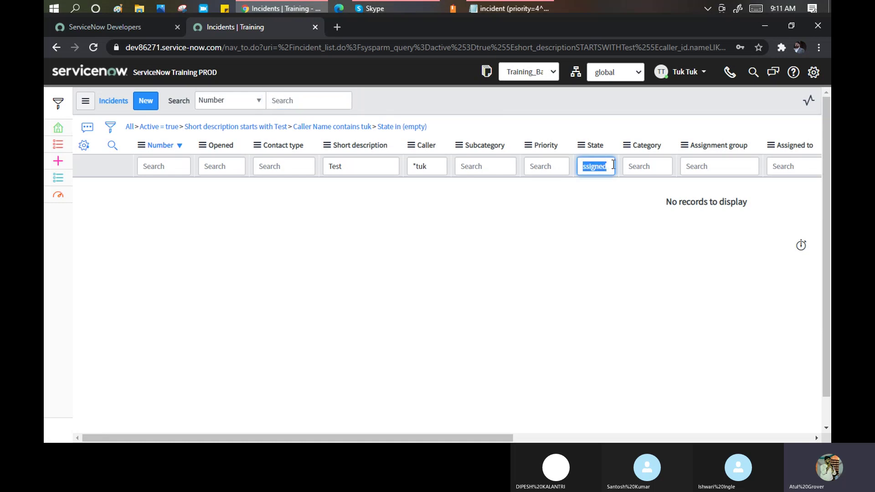
{"action": "key", "text": "BackSpace"}
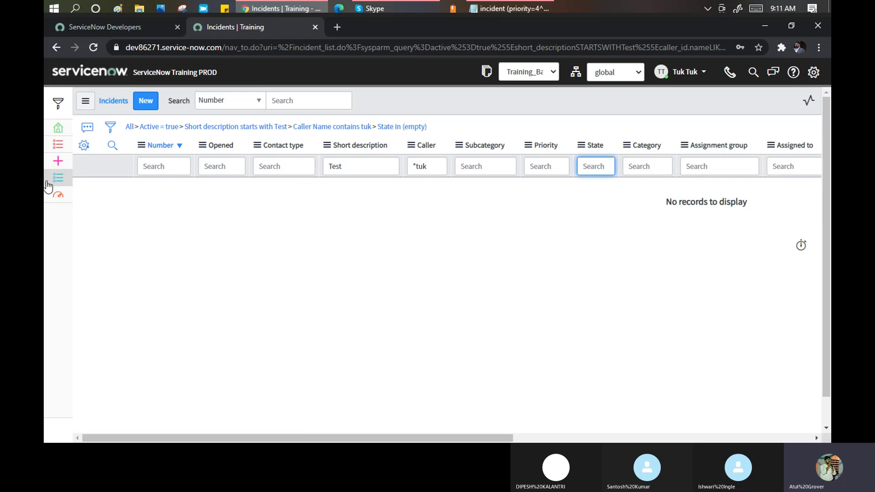
{"action": "key", "text": "Return"}
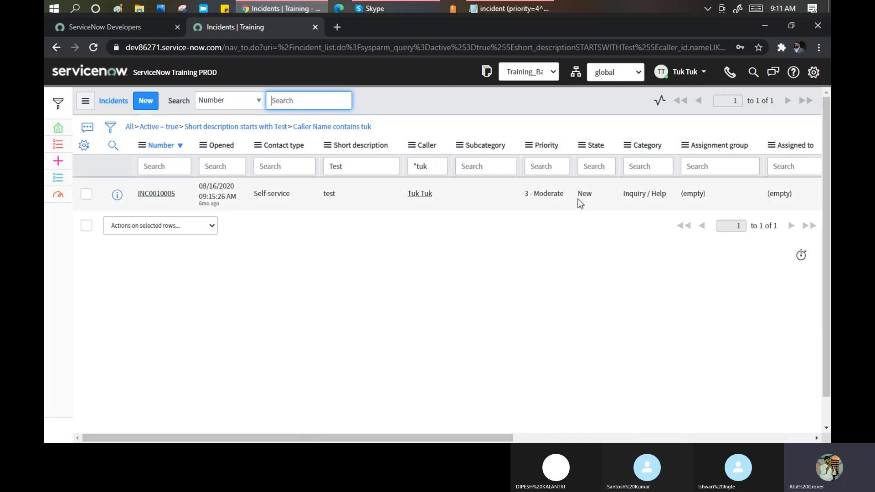
Search Category for '*help' to add the Inquiry / Help condition.
{"action": "left_click", "coordinate": [644, 165]}
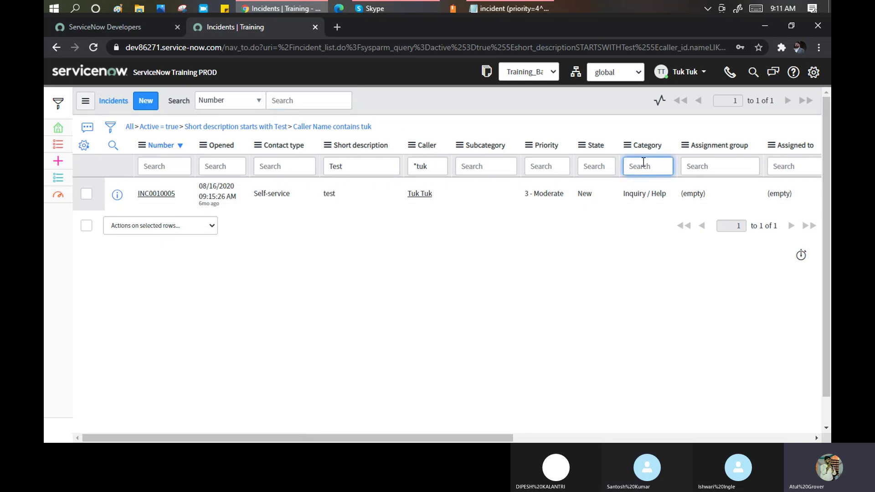
{"action": "type", "text": "*"}
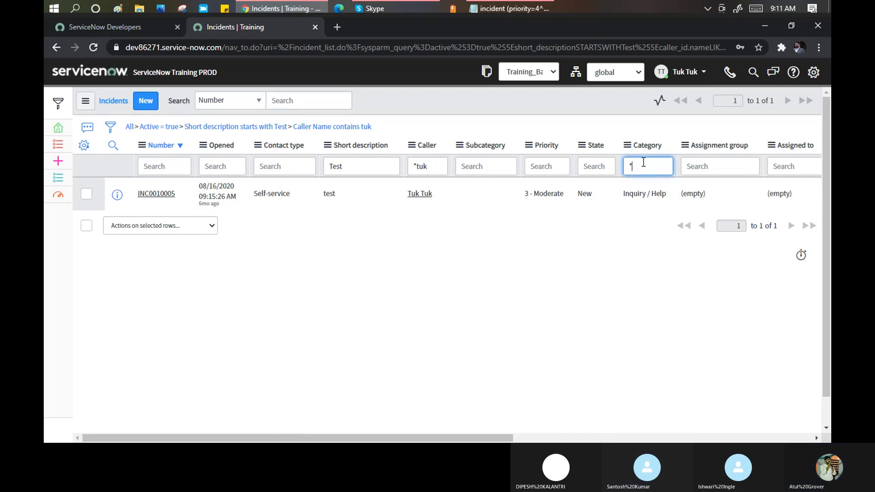
{"action": "type", "text": "Hel"}
{"action": "key", "text": "BackSpace"}
{"action": "key", "text": "BackSpace"}
{"action": "key", "text": "BackSpace"}
{"action": "key", "text": "BackSpace"}
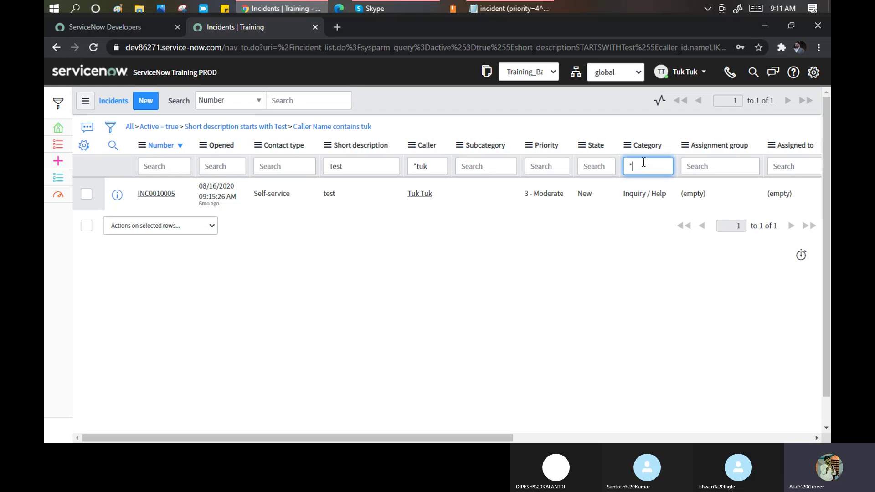
{"action": "type", "text": "*help"}
{"action": "key", "text": "Return"}
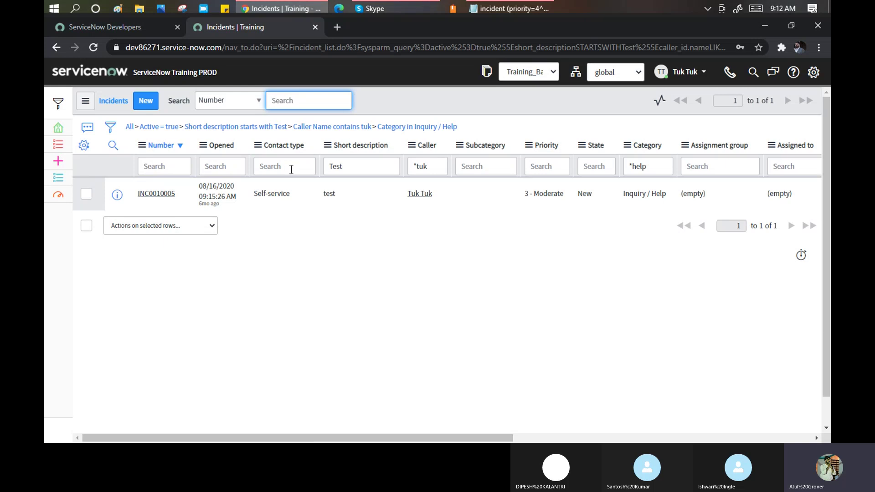
{"action": "left_click", "coordinate": [500, 10]}
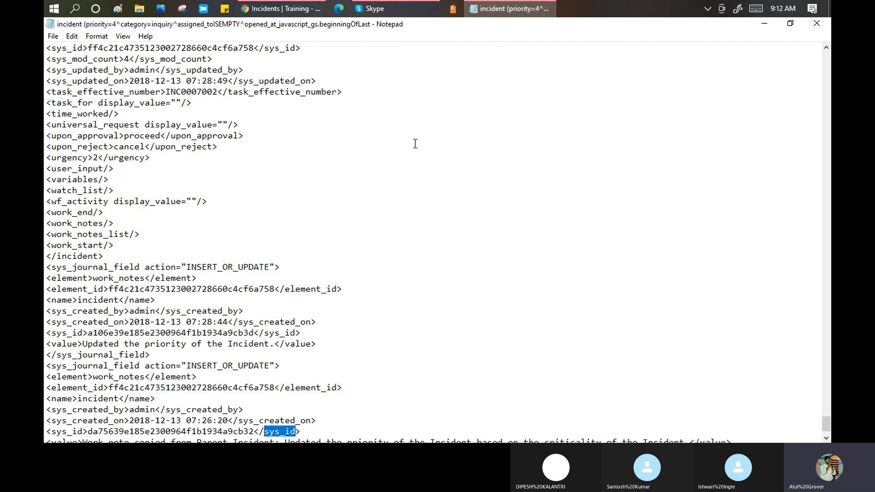
{"action": "scroll", "coordinate": [401, 205], "scroll_direction": "down", "scroll_amount": 2}
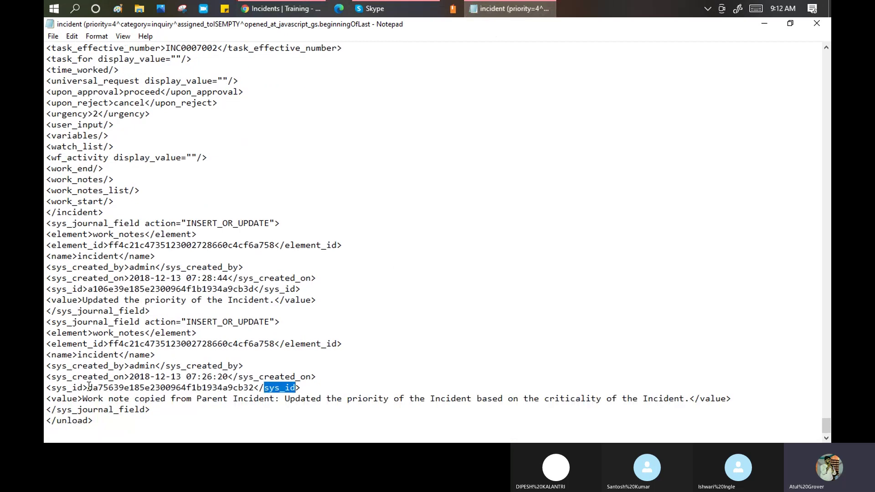
{"action": "left_click_drag", "start_coordinate": [90, 390], "coordinate": [256, 390]}
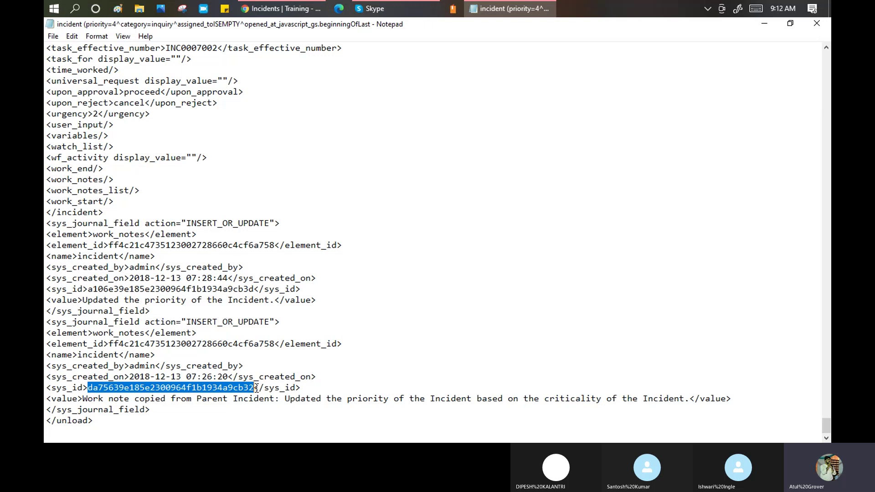
{"action": "left_click", "coordinate": [299, 8]}
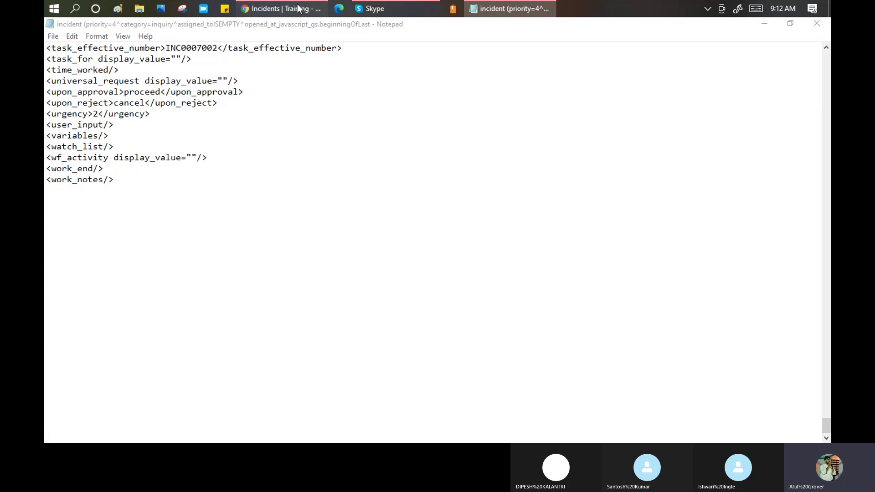
{"action": "left_click", "coordinate": [518, 5]}
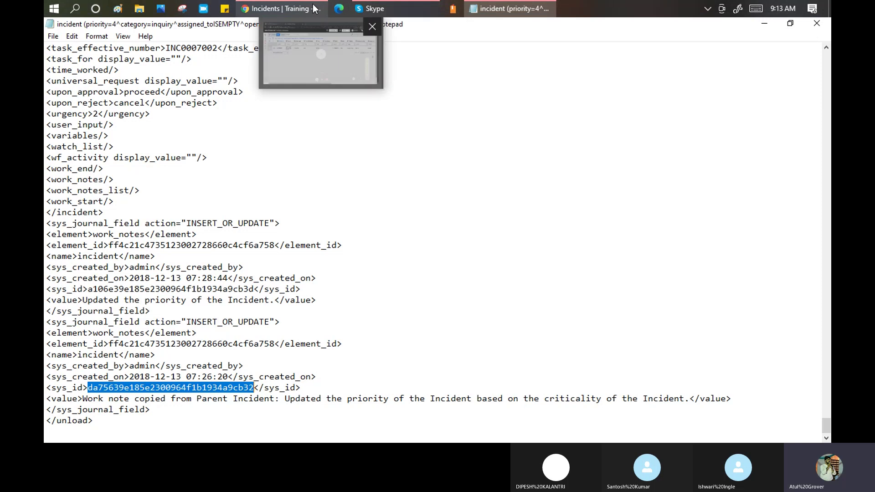
{"action": "left_click", "coordinate": [280, 8]}
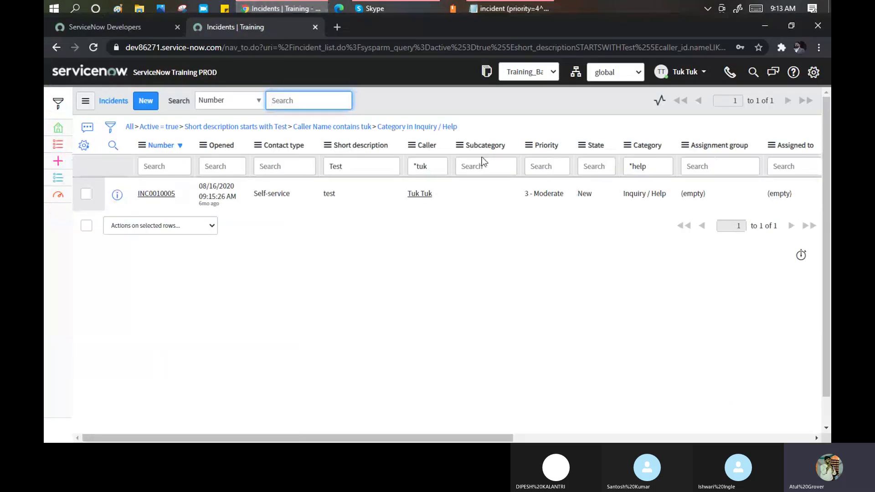
{"action": "left_click", "coordinate": [83, 145]}
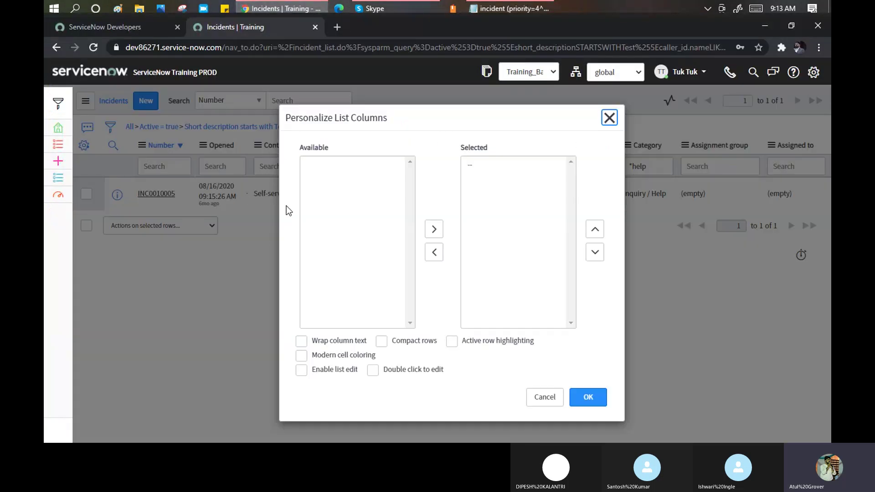
{"action": "left_click", "coordinate": [329, 208]}
{"action": "key", "text": "s"}
{"action": "key", "text": "s"}
{"action": "key", "text": "s"}
{"action": "key", "text": "s"}
{"action": "key", "text": "s"}
{"action": "key", "text": "s"}
{"action": "key", "text": "s"}
{"action": "key", "text": "s"}
{"action": "key", "text": "s"}
{"action": "key", "text": "s"}
{"action": "key", "text": "s"}
{"action": "key", "text": "s"}
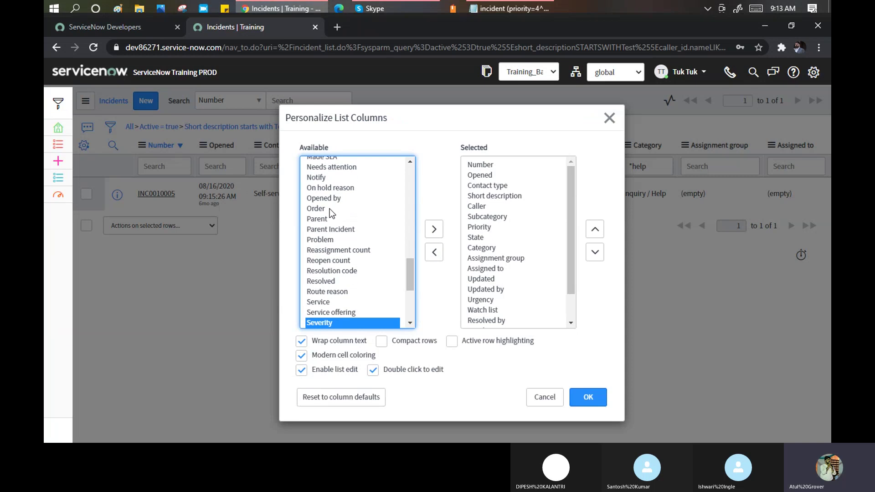
{"action": "key", "text": "s"}
{"action": "key", "text": "s"}
{"action": "key", "text": "s"}
{"action": "key", "text": "s"}
{"action": "key", "text": "s"}
{"action": "key", "text": "s"}
{"action": "key", "text": "s"}
{"action": "key", "text": "s"}
{"action": "key", "text": "s"}
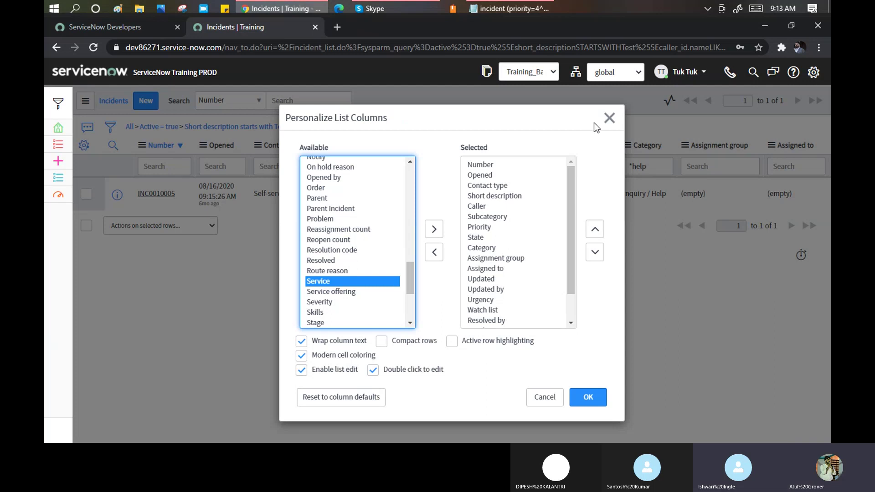
{"action": "left_click", "coordinate": [610, 118]}
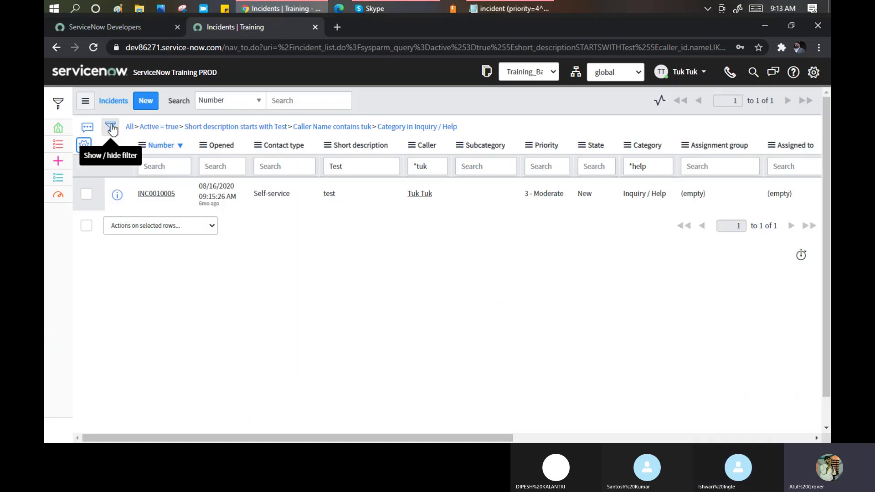
Remove the Short description, Caller Name and Category conditions from the filter.
{"action": "left_click", "coordinate": [111, 127]}
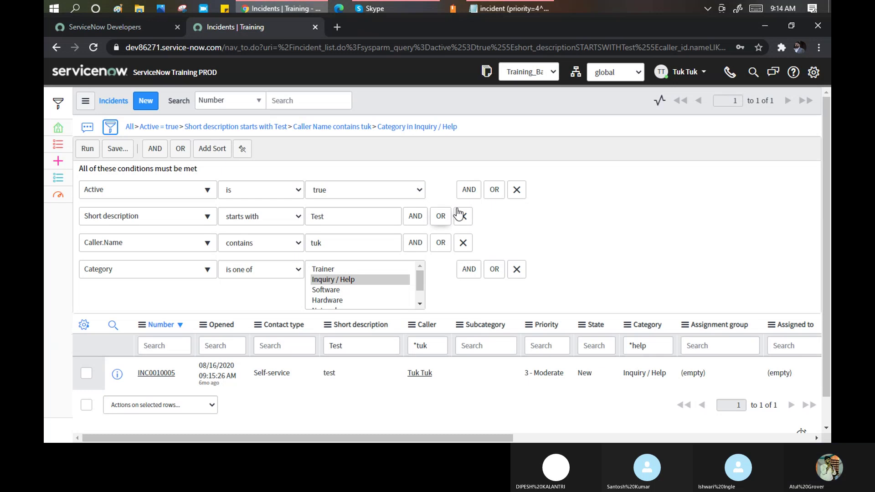
{"action": "left_click", "coordinate": [463, 216]}
{"action": "left_click", "coordinate": [463, 216]}
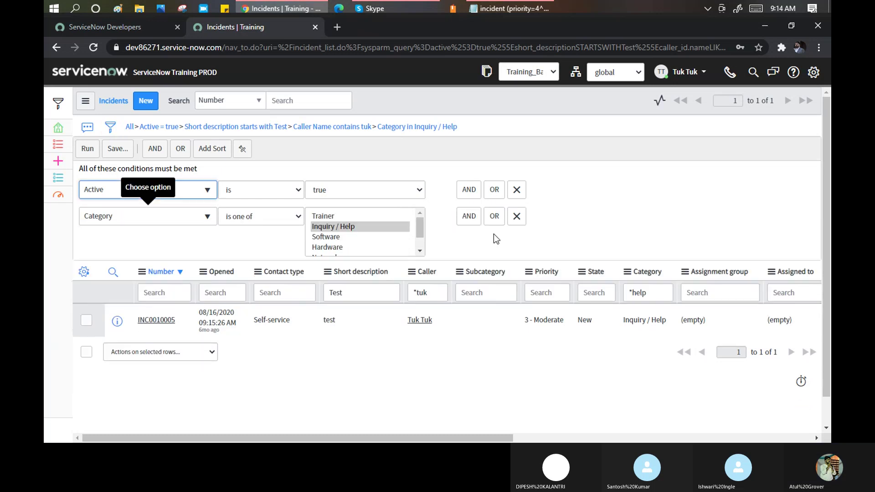
{"action": "left_click", "coordinate": [517, 215]}
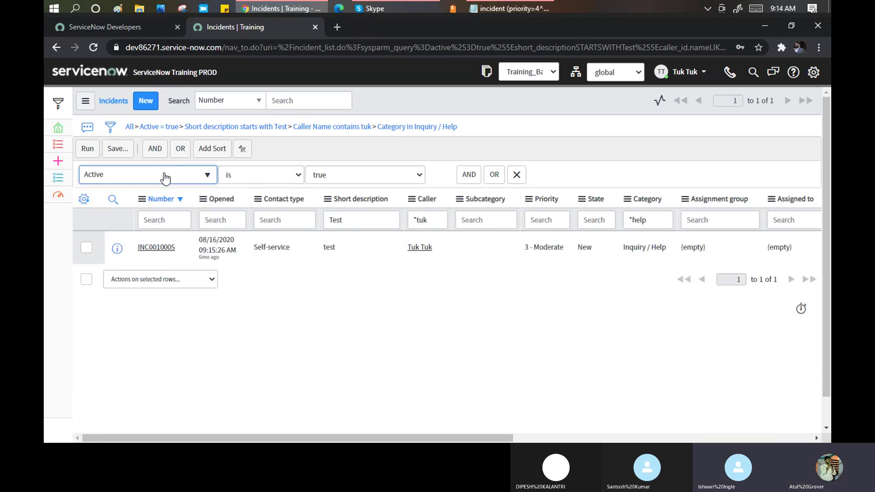
Change the remaining condition to Sys ID is the pasted ID and run it.
{"action": "left_click", "coordinate": [193, 175]}
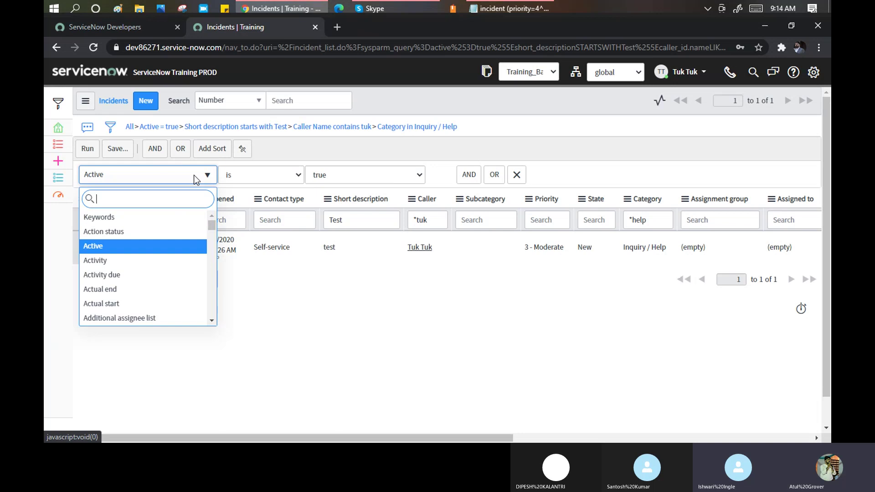
{"action": "type", "text": "sys"}
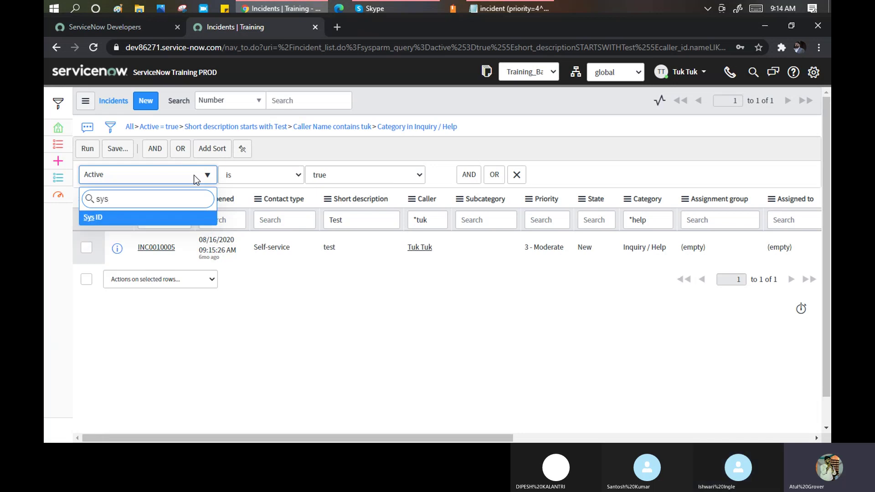
{"action": "key", "text": "Return"}
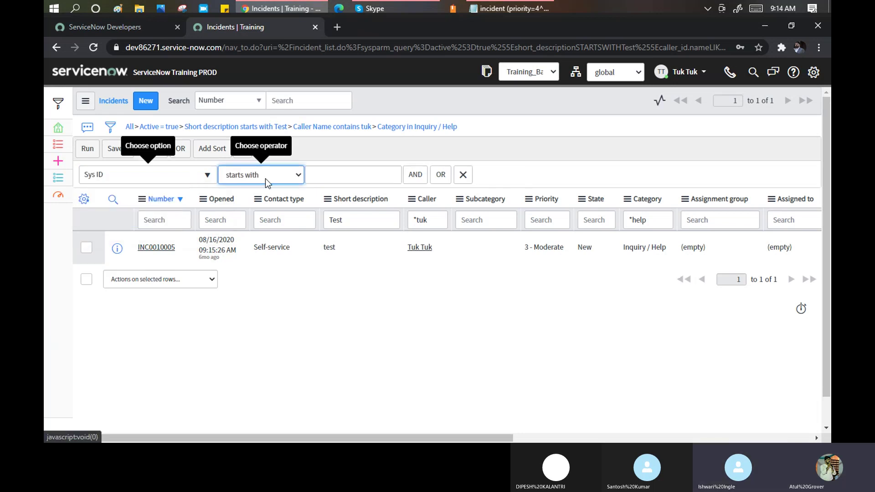
{"action": "left_click", "coordinate": [265, 179]}
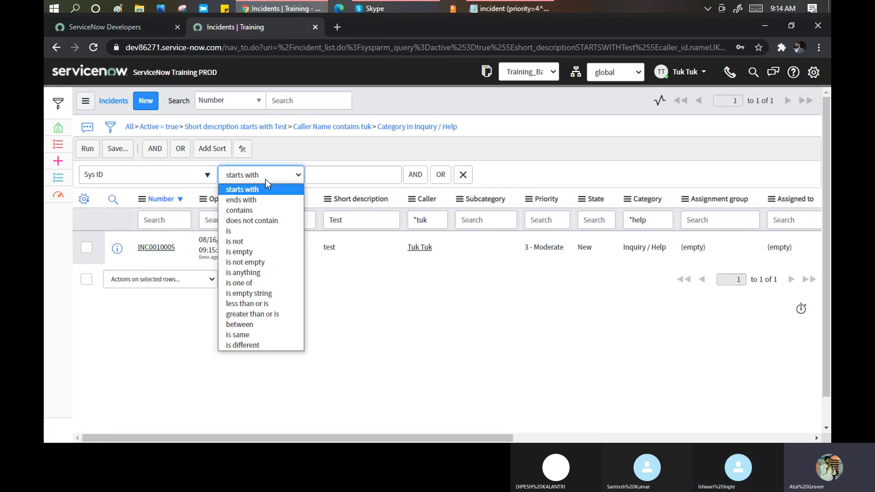
{"action": "left_click", "coordinate": [253, 230]}
{"action": "left_click", "coordinate": [331, 178]}
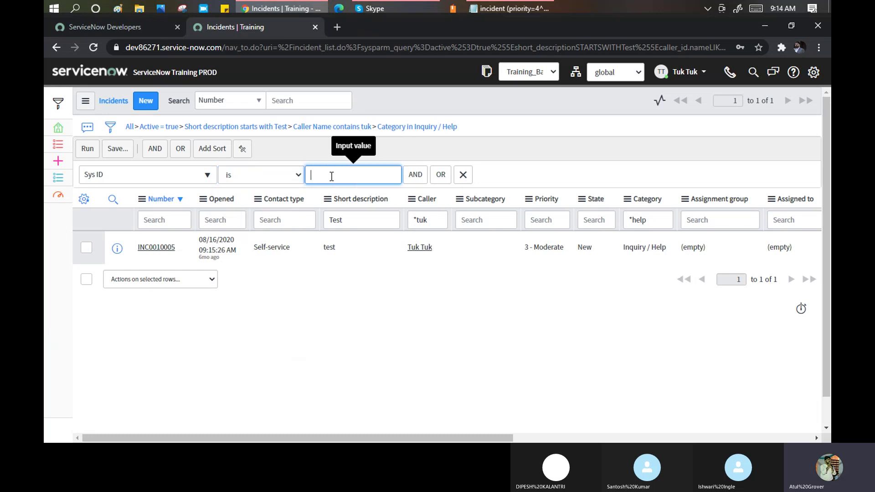
{"action": "key", "text": "ctrl+v"}
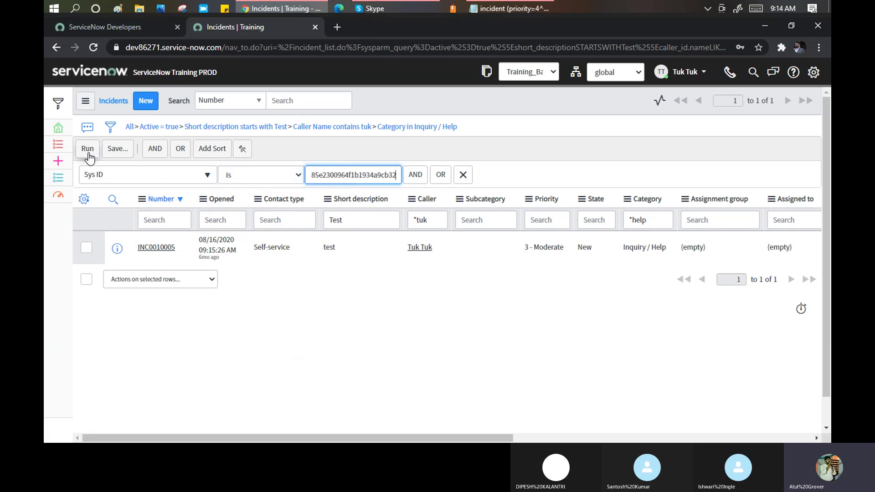
{"action": "left_click", "coordinate": [88, 152]}
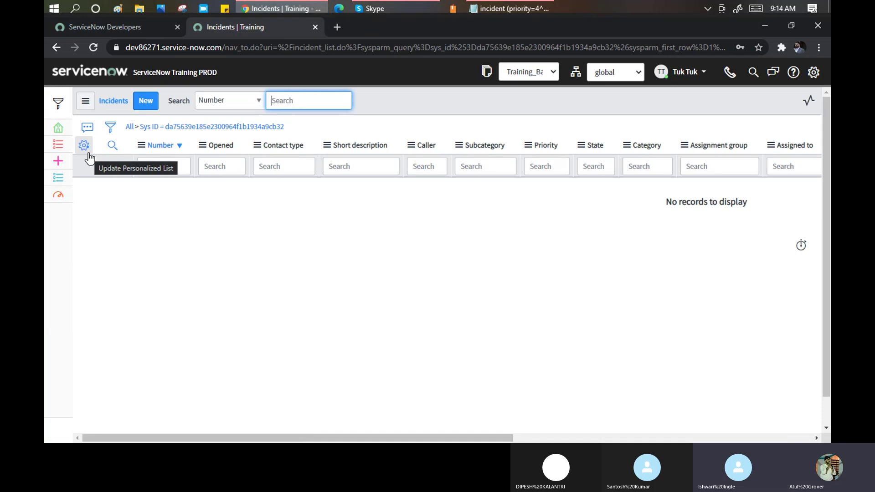
{"action": "left_click", "coordinate": [508, 6]}
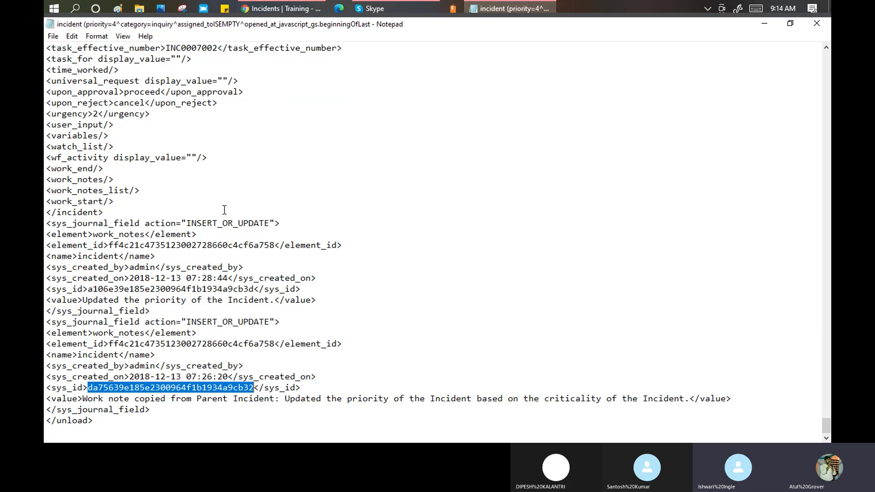
{"action": "scroll", "coordinate": [224, 209], "scroll_direction": "up", "scroll_amount": 8}
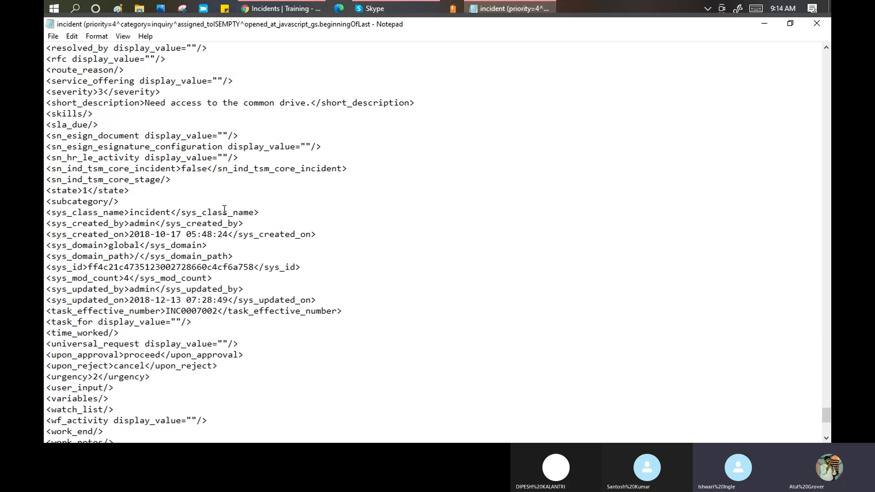
{"action": "scroll", "coordinate": [224, 210], "scroll_direction": "up", "scroll_amount": 12}
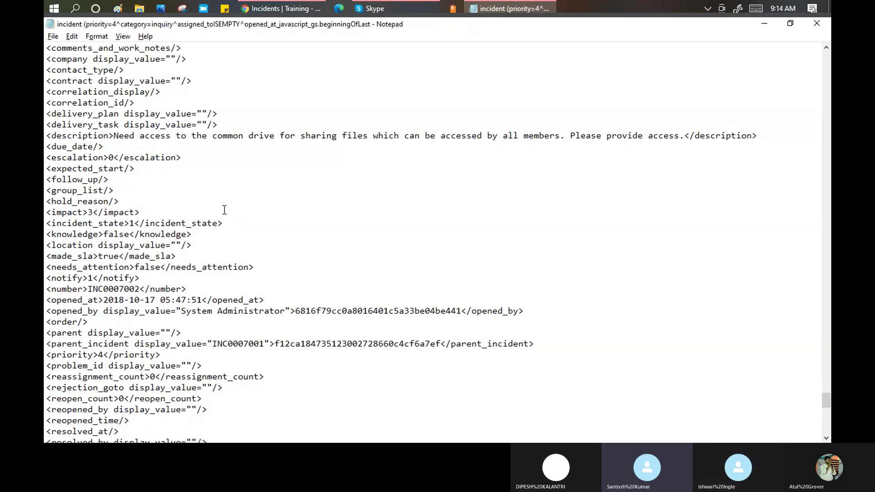
{"action": "key", "text": "alt+Tab"}
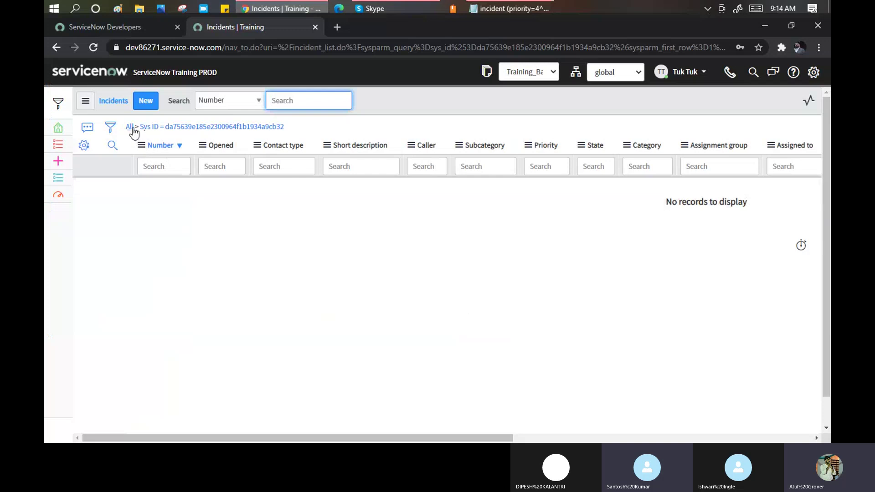
Reset to All, run a Sys ID starts-with filter on the pasted ID, then return to Notepad.
{"action": "left_click", "coordinate": [129, 128]}
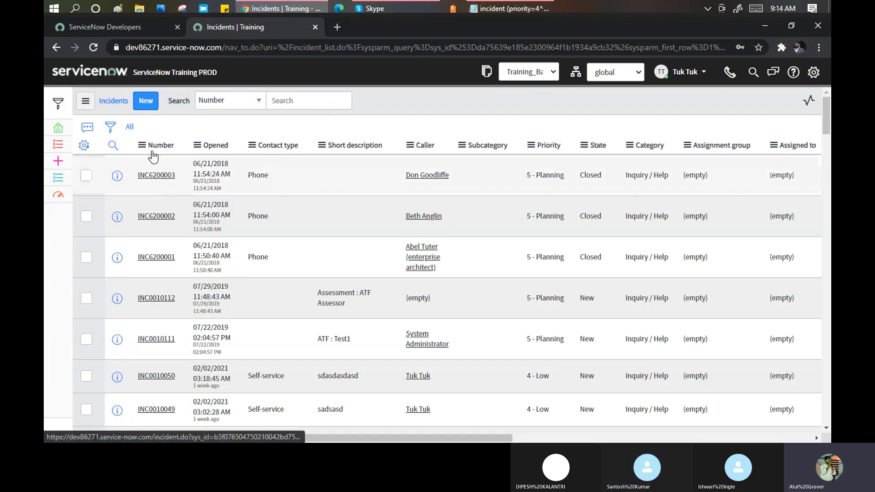
{"action": "left_click", "coordinate": [109, 128]}
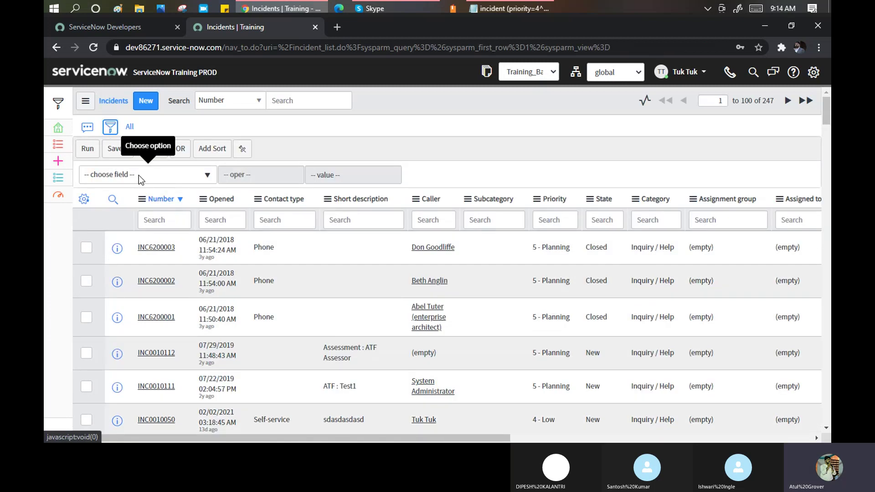
{"action": "left_click", "coordinate": [139, 175]}
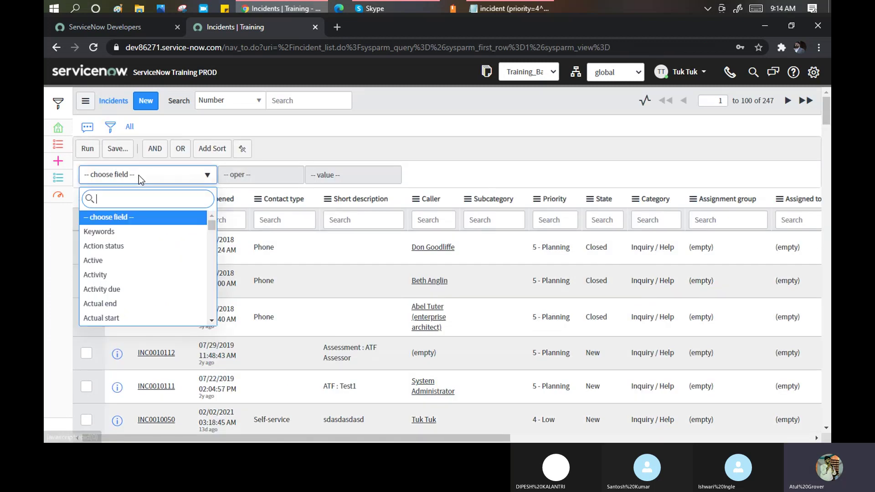
{"action": "type", "text": "sys"}
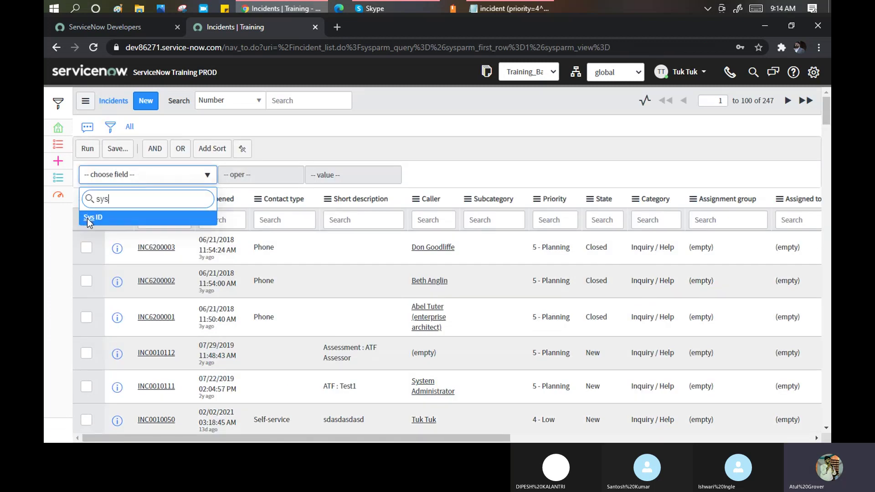
{"action": "left_click", "coordinate": [87, 218]}
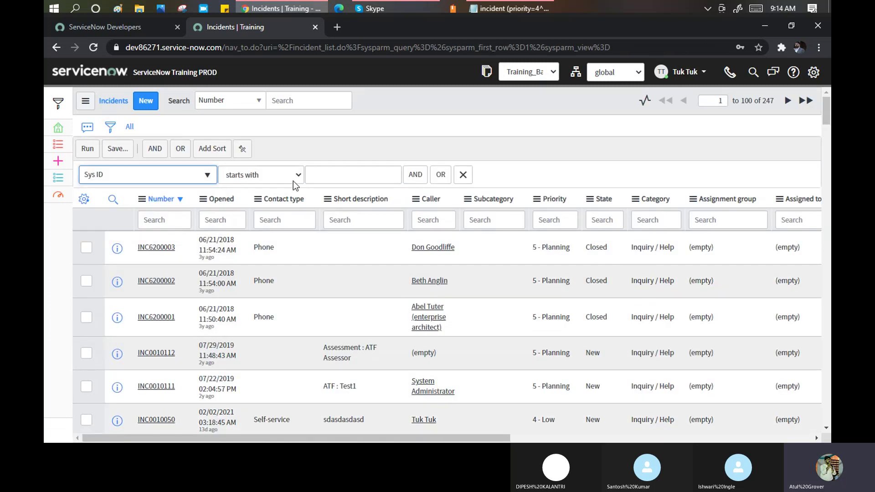
{"action": "left_click", "coordinate": [327, 179]}
{"action": "key", "text": "ctrl+v"}
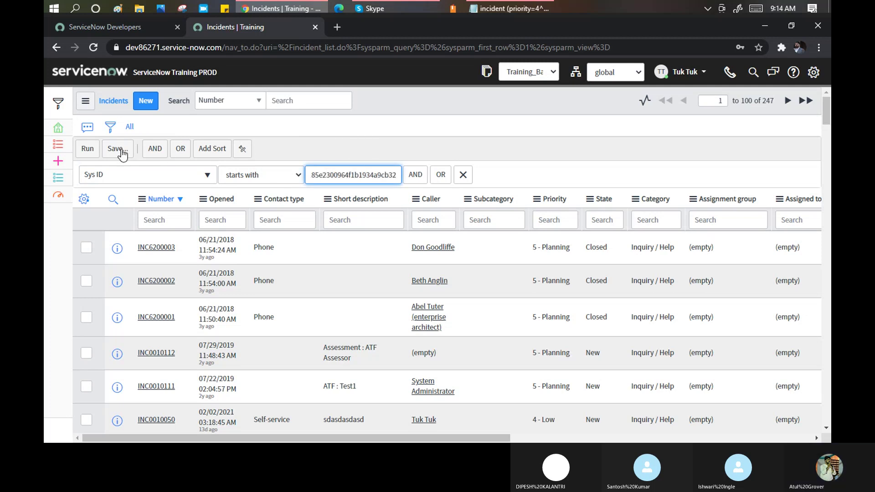
{"action": "left_click", "coordinate": [88, 148]}
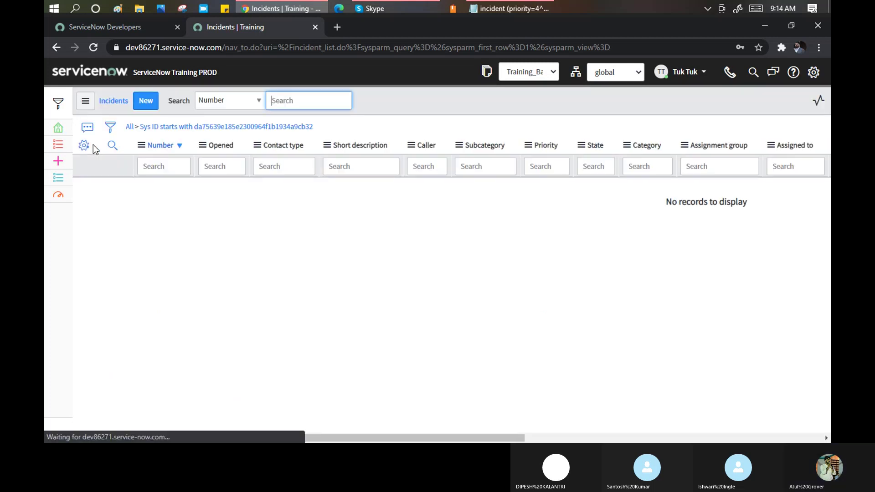
{"action": "key", "text": "alt+Tab"}
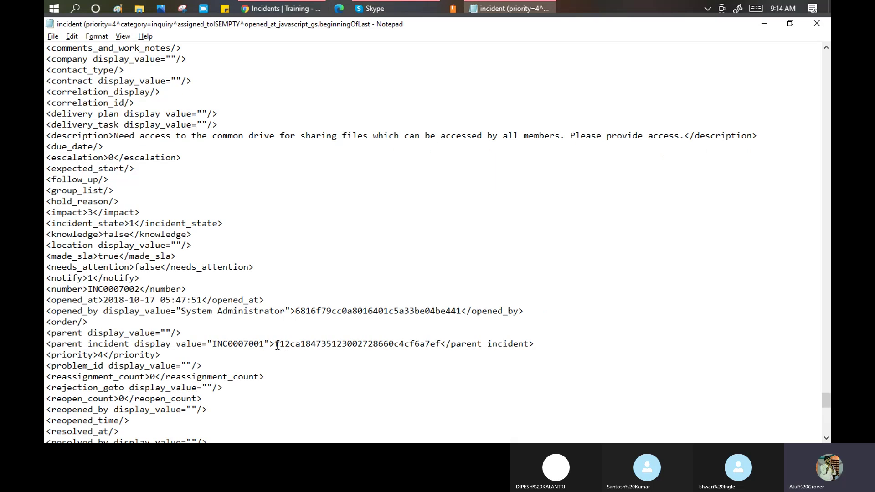
Copy the parent incident's sys_id from the exported XML in Notepad, then bring up the incident list's filter.
{"action": "left_click_drag", "start_coordinate": [276, 344], "coordinate": [441, 347]}
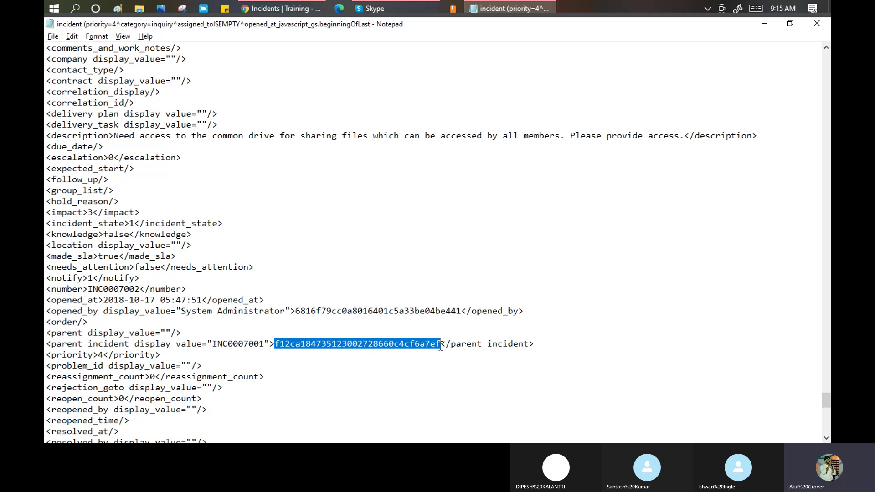
{"action": "key", "text": "alt+Tab"}
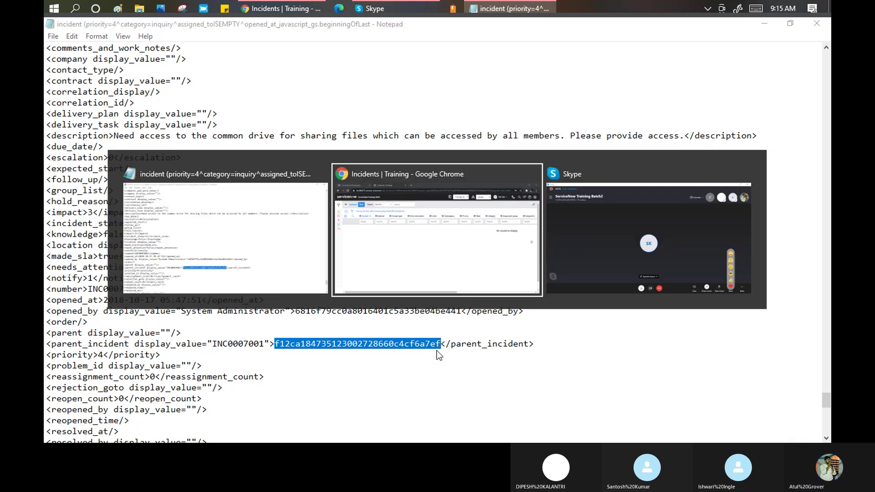
{"action": "left_click", "coordinate": [106, 129]}
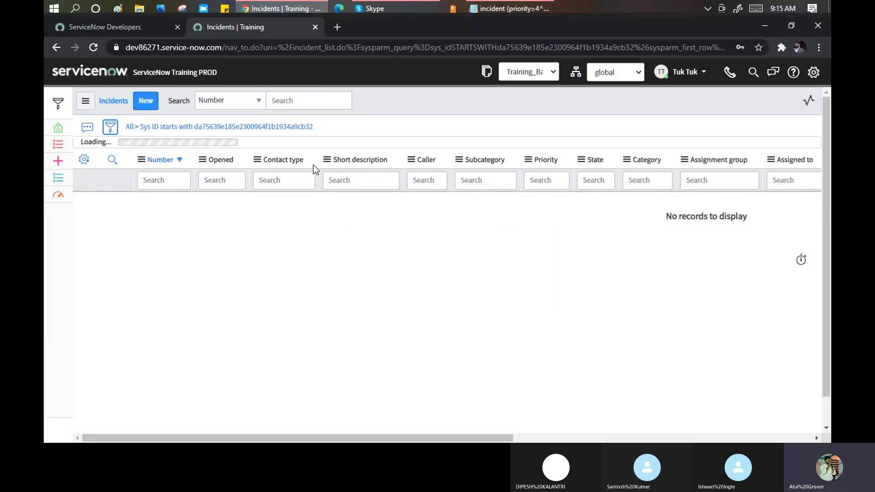
Replace the Sys ID filter value with the pasted parent sys_id and run it to show INC0007001.
{"action": "double_click", "coordinate": [345, 175]}
{"action": "key", "text": "ctrl+v"}
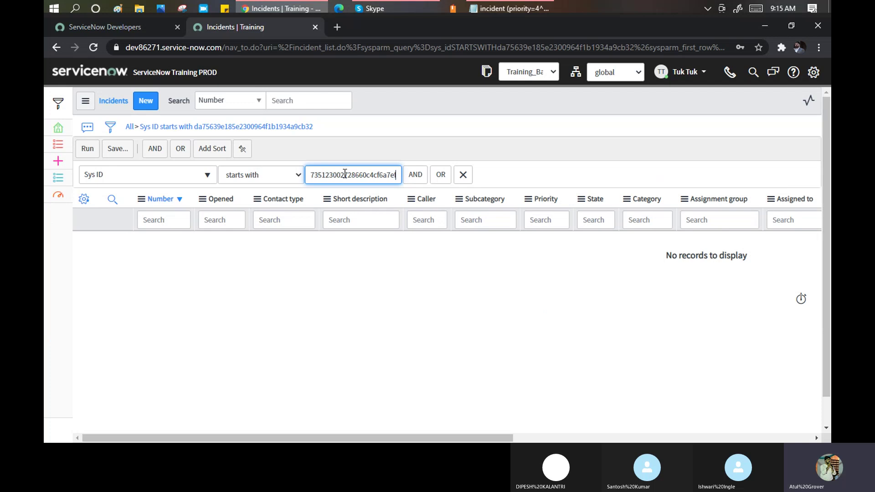
{"action": "left_click", "coordinate": [87, 150]}
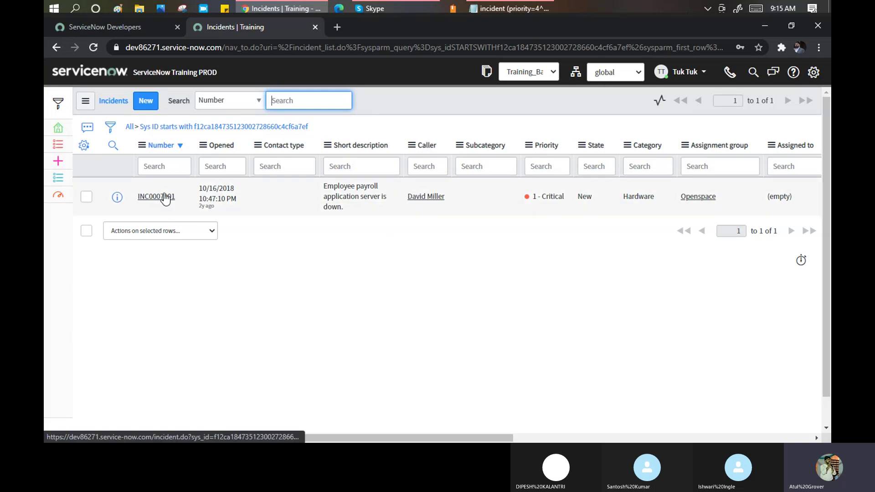
{"action": "right_click", "coordinate": [160, 148]}
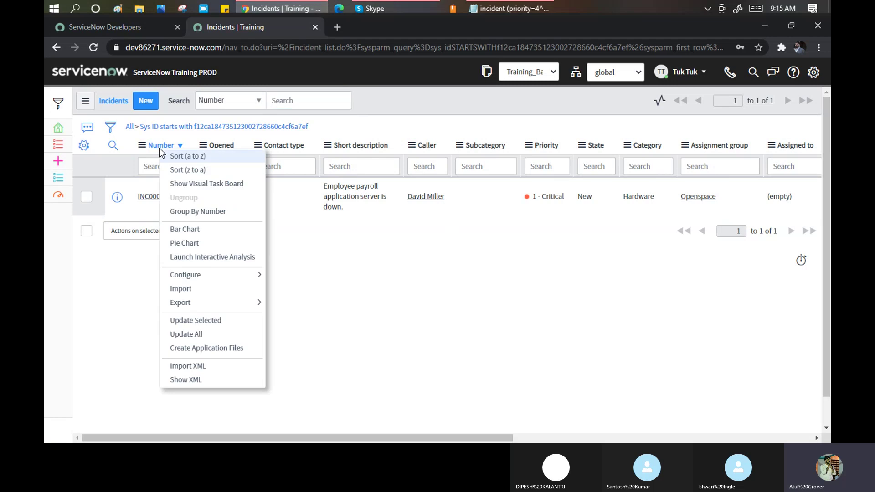
{"action": "left_click", "coordinate": [196, 381]}
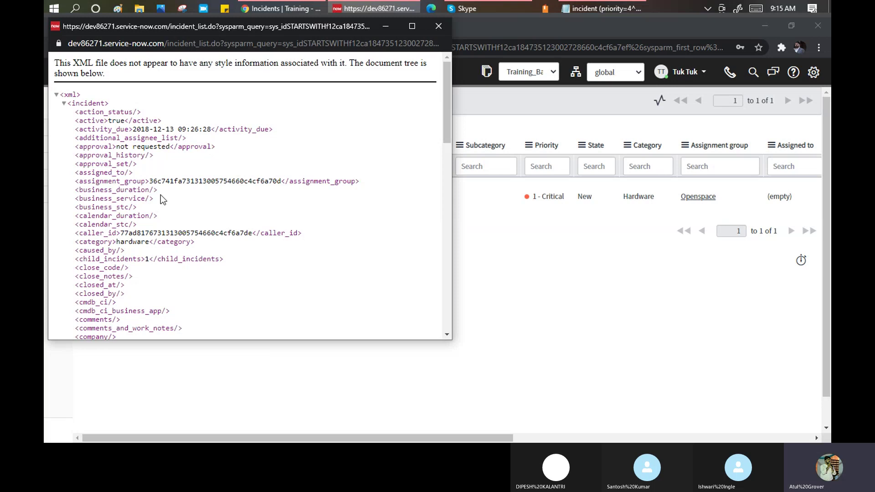
{"action": "scroll", "coordinate": [161, 199], "scroll_direction": "down", "scroll_amount": 3}
{"action": "key", "text": "ctrl+f"}
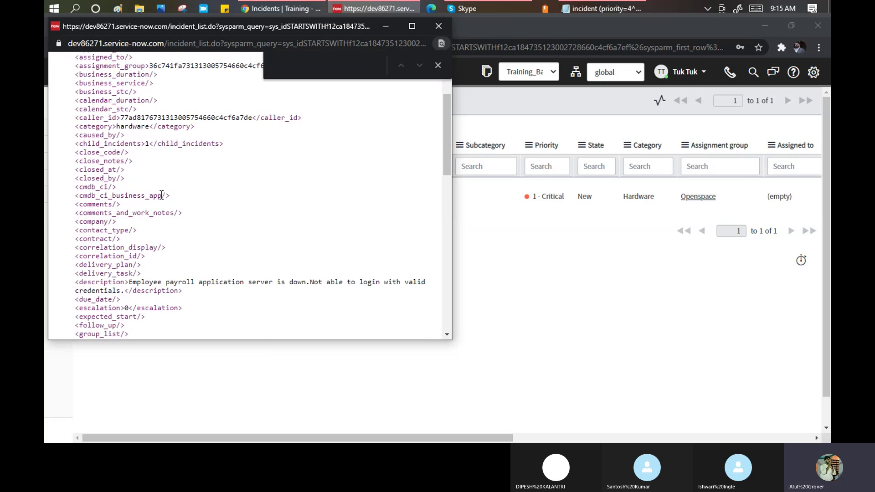
{"action": "type", "text": "sys"}
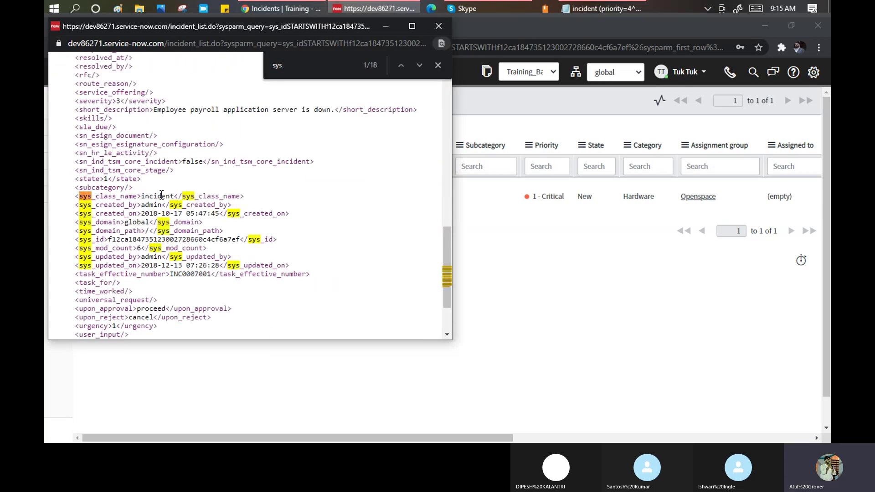
{"action": "type", "text": "_id"}
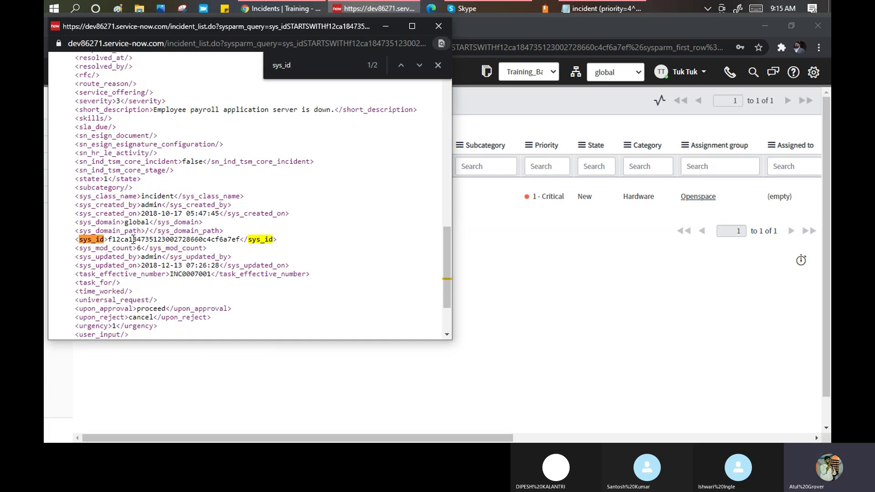
{"action": "left_click_drag", "start_coordinate": [133, 240], "coordinate": [236, 239]}
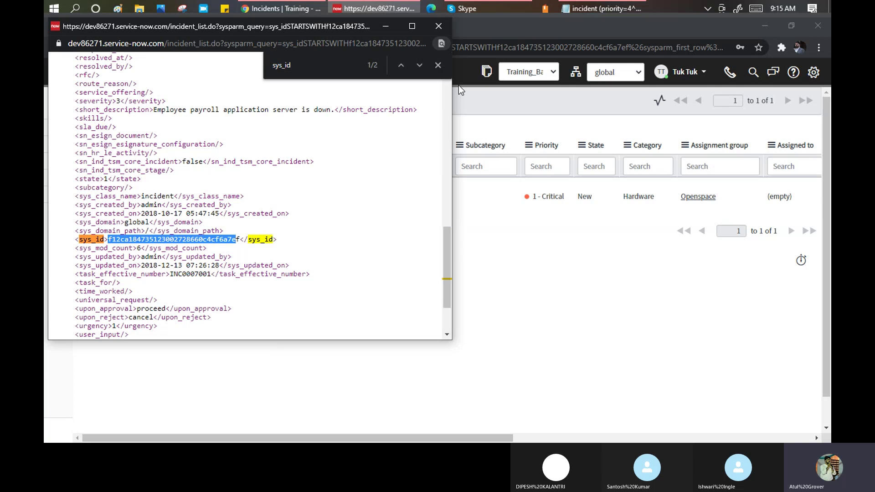
{"action": "left_click", "coordinate": [435, 28]}
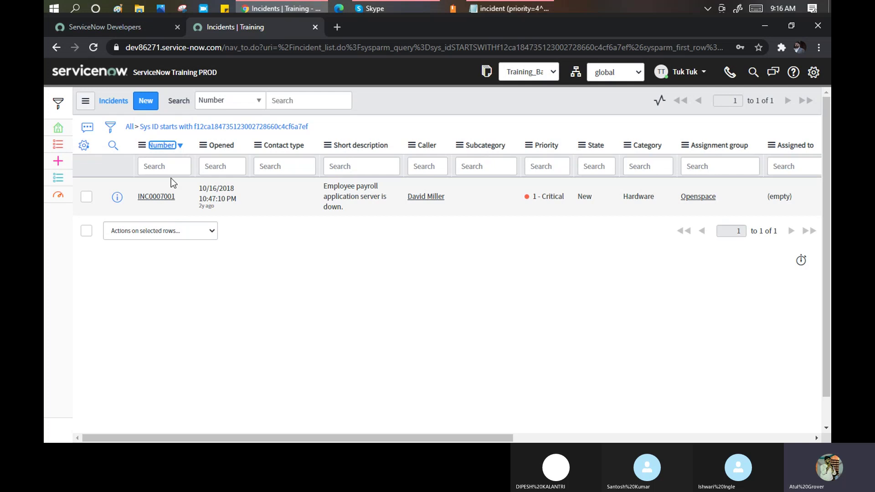
Switch the list search field from Number to Caller and search for 'tuk'.
{"action": "left_click", "coordinate": [169, 167]}
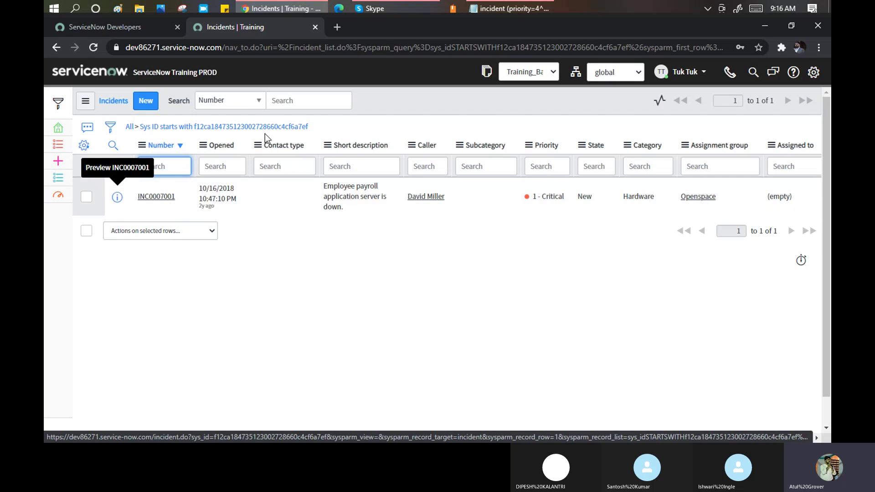
{"action": "left_click", "coordinate": [261, 104]}
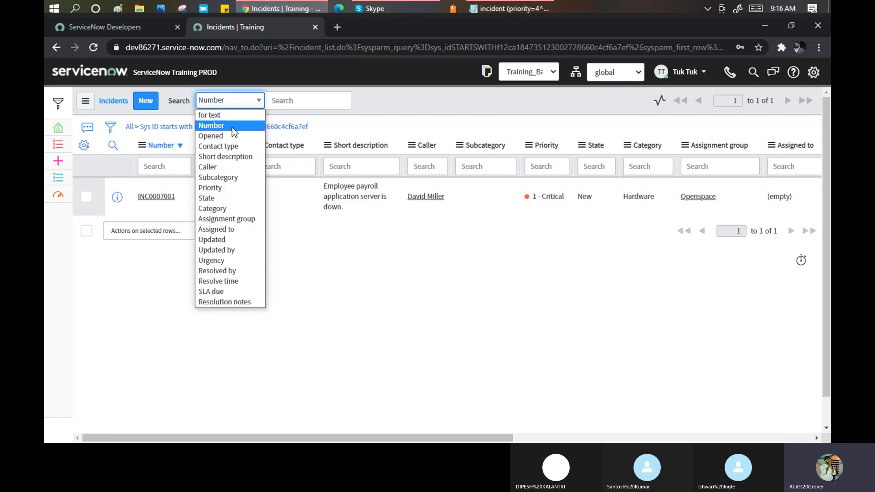
{"action": "left_click", "coordinate": [215, 165]}
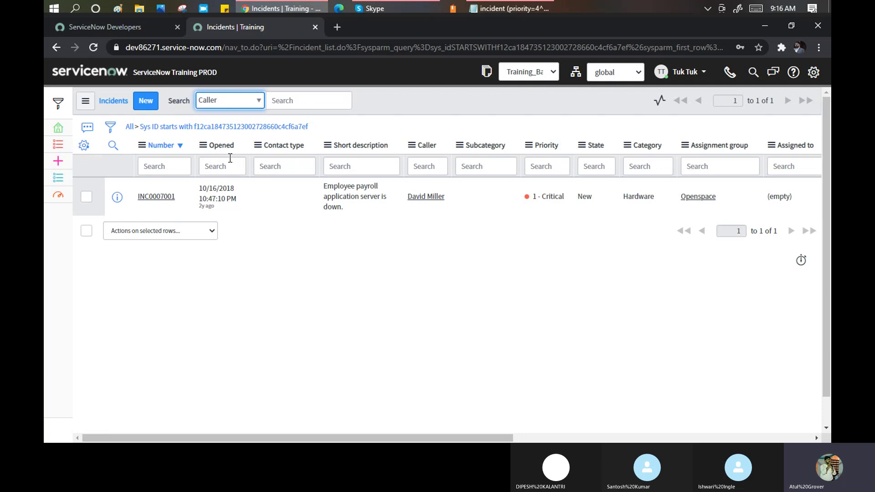
{"action": "left_click", "coordinate": [283, 102]}
{"action": "type", "text": "tuk"}
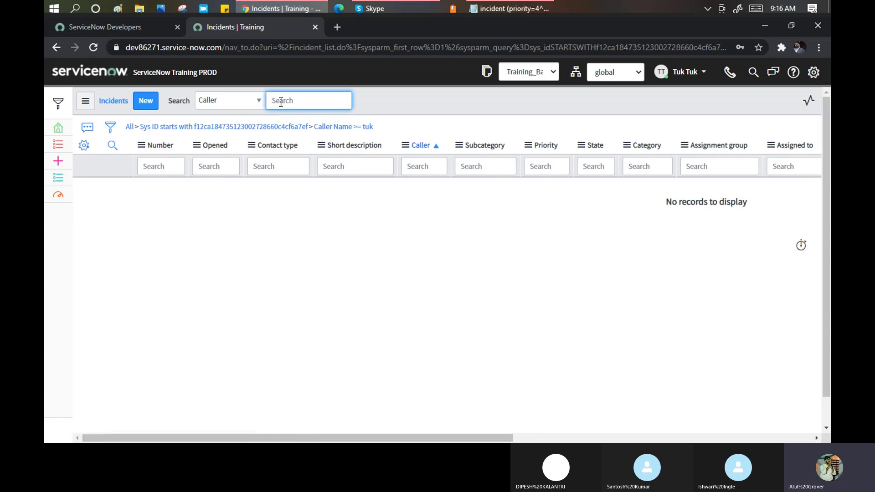
Remove the Sys ID breadcrumb condition and search callers for 'David'.
{"action": "left_click", "coordinate": [137, 129]}
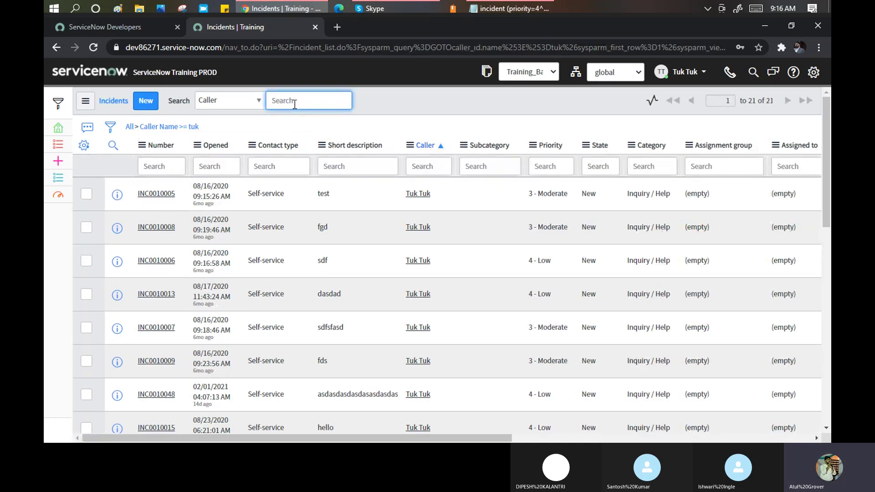
{"action": "type", "text": "David"}
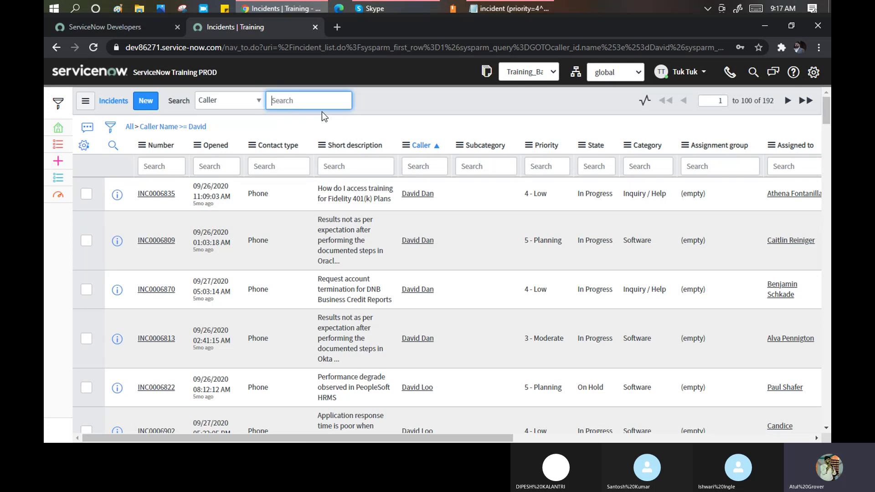
{"action": "left_click", "coordinate": [260, 99]}
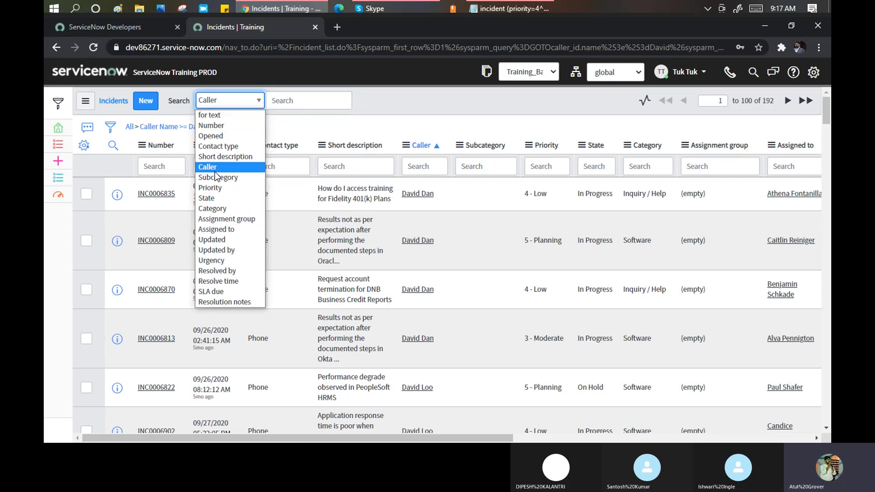
Search incidents by Number, first for 6835, then for 7001.
{"action": "left_click", "coordinate": [215, 177]}
{"action": "left_click", "coordinate": [260, 100]}
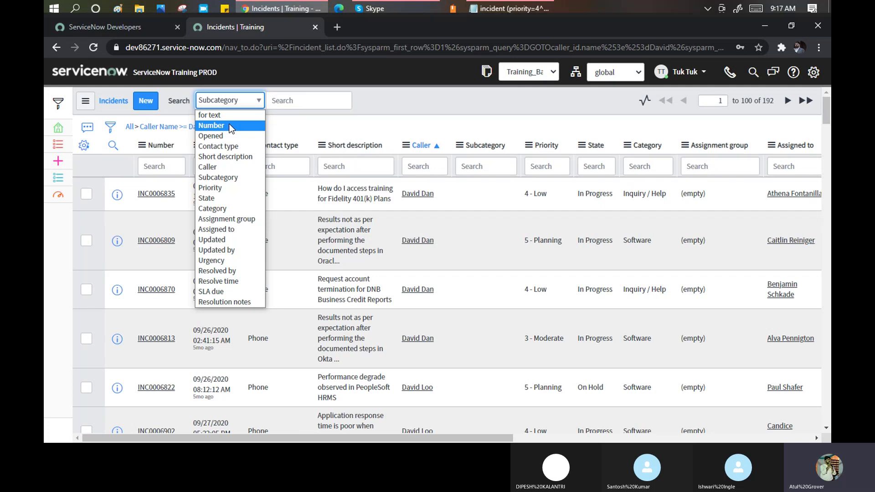
{"action": "left_click", "coordinate": [230, 128]}
{"action": "left_click", "coordinate": [299, 101]}
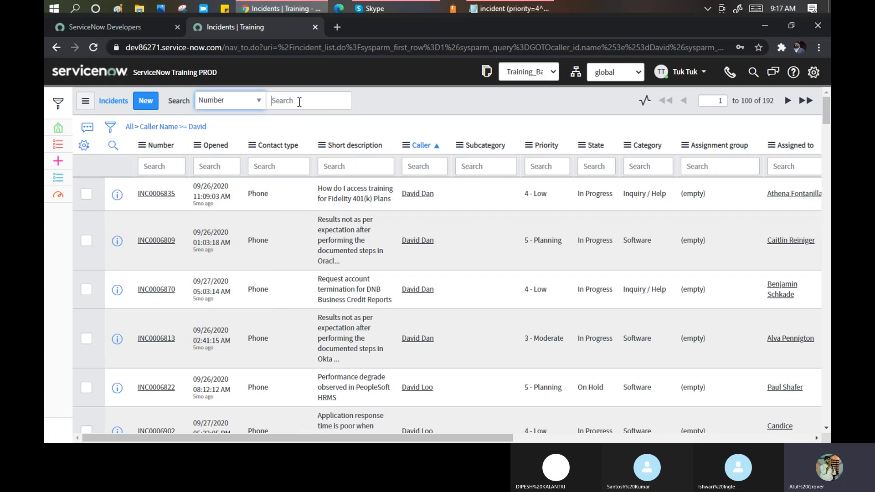
{"action": "type", "text": "68"}
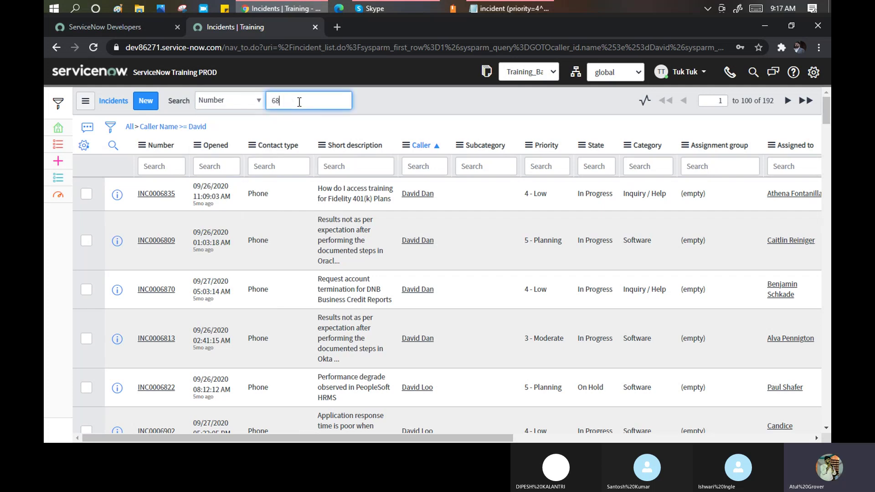
{"action": "type", "text": "35"}
{"action": "key", "text": "Return"}
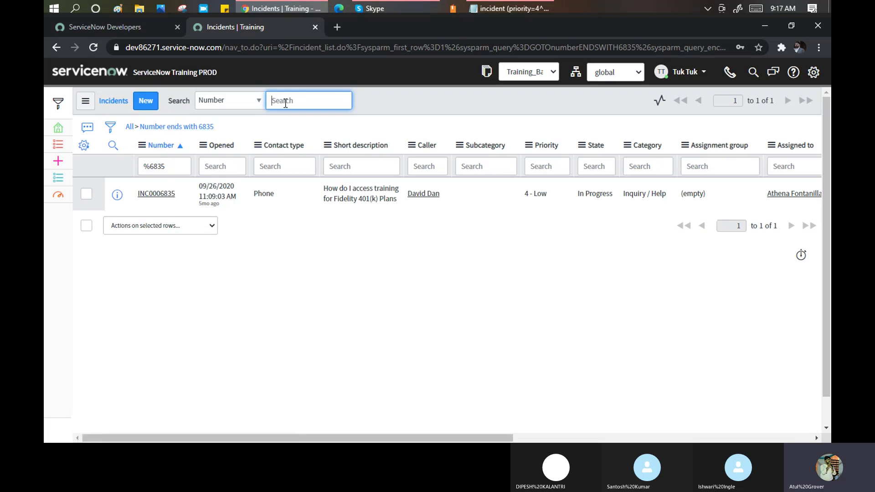
{"action": "type", "text": "7001"}
{"action": "key", "text": "Return"}
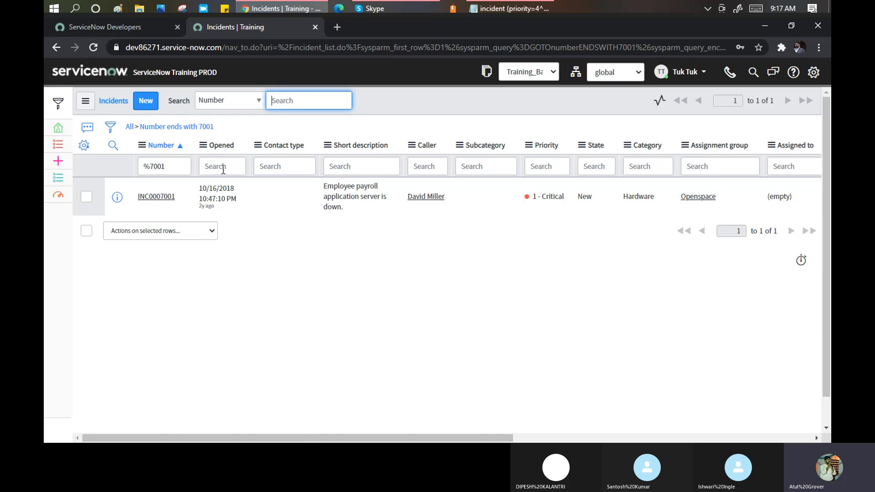
Select the %7001 filter text in the Number column search.
{"action": "left_click_drag", "start_coordinate": [169, 167], "coordinate": [127, 166]}
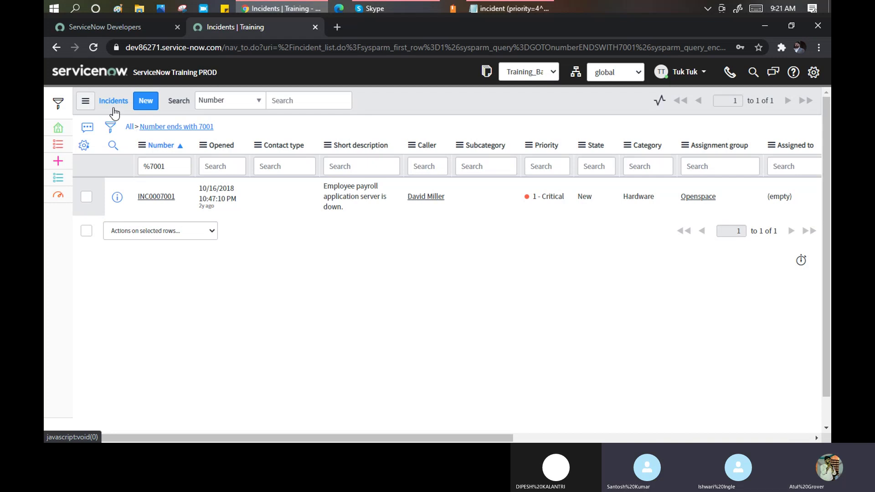
{"action": "left_click", "coordinate": [86, 101]}
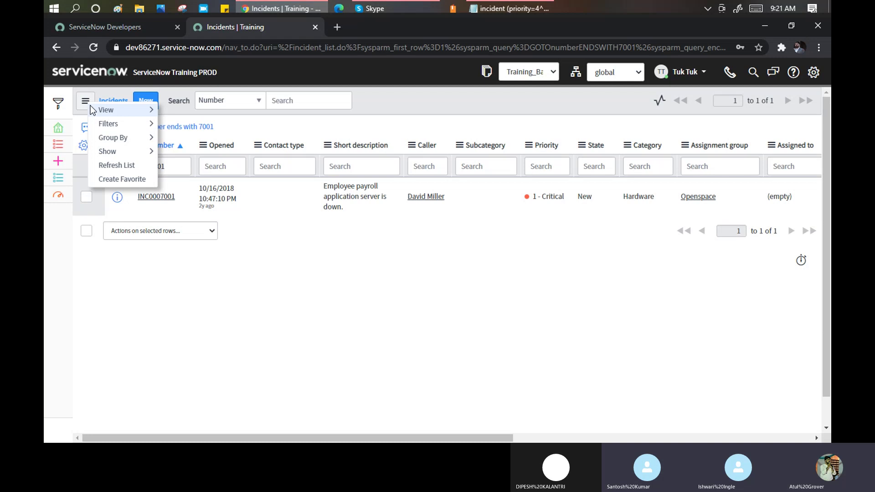
{"action": "mouse_move", "coordinate": [119, 138]}
{"action": "key", "text": "Escape"}
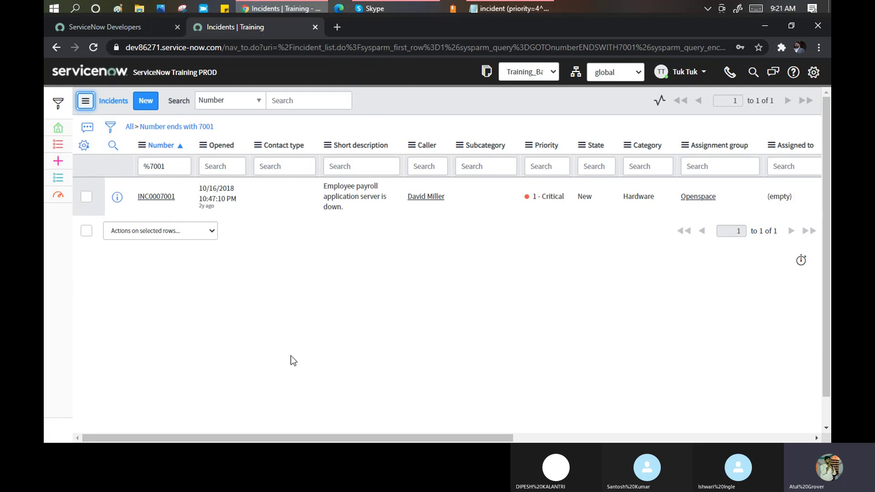
{"action": "left_click", "coordinate": [153, 197]}
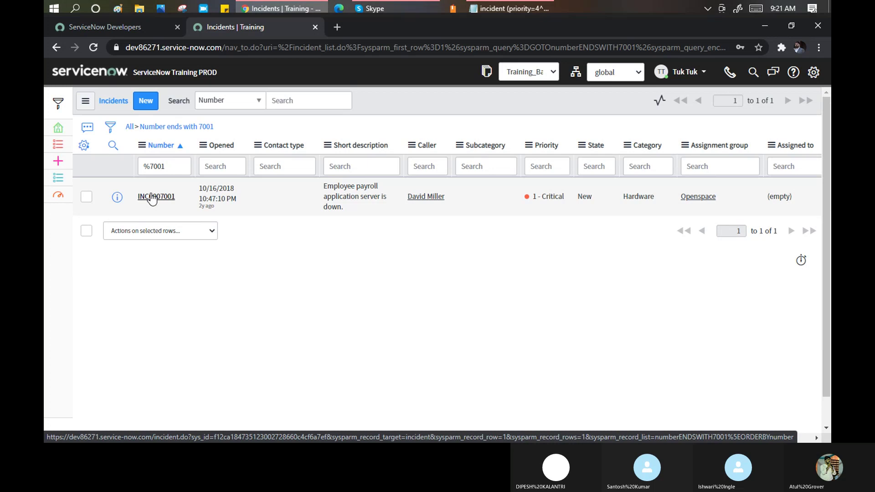
Open incident INC0007001 from the list, then go back to the incident list.
{"action": "left_click", "coordinate": [153, 197]}
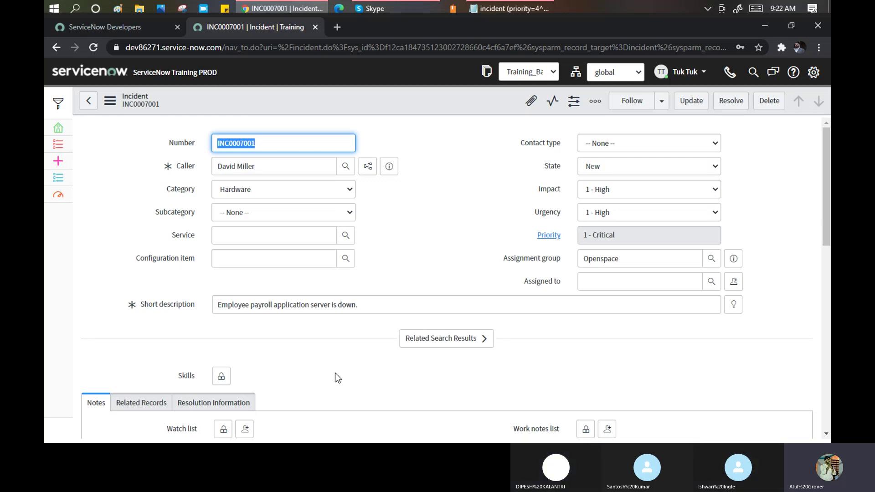
{"action": "left_click", "coordinate": [57, 197]}
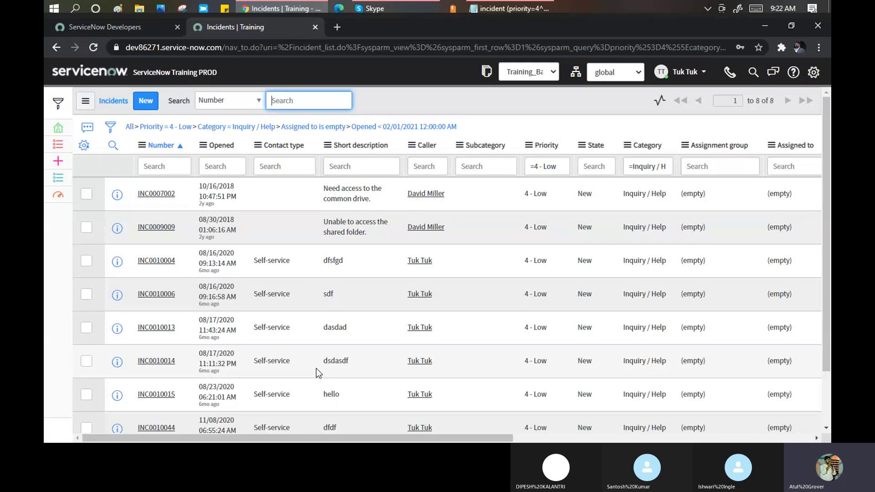
Open incident INC0007002 and its form's additional actions menu.
{"action": "left_click", "coordinate": [149, 195]}
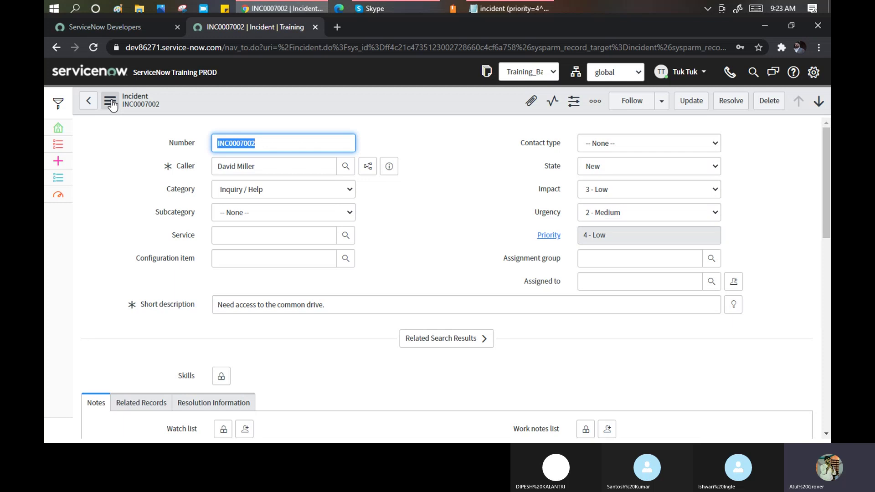
{"action": "left_click", "coordinate": [110, 102]}
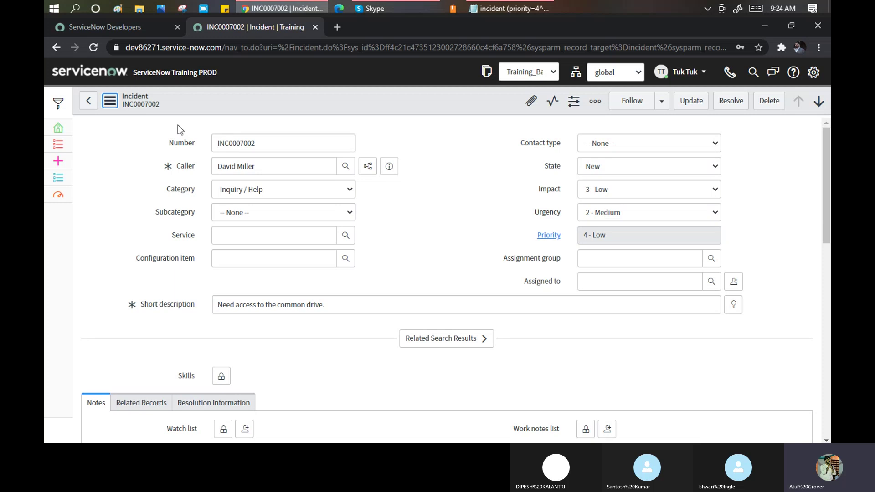
Open the additional actions menu on the INC0007002 form header.
{"action": "left_click", "coordinate": [109, 102]}
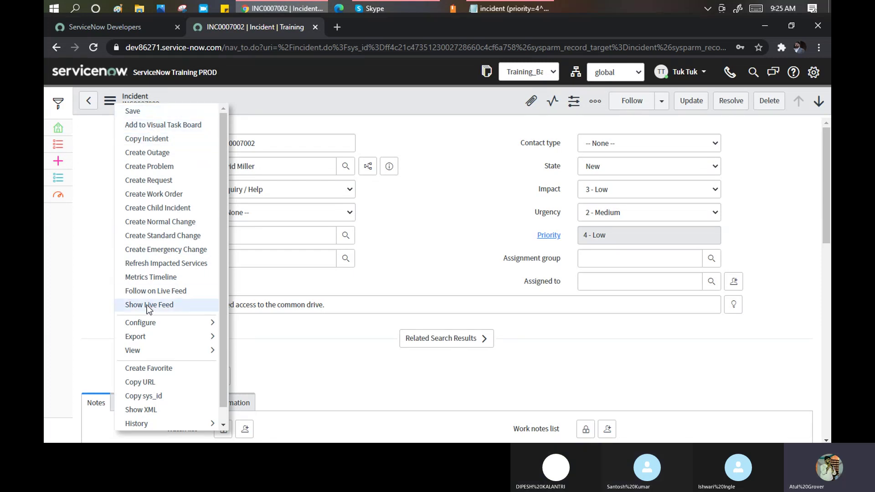
Browse the header menu's Configure options (Form Design, Form Layout), then close the menu.
{"action": "left_click", "coordinate": [109, 102]}
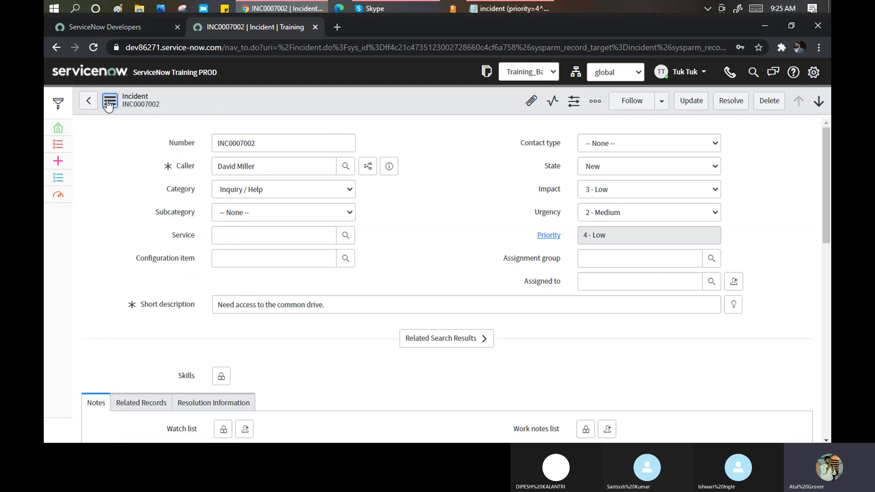
{"action": "left_click", "coordinate": [108, 104]}
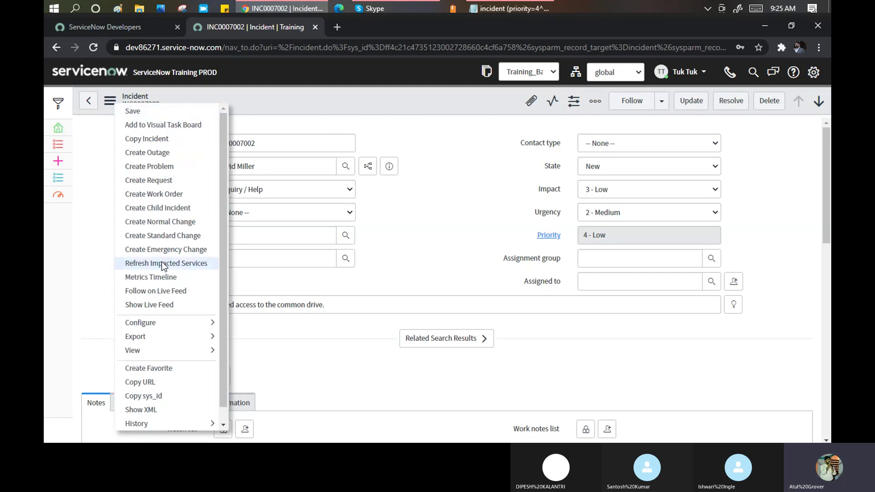
{"action": "left_click", "coordinate": [289, 108]}
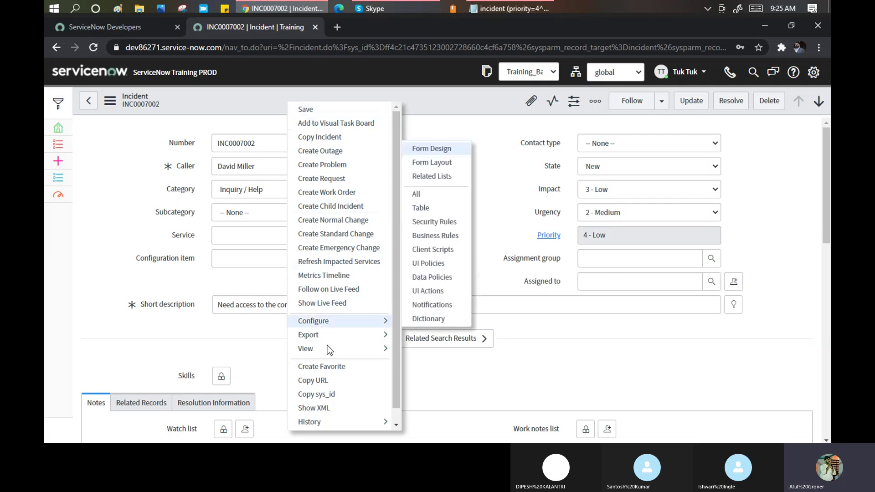
{"action": "left_click", "coordinate": [258, 100]}
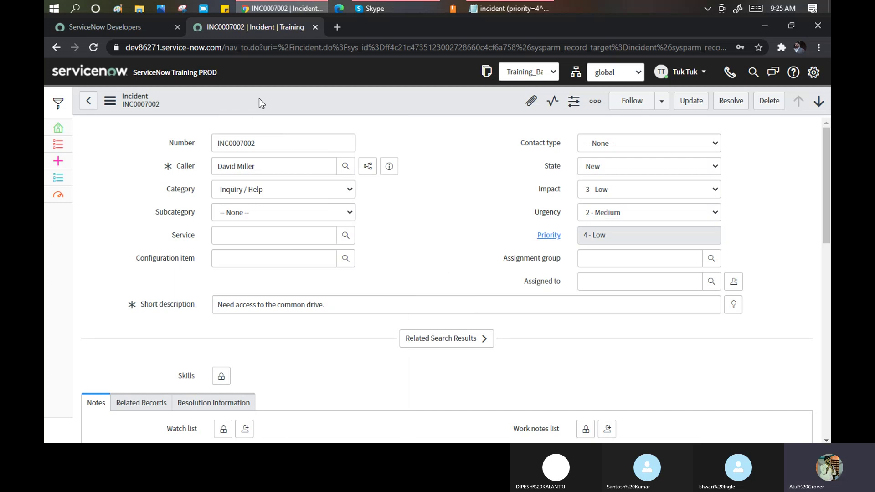
{"action": "right_click", "coordinate": [259, 100]}
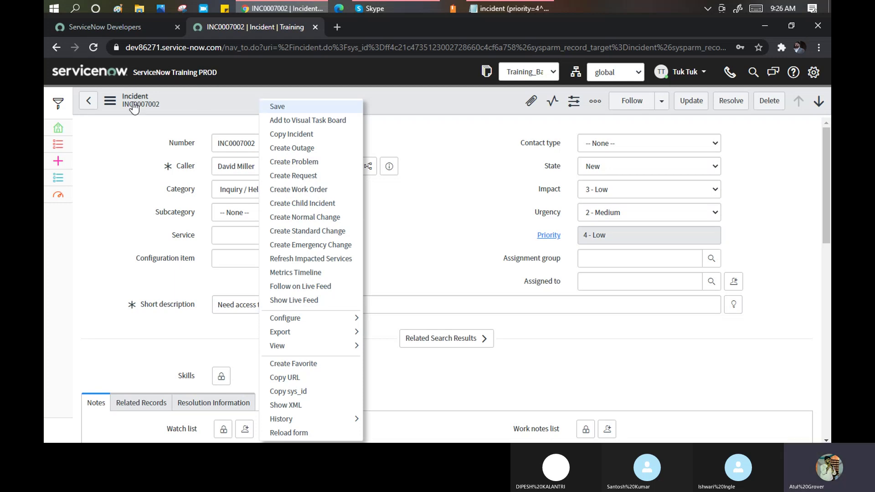
{"action": "left_click", "coordinate": [109, 101]}
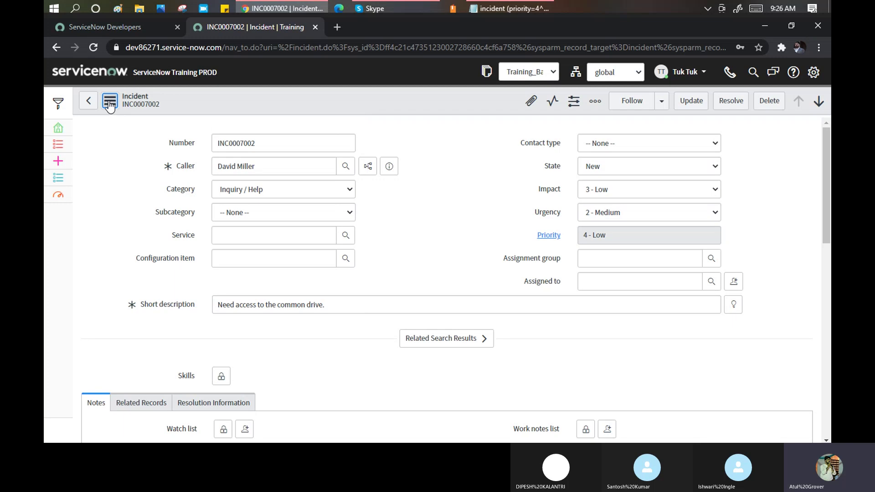
{"action": "left_click", "coordinate": [110, 101]}
{"action": "right_click", "coordinate": [243, 97]}
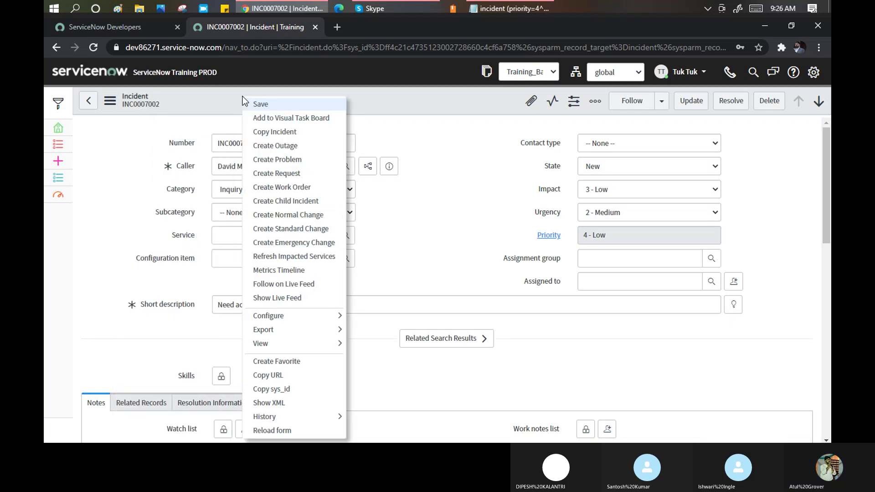
{"action": "left_click", "coordinate": [223, 91]}
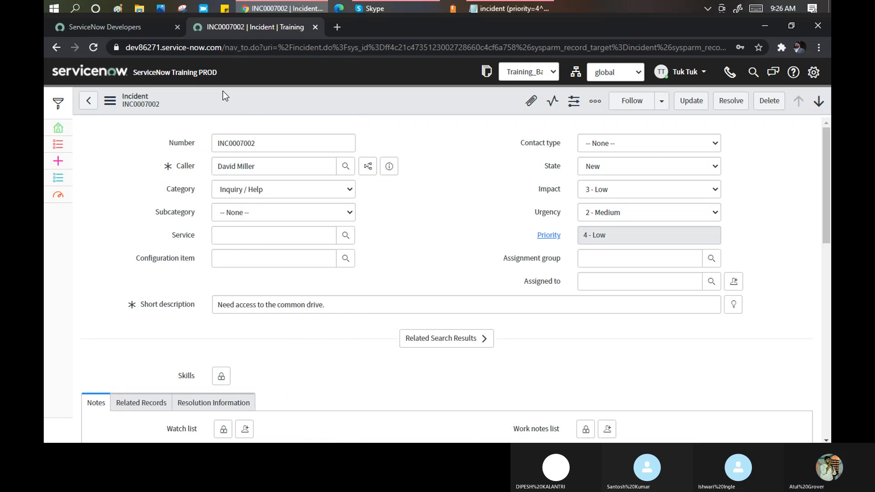
{"action": "right_click", "coordinate": [239, 99]}
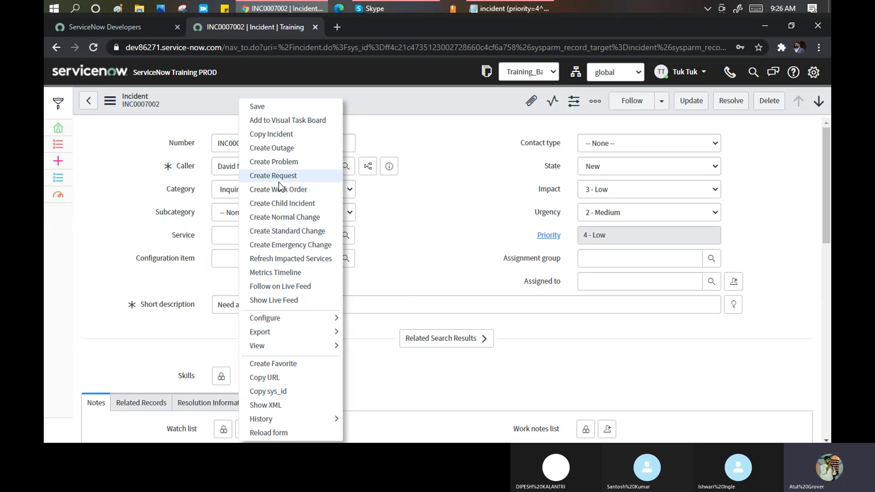
{"action": "left_click", "coordinate": [435, 142]}
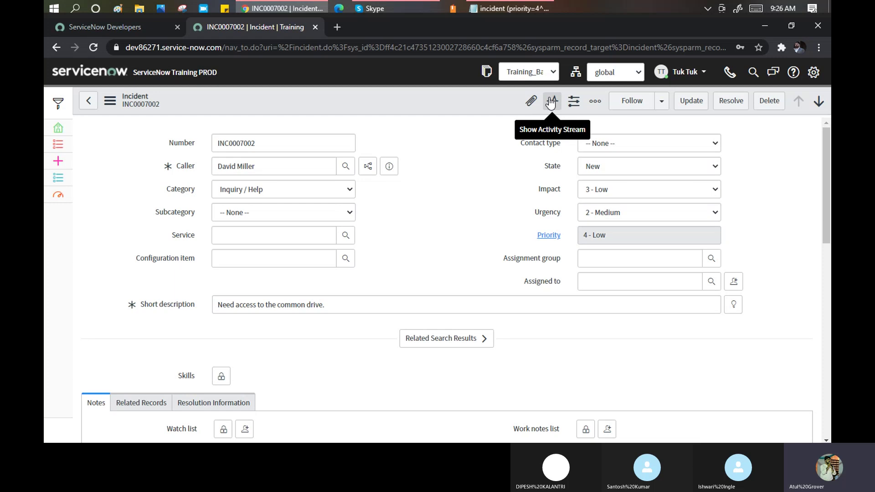
{"action": "left_click", "coordinate": [551, 103]}
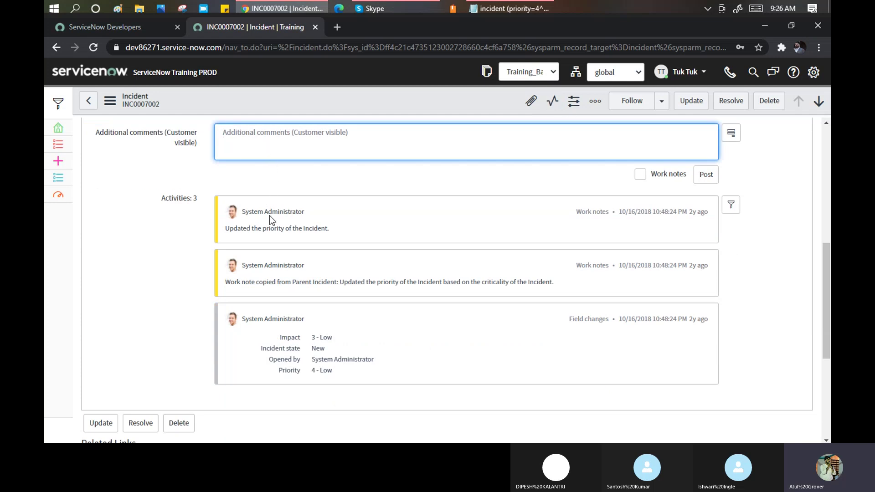
{"action": "left_click_drag", "start_coordinate": [199, 199], "coordinate": [157, 202]}
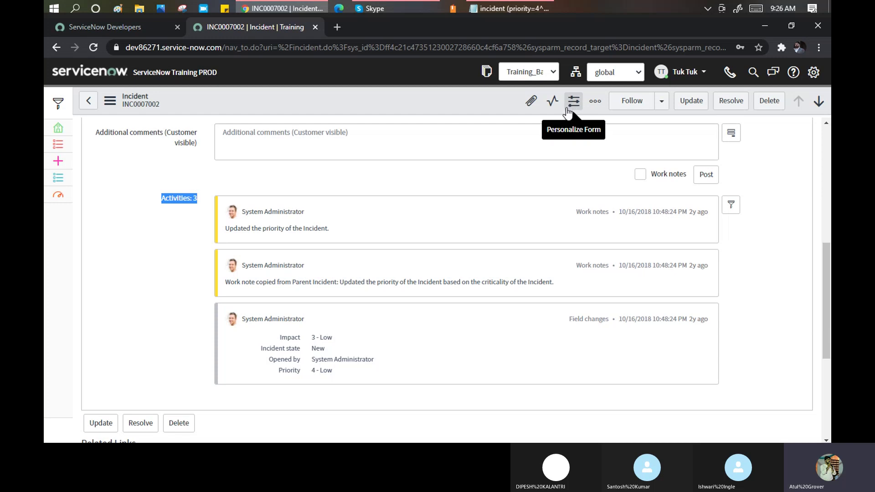
{"action": "scroll", "coordinate": [823, 139], "scroll_direction": "up", "scroll_amount": 6}
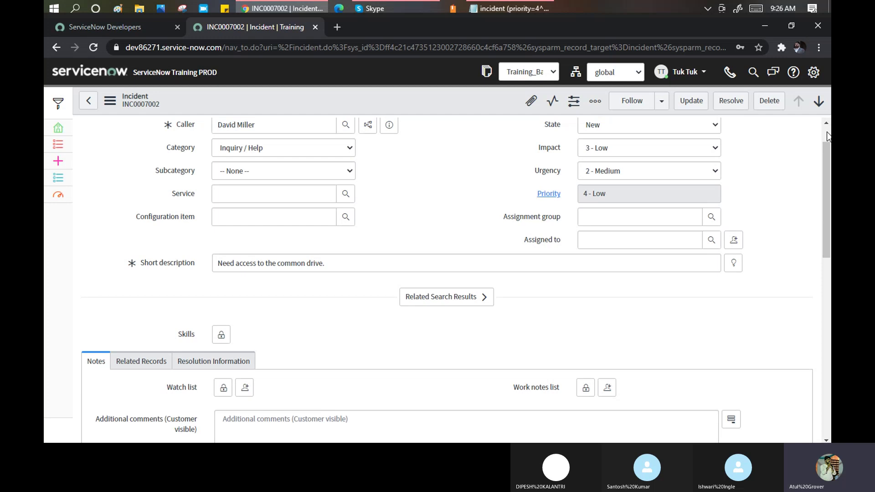
{"action": "scroll", "coordinate": [717, 180], "scroll_direction": "up", "scroll_amount": 1}
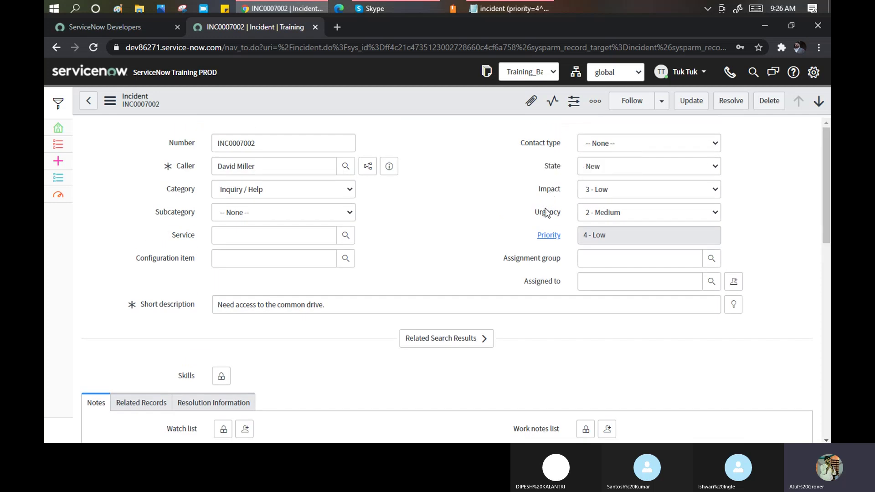
In Personalize Form, uncheck the Urgency and Skills fields.
{"action": "left_click", "coordinate": [571, 103]}
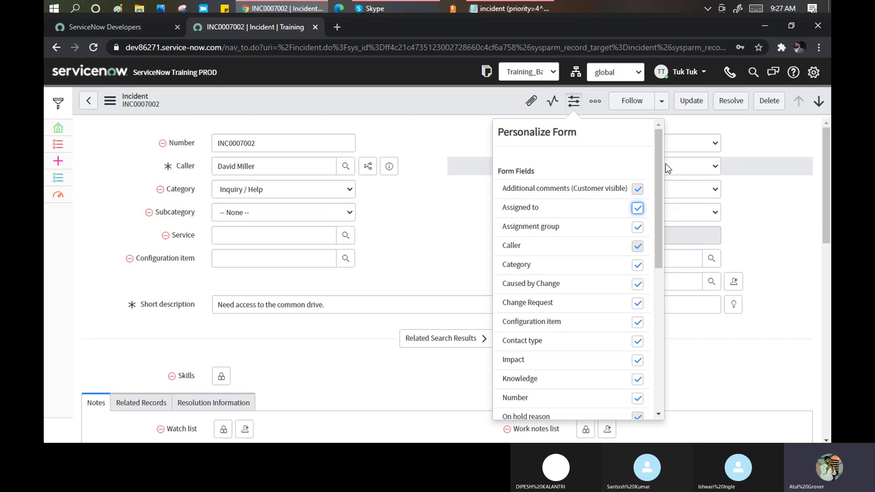
{"action": "left_click_drag", "start_coordinate": [661, 164], "coordinate": [661, 244]}
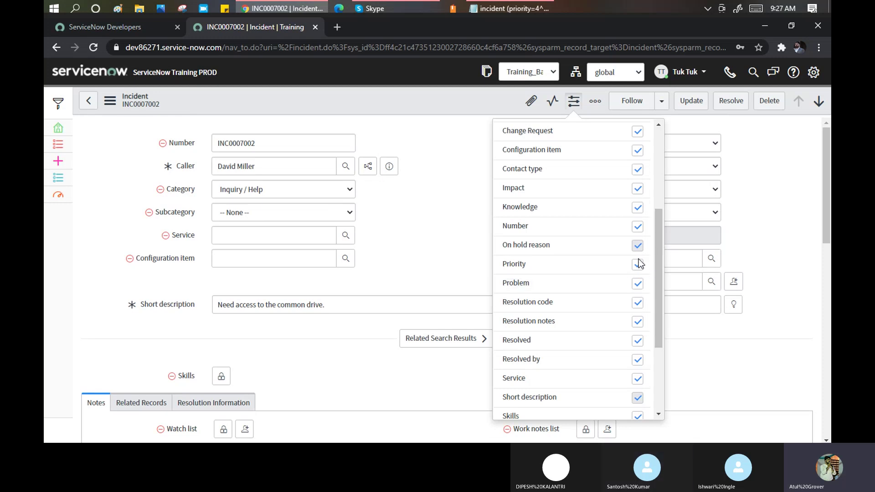
{"action": "scroll", "coordinate": [642, 263], "scroll_direction": "down", "scroll_amount": 3}
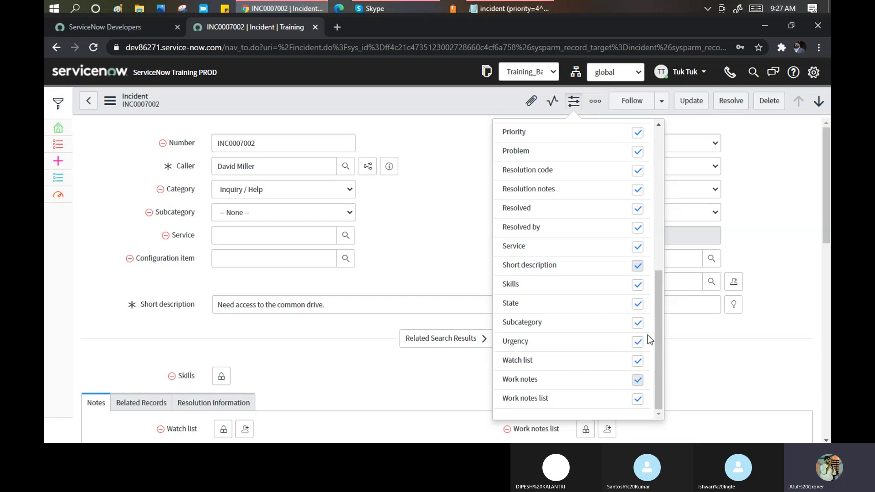
{"action": "left_click", "coordinate": [638, 342]}
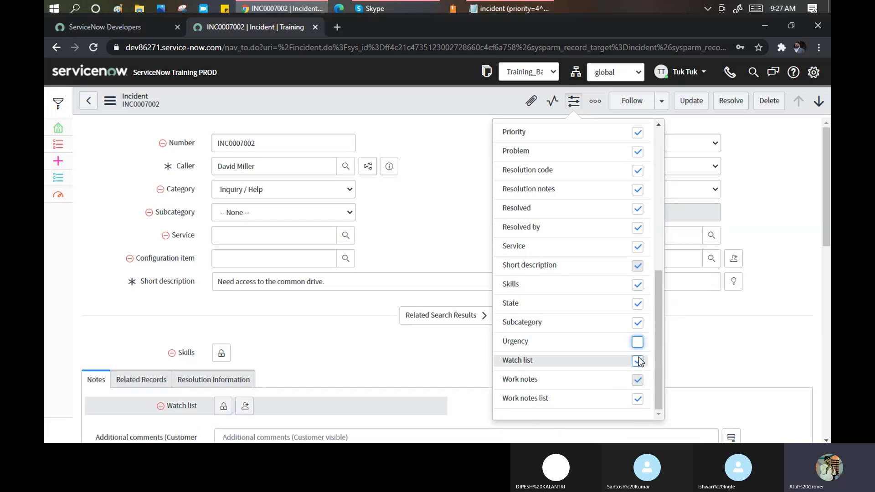
{"action": "left_click", "coordinate": [638, 285]}
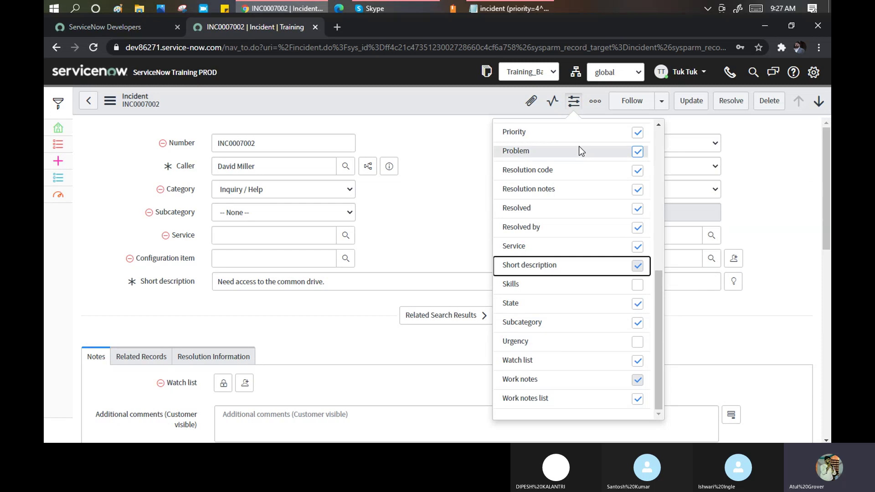
{"action": "left_click", "coordinate": [478, 104]}
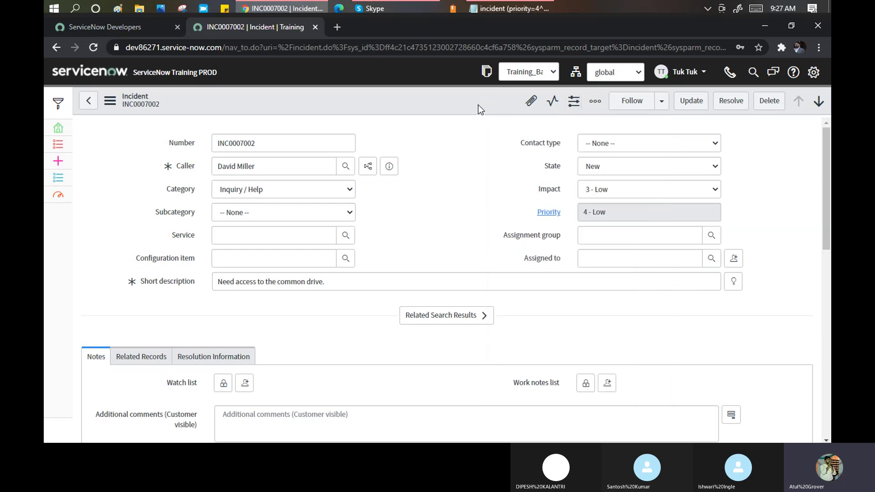
Hide the Service and Configuration item fields and close the personalization panel.
{"action": "left_click", "coordinate": [581, 104]}
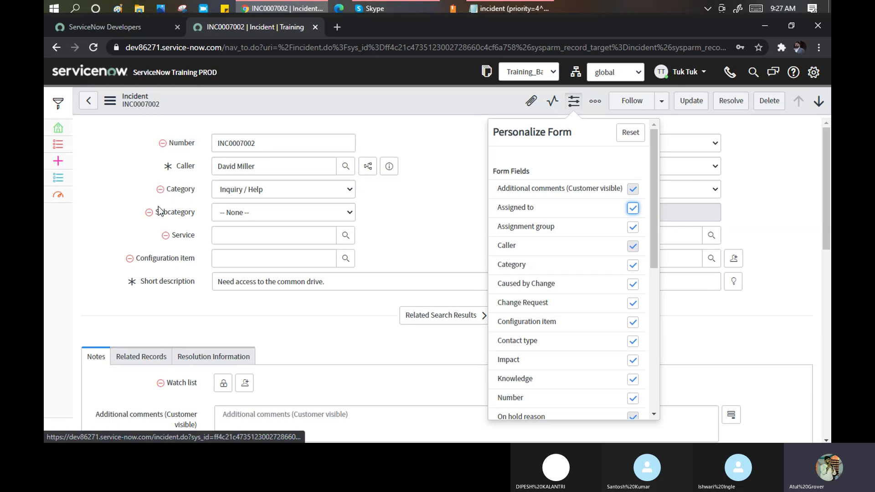
{"action": "left_click", "coordinate": [166, 236]}
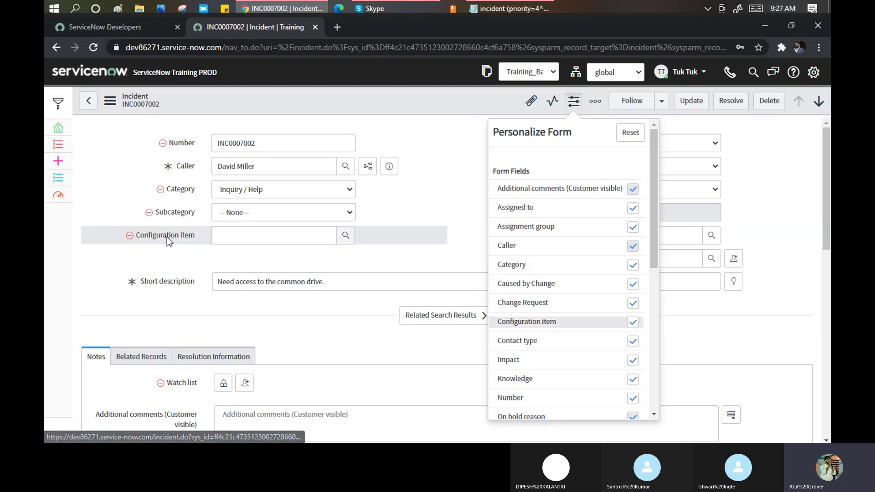
{"action": "left_click", "coordinate": [129, 235]}
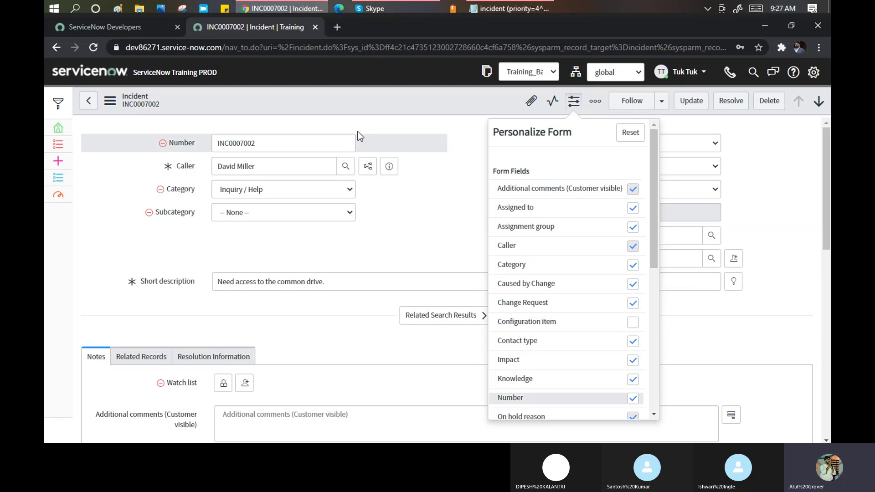
{"action": "left_click", "coordinate": [404, 114]}
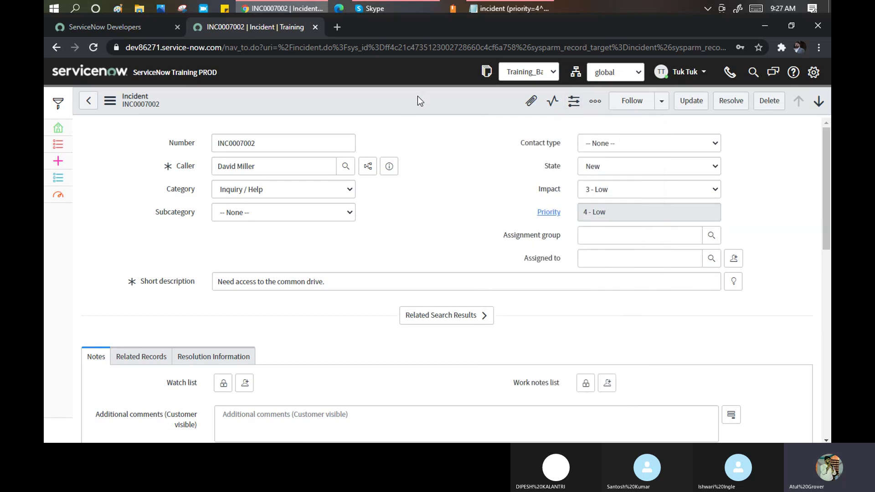
{"action": "right_click", "coordinate": [418, 97]}
Save the personalized INC0007002 form layout from the form header menu.
{"action": "left_click", "coordinate": [437, 104]}
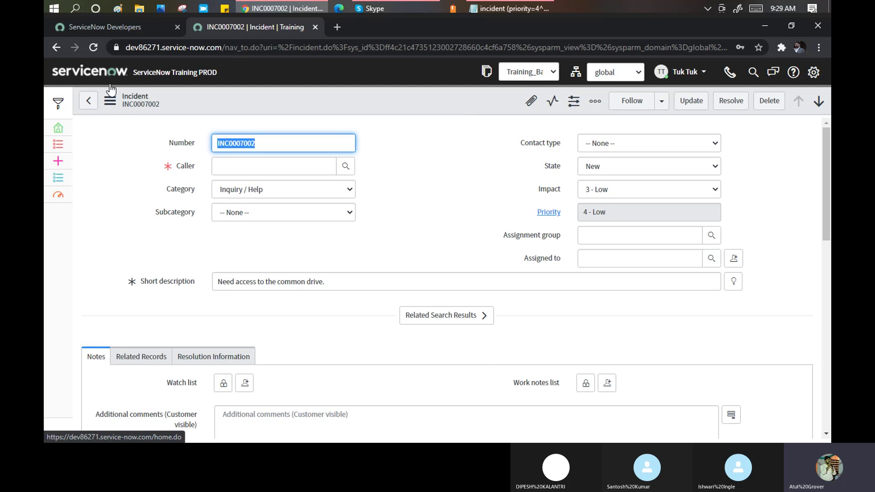
Start a new email from INC0007002 using the More options (ooo) Email action.
{"action": "left_click", "coordinate": [596, 102]}
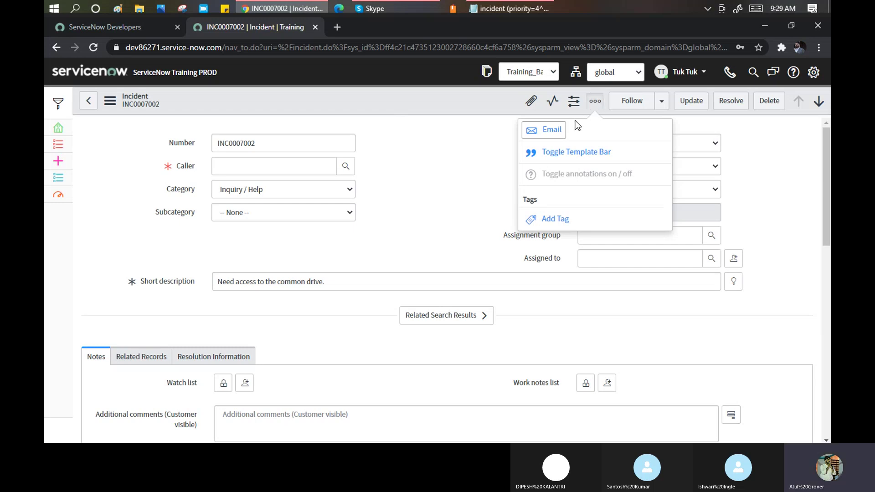
{"action": "left_click", "coordinate": [406, 93]}
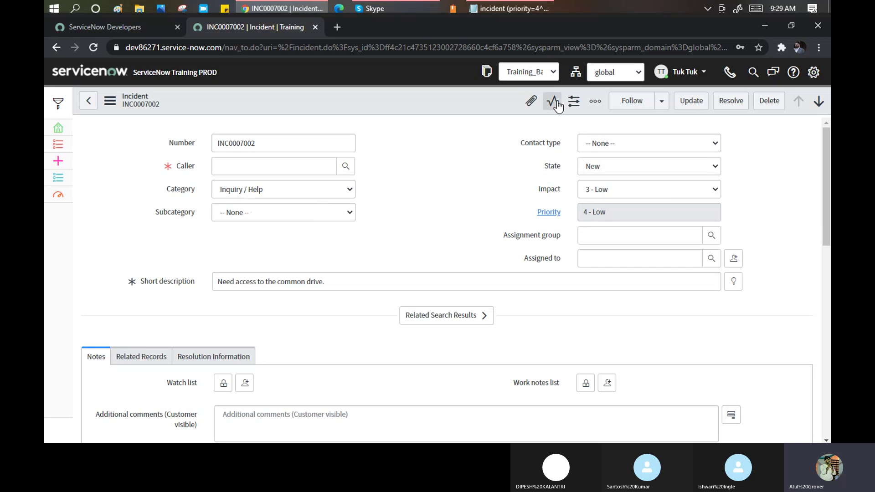
{"action": "left_click", "coordinate": [595, 100]}
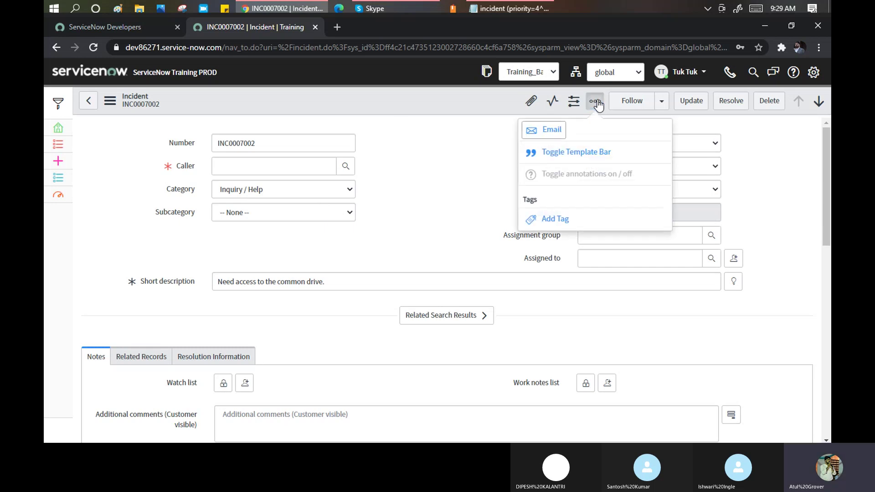
{"action": "left_click", "coordinate": [553, 131]}
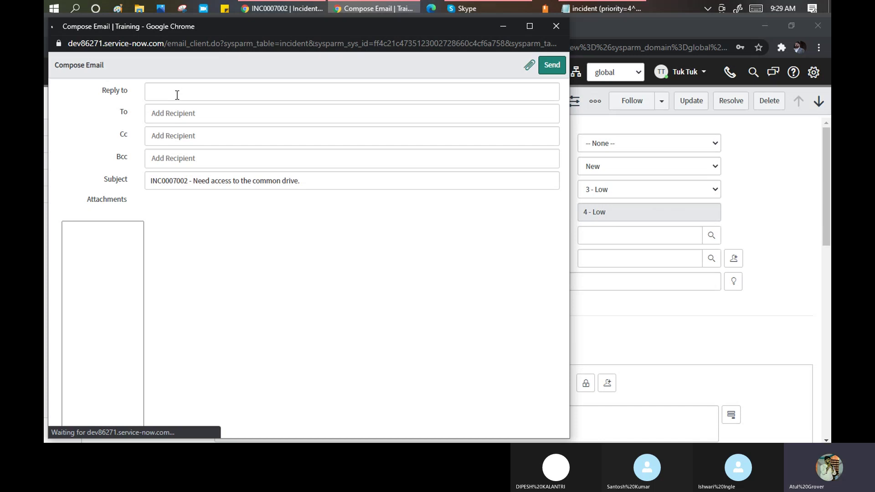
Look over the email's To, Cc, Bcc and Reply to fields.
{"action": "left_click", "coordinate": [173, 114]}
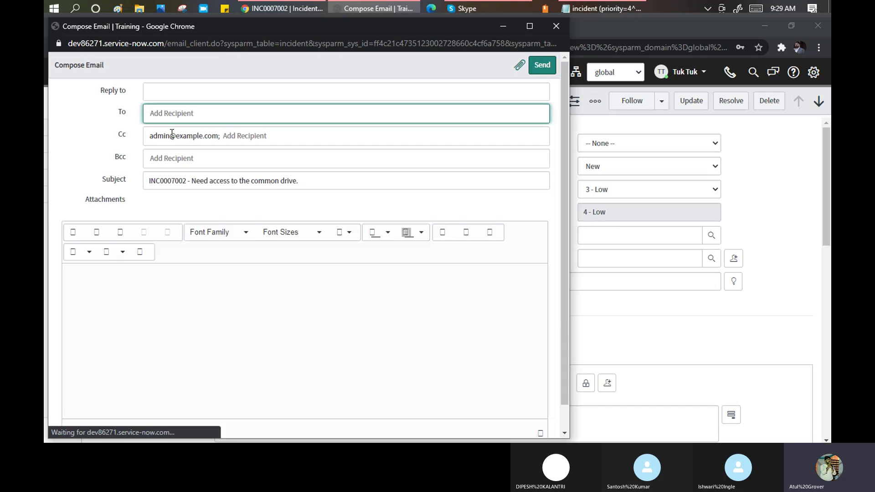
{"action": "left_click", "coordinate": [172, 136]}
{"action": "left_click", "coordinate": [171, 158]}
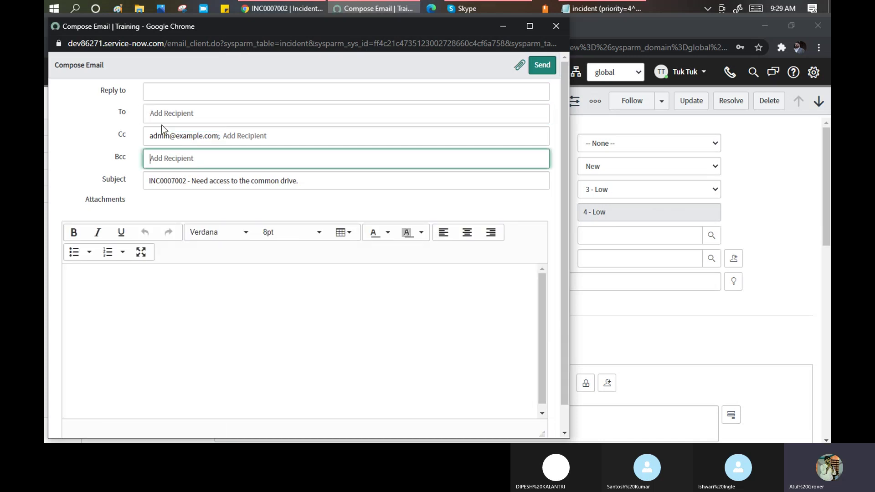
{"action": "left_click", "coordinate": [163, 97]}
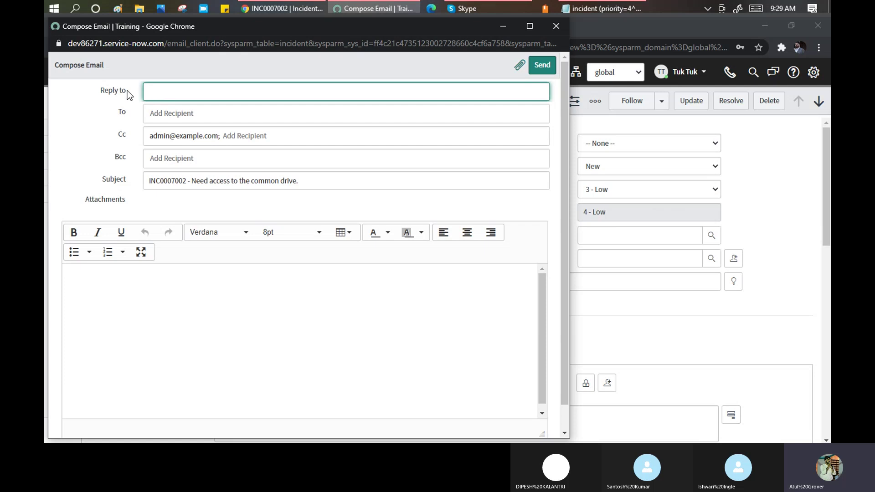
{"action": "left_click_drag", "start_coordinate": [128, 91], "coordinate": [97, 92]}
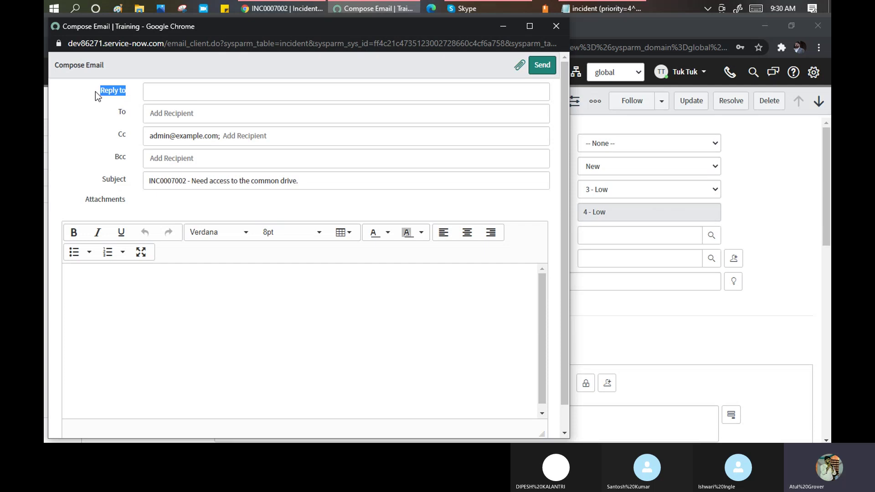
Type three lines of filler text in the email body, ending with 'sad'.
{"action": "left_click", "coordinate": [214, 332]}
{"action": "type", "text": "sdfsdfasdf"}
{"action": "key", "text": "Return"}
{"action": "type", "text": "asf"}
{"action": "key", "text": "Return"}
{"action": "type", "text": "asfasfas"}
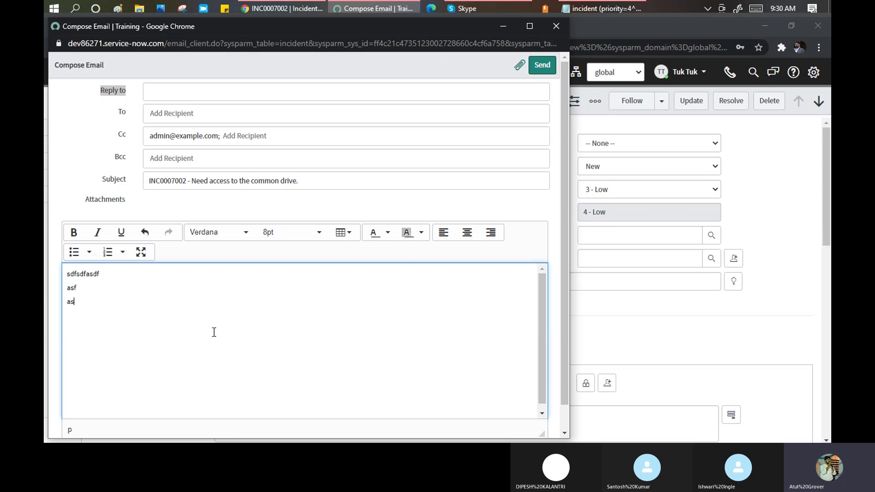
{"action": "key", "text": "Return"}
{"action": "type", "text": "f asf asf asfas f asf sad"}
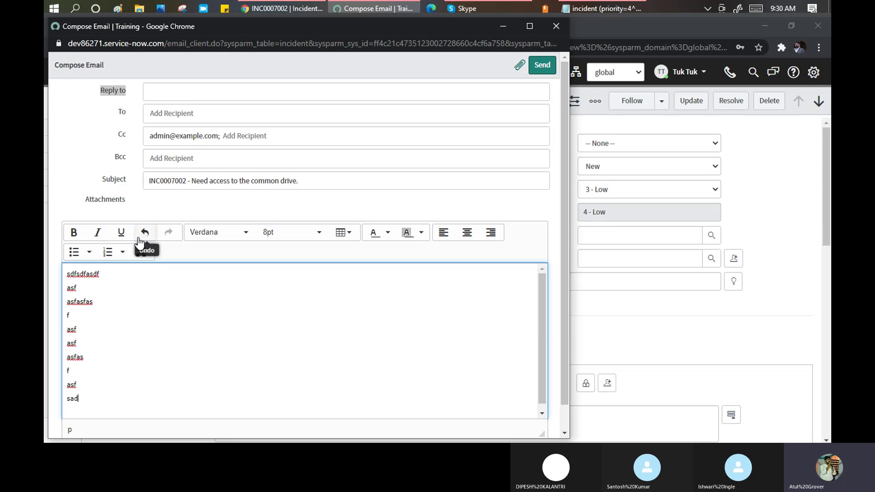
Insert a two-column, three-row table below the text through the Table grid.
{"action": "left_click", "coordinate": [231, 241]}
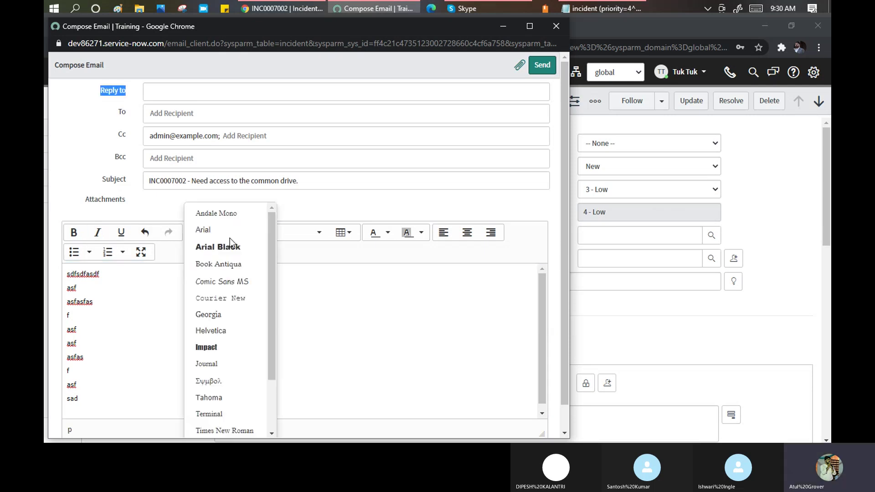
{"action": "left_click", "coordinate": [350, 240]}
{"action": "mouse_move", "coordinate": [358, 254]}
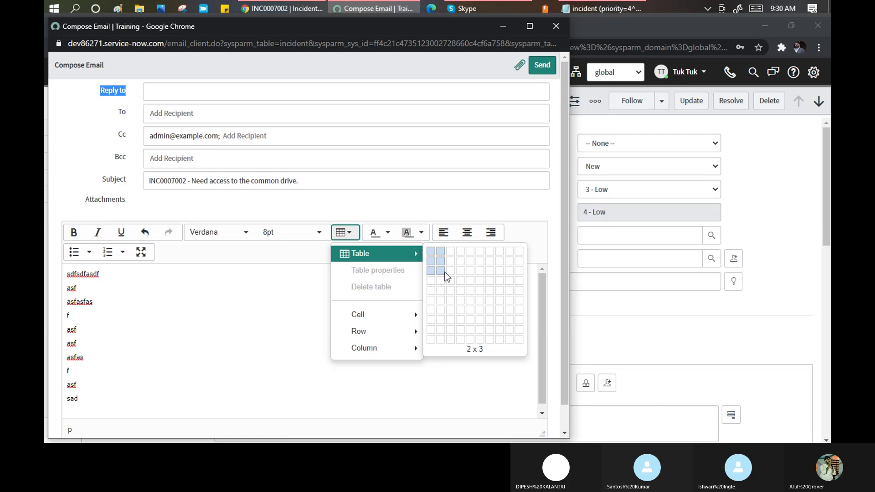
{"action": "left_click", "coordinate": [445, 273]}
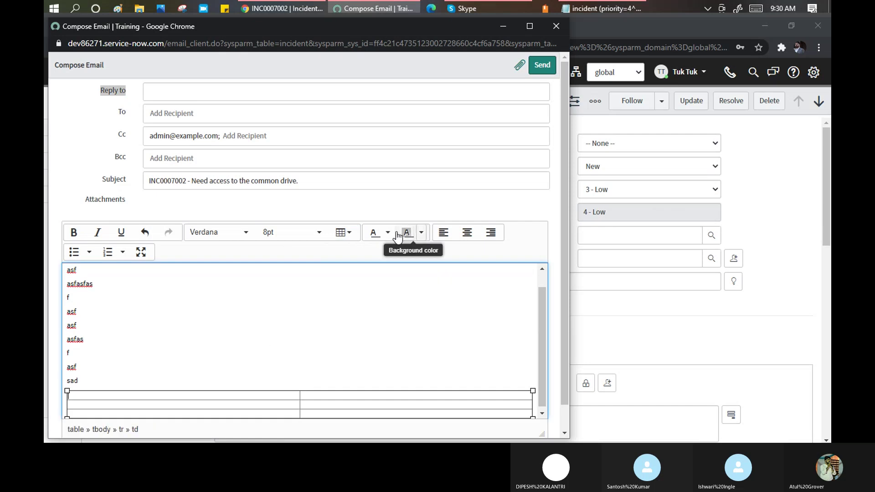
{"action": "scroll", "coordinate": [354, 295], "scroll_direction": "down", "scroll_amount": 1}
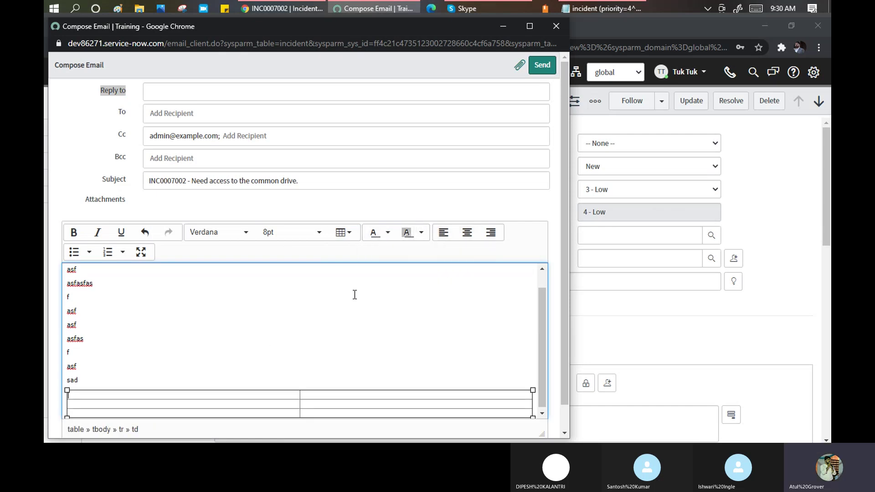
{"action": "scroll", "coordinate": [294, 333], "scroll_direction": "down", "scroll_amount": 1}
{"action": "scroll", "coordinate": [294, 332], "scroll_direction": "up", "scroll_amount": 1}
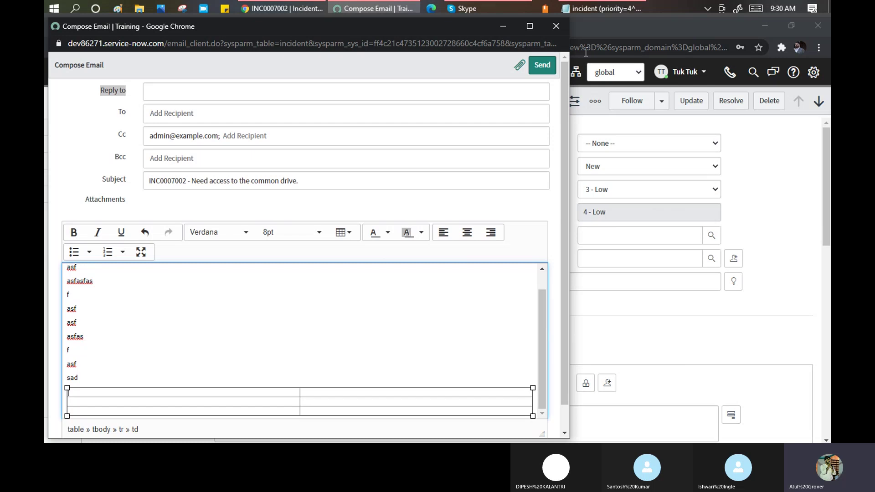
Try sending the email twice and dismiss the 'Recipient required' warnings.
{"action": "left_click", "coordinate": [544, 73]}
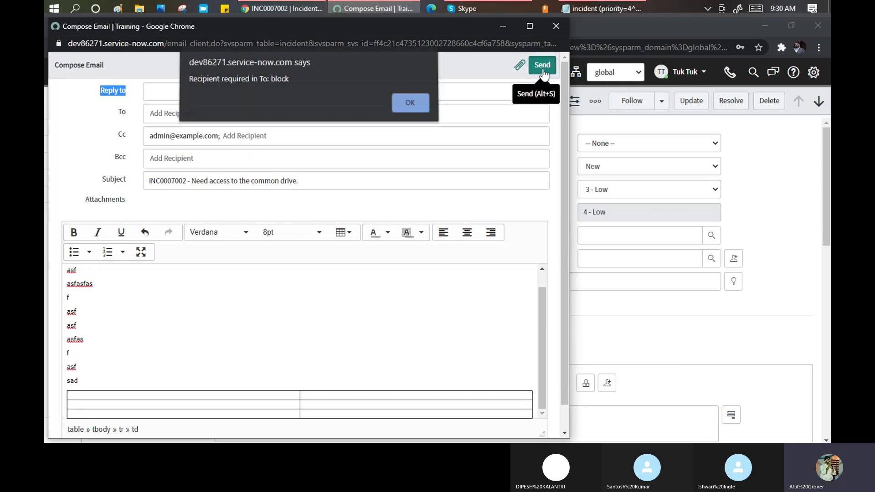
{"action": "left_click", "coordinate": [409, 106]}
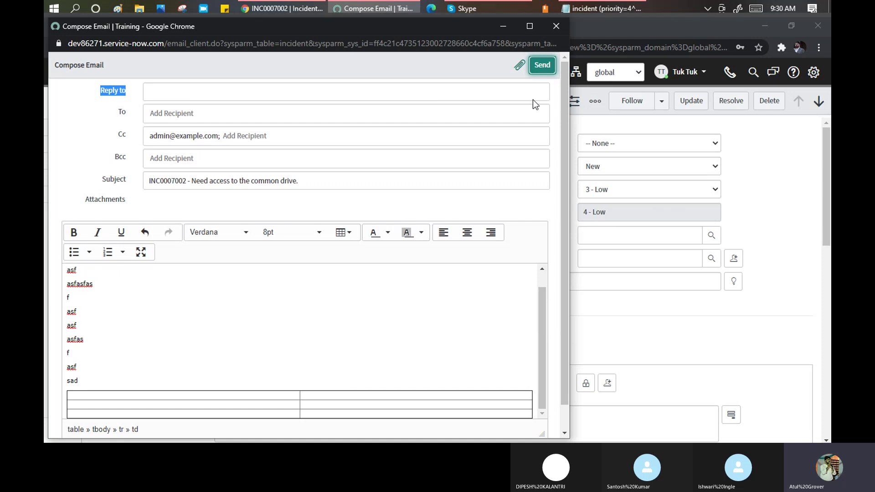
{"action": "left_click", "coordinate": [556, 66]}
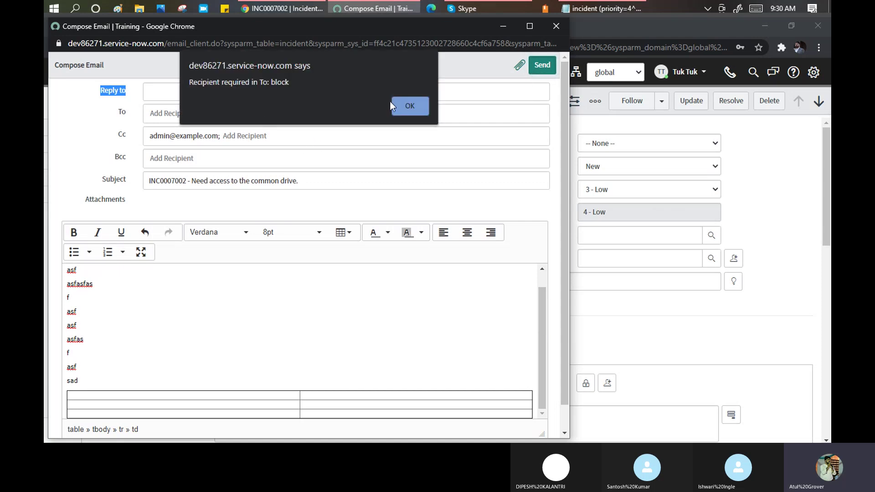
{"action": "left_click", "coordinate": [407, 106]}
Enter the recipient's e-mail address in the To field.
{"action": "left_click", "coordinate": [250, 112]}
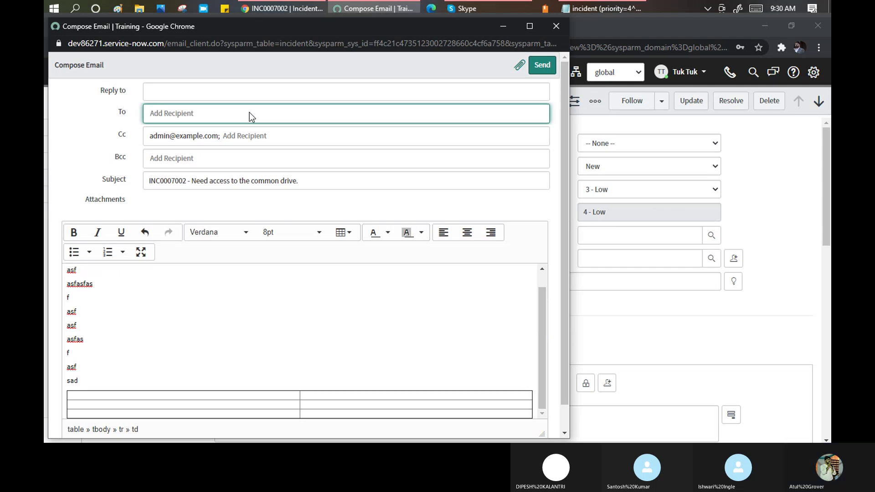
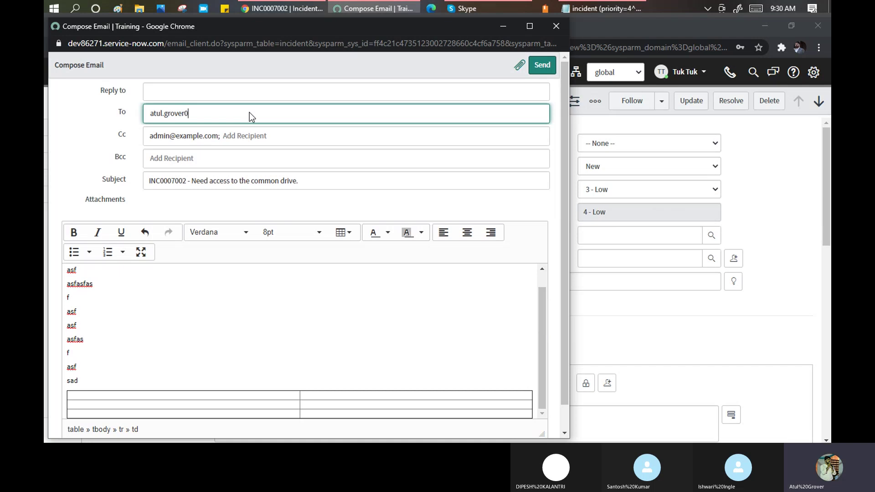
Send the email, then open the incident's More options (ooo) menu again.
{"action": "left_click", "coordinate": [534, 68]}
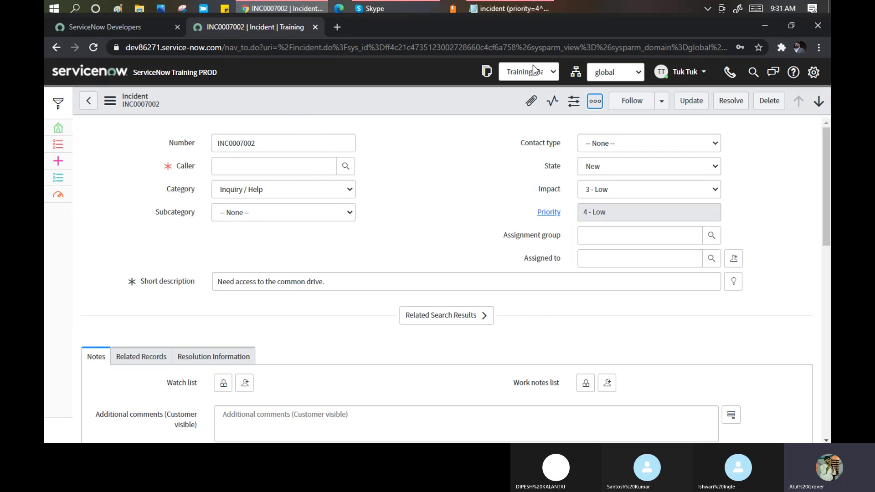
{"action": "left_click", "coordinate": [595, 101]}
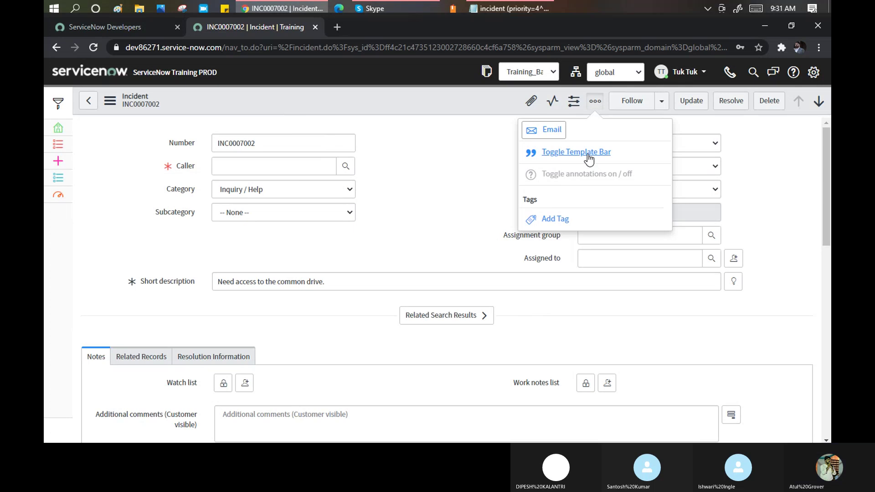
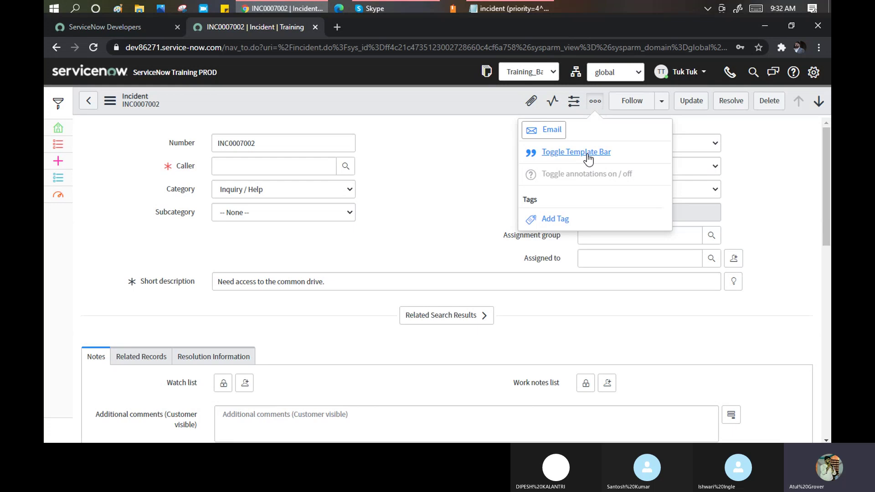
Turn on the template bar for the incident form, then place the cursor in the Caller field.
{"action": "left_click", "coordinate": [589, 157]}
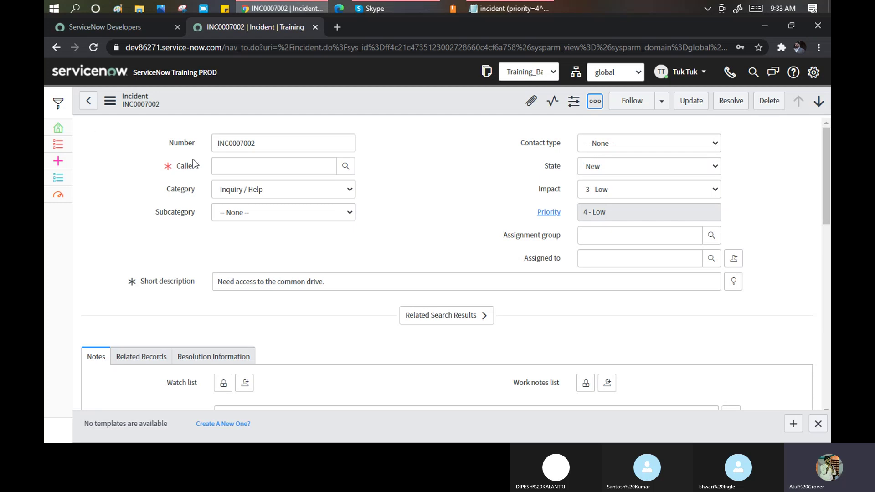
{"action": "left_click", "coordinate": [241, 169]}
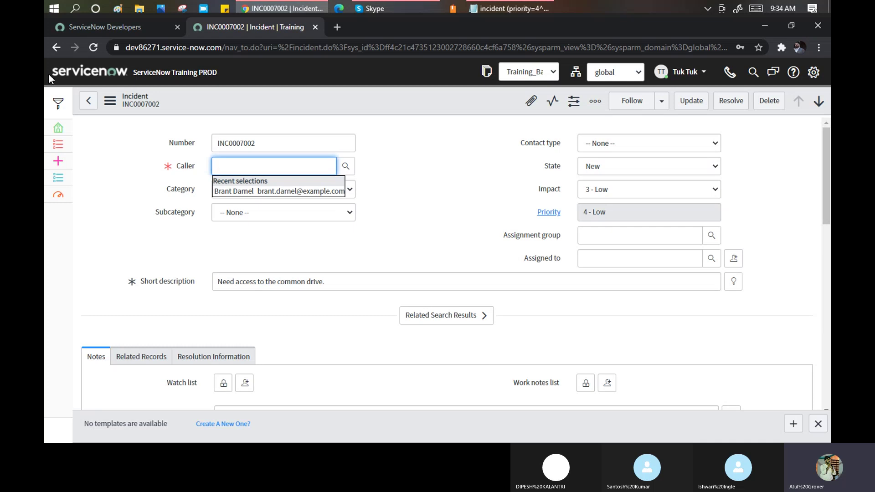
Set Subcategory to Email, then revisit the Caller and Short description fields.
{"action": "left_click", "coordinate": [113, 176]}
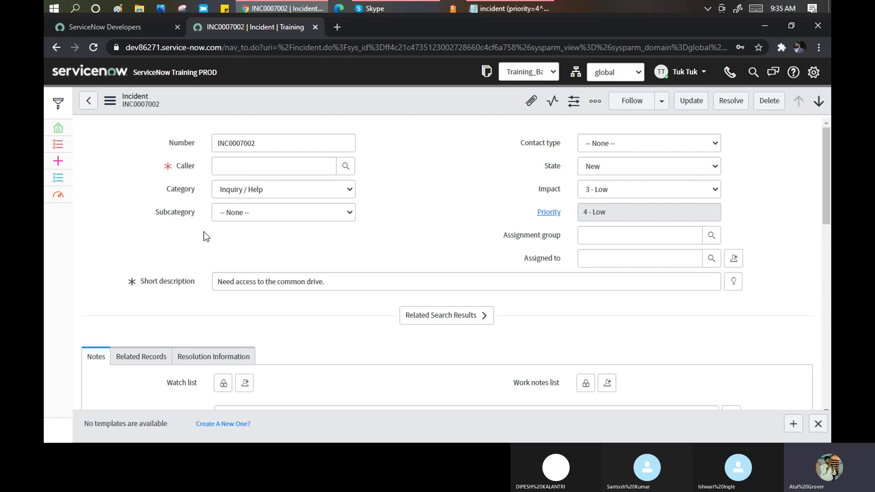
{"action": "left_click", "coordinate": [273, 220]}
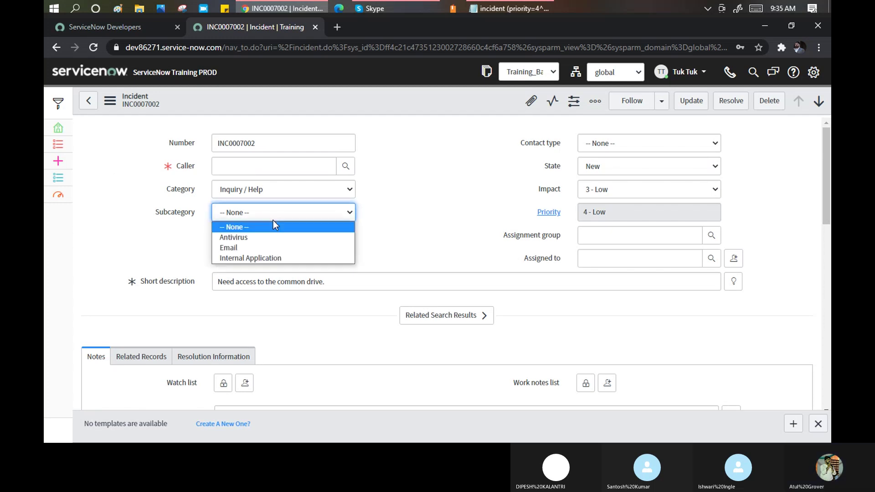
{"action": "left_click", "coordinate": [238, 248]}
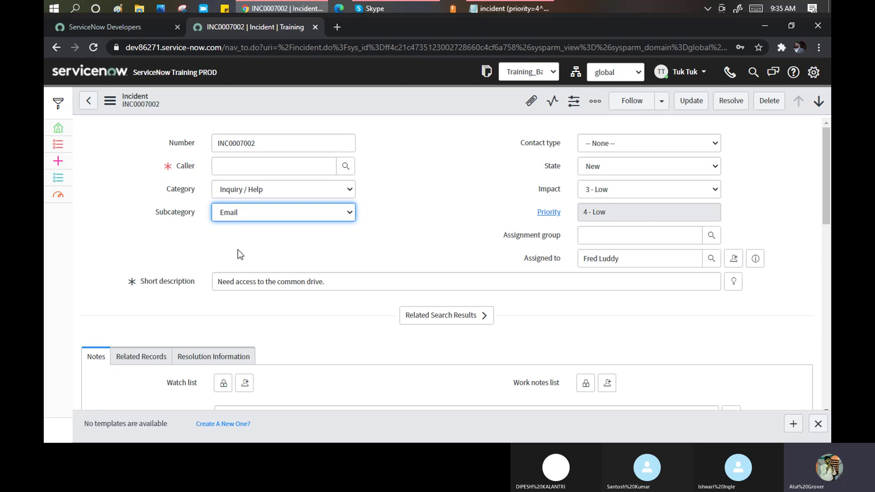
{"action": "left_click", "coordinate": [218, 165]}
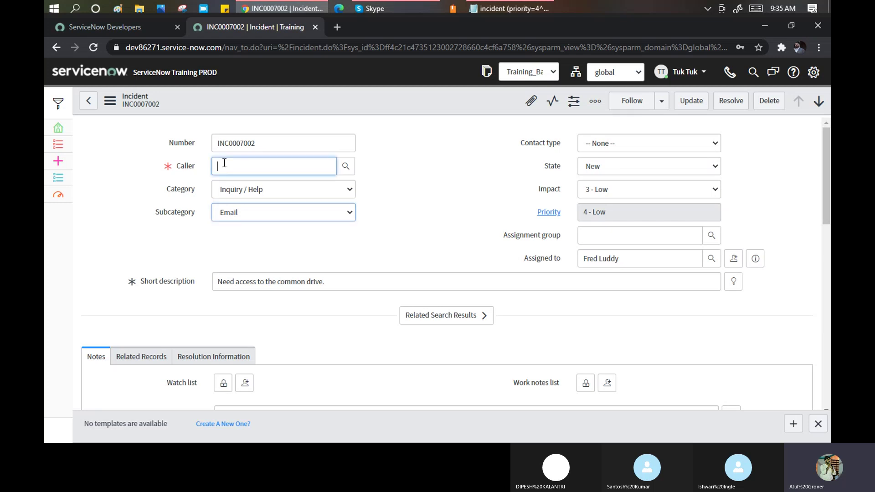
{"action": "left_click", "coordinate": [360, 284]}
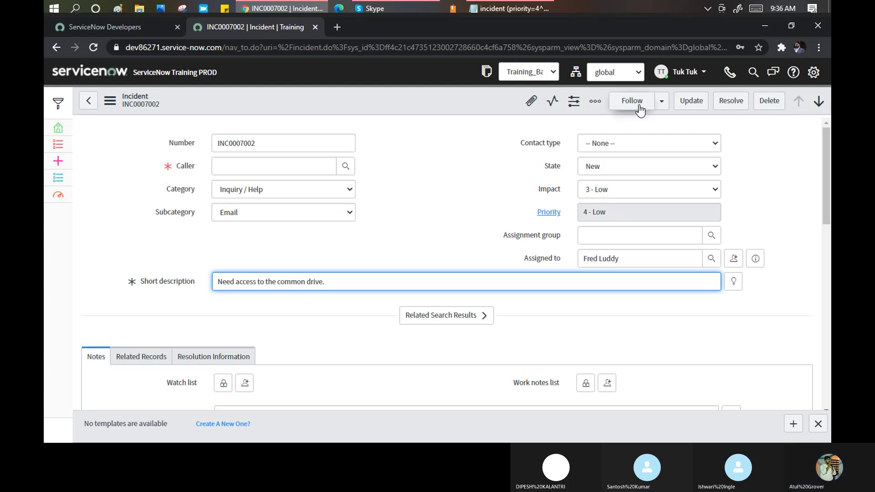
Look over the Follow dropdown's options, then close it.
{"action": "left_click", "coordinate": [661, 105]}
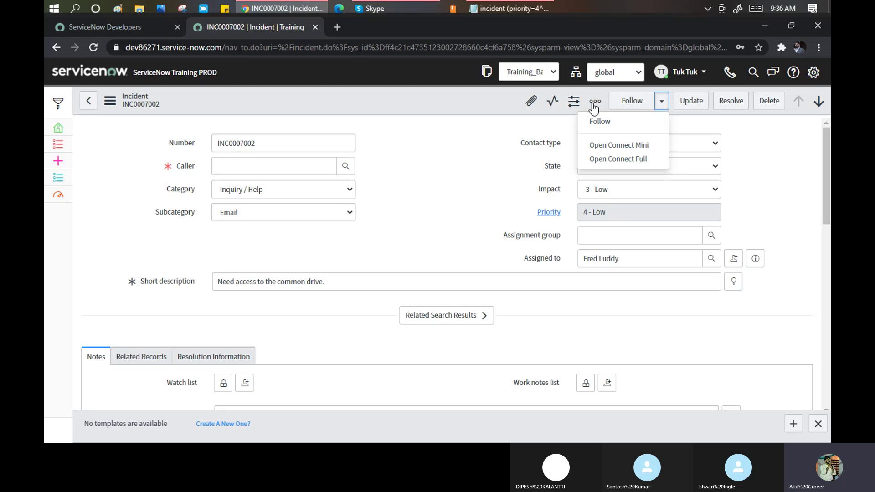
{"action": "left_click", "coordinate": [492, 98]}
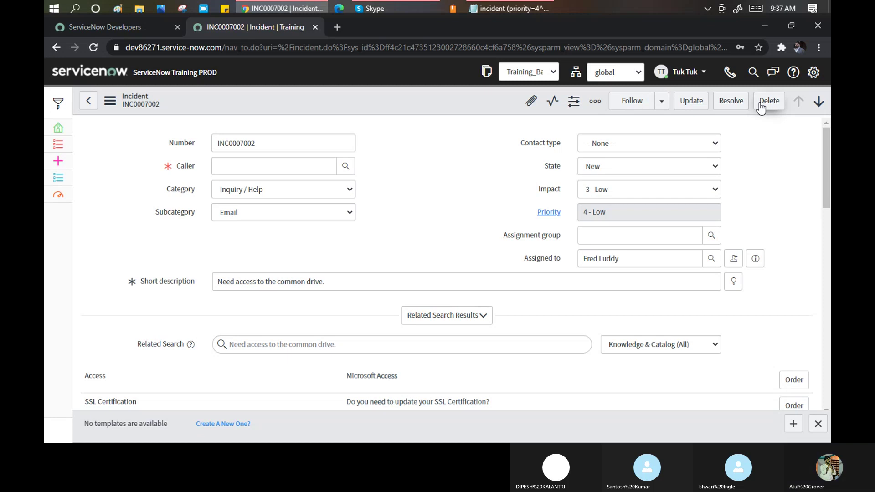
Scroll past Activities and Related Links to the Task SLAs list's Priority 4 resolution SLA.
{"action": "scroll", "coordinate": [379, 176], "scroll_direction": "down", "scroll_amount": 1}
{"action": "scroll", "coordinate": [372, 175], "scroll_direction": "down", "scroll_amount": 7}
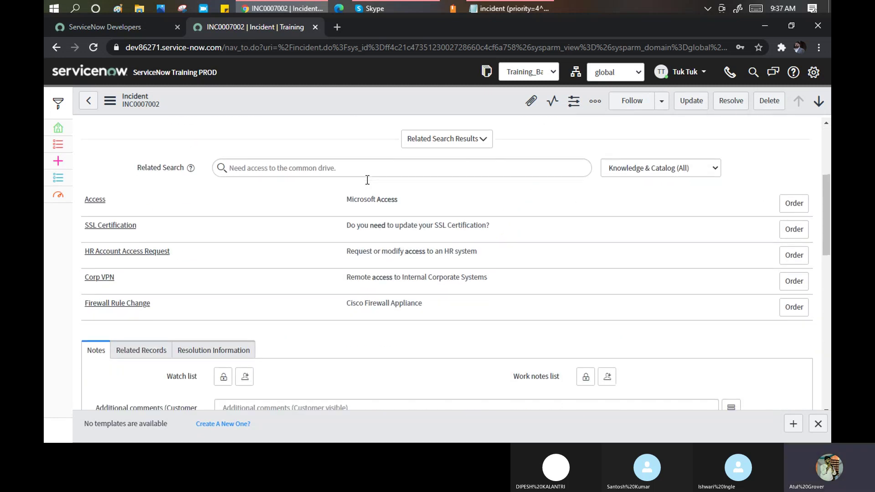
{"action": "scroll", "coordinate": [150, 187], "scroll_direction": "down", "scroll_amount": 3}
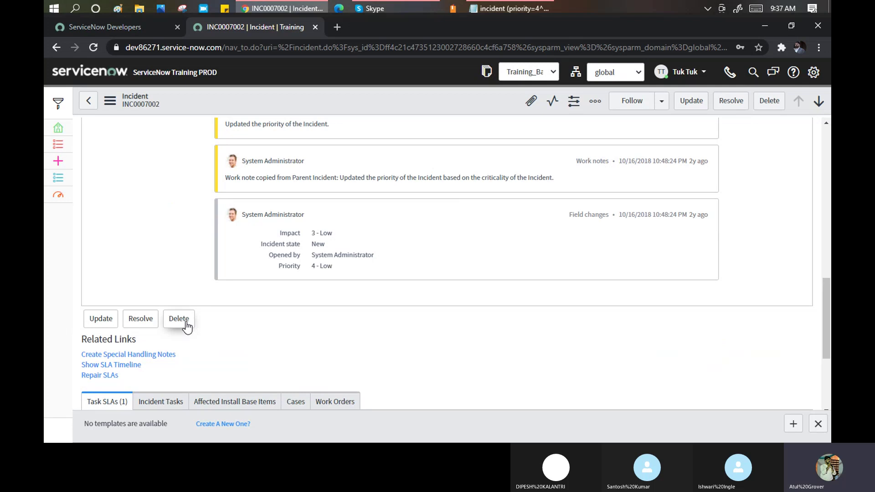
{"action": "scroll", "coordinate": [187, 326], "scroll_direction": "down", "scroll_amount": 4}
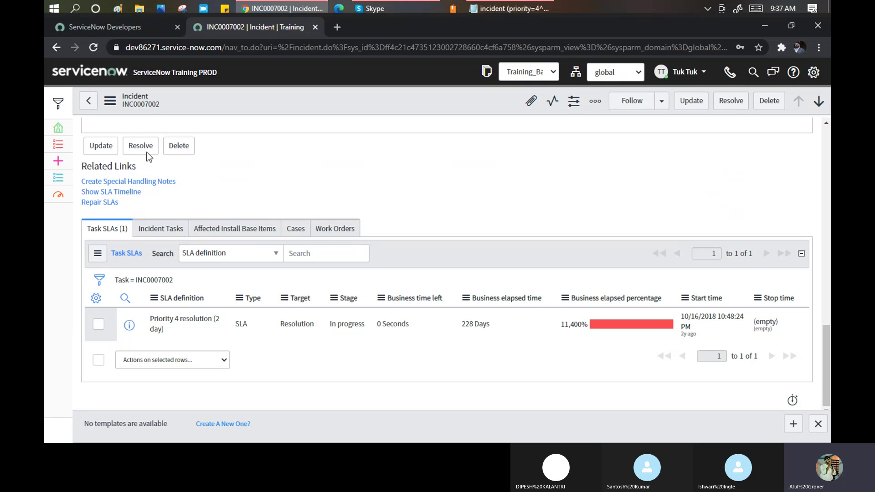
{"action": "scroll", "coordinate": [510, 176], "scroll_direction": "up", "scroll_amount": 15}
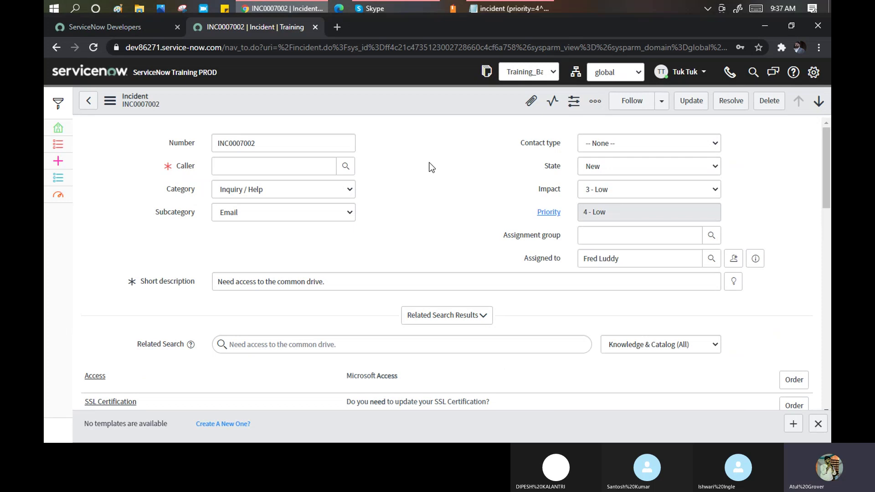
{"action": "scroll", "coordinate": [432, 168], "scroll_direction": "down", "scroll_amount": 3}
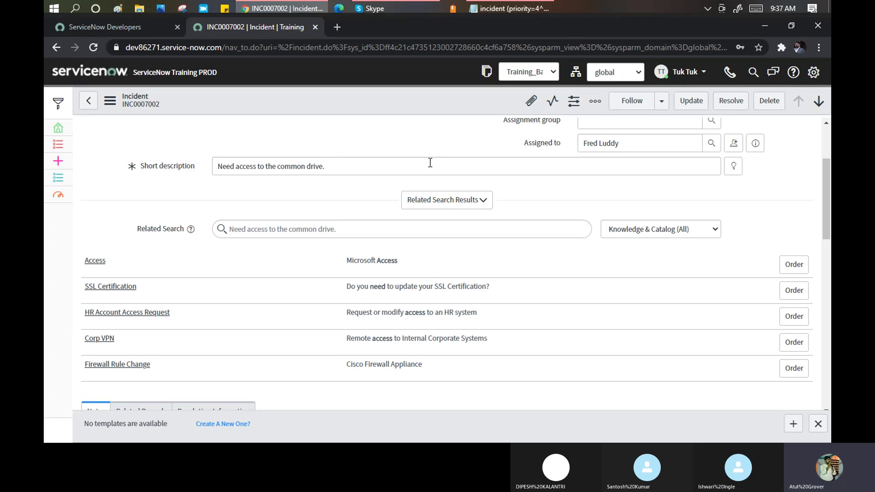
{"action": "scroll", "coordinate": [431, 165], "scroll_direction": "down", "scroll_amount": 5}
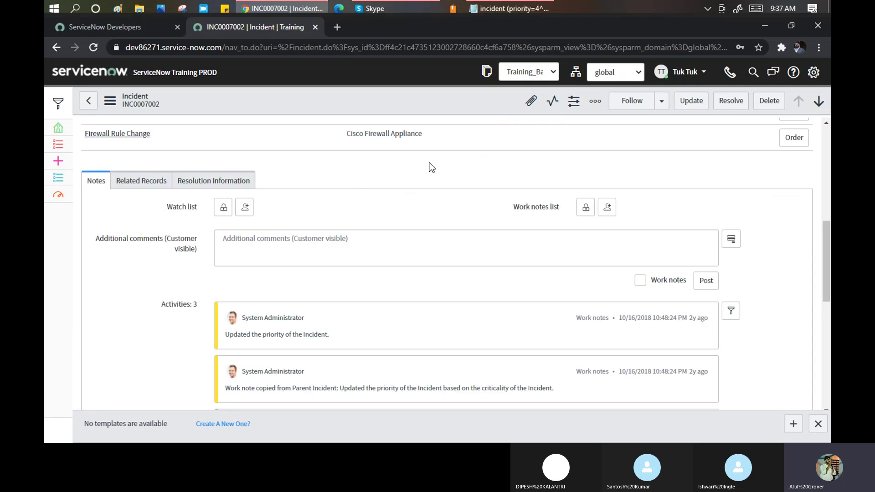
{"action": "scroll", "coordinate": [432, 168], "scroll_direction": "down", "scroll_amount": 4}
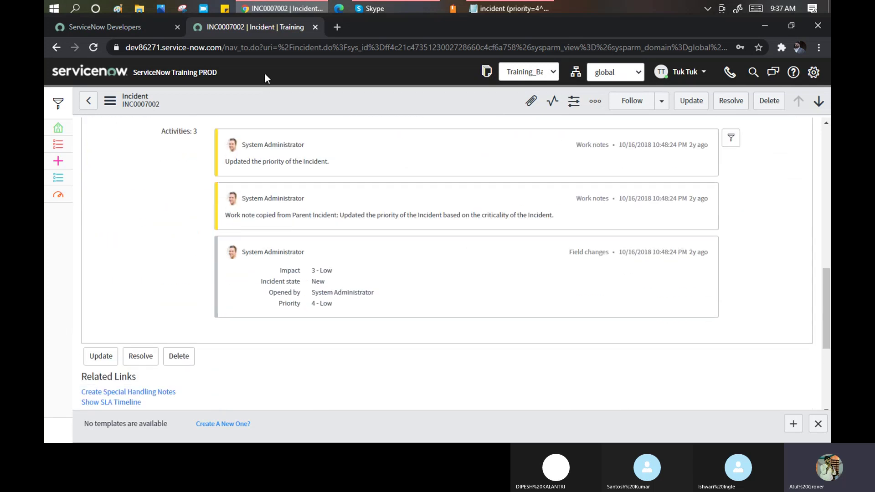
{"action": "scroll", "coordinate": [380, 227], "scroll_direction": "down", "scroll_amount": 4}
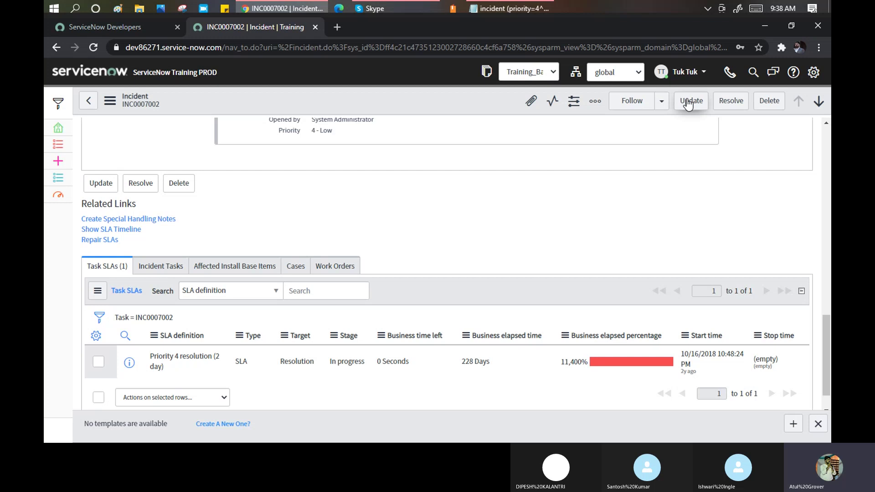
{"action": "right_click", "coordinate": [406, 97]}
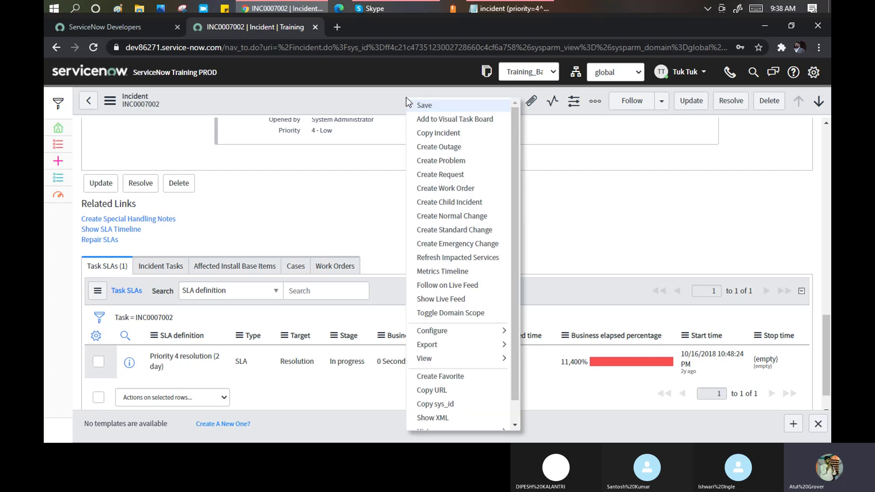
{"action": "left_click", "coordinate": [109, 102]}
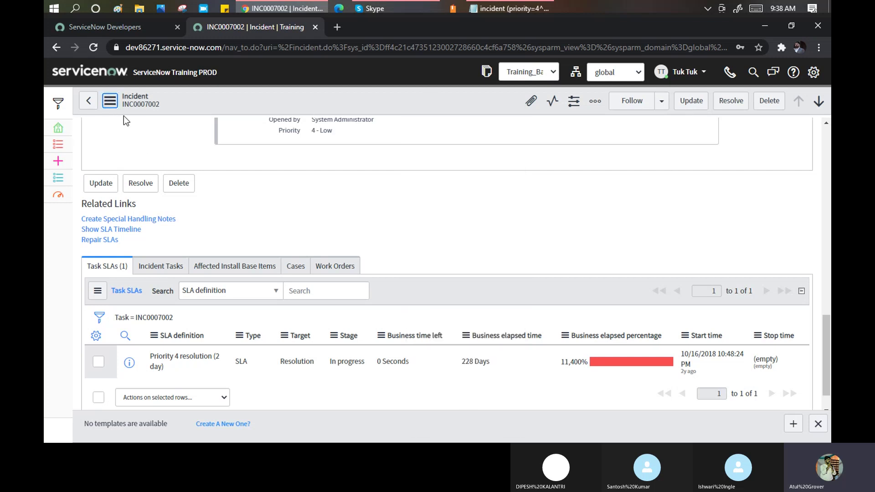
{"action": "left_click", "coordinate": [110, 102]}
{"action": "left_click", "coordinate": [219, 398]}
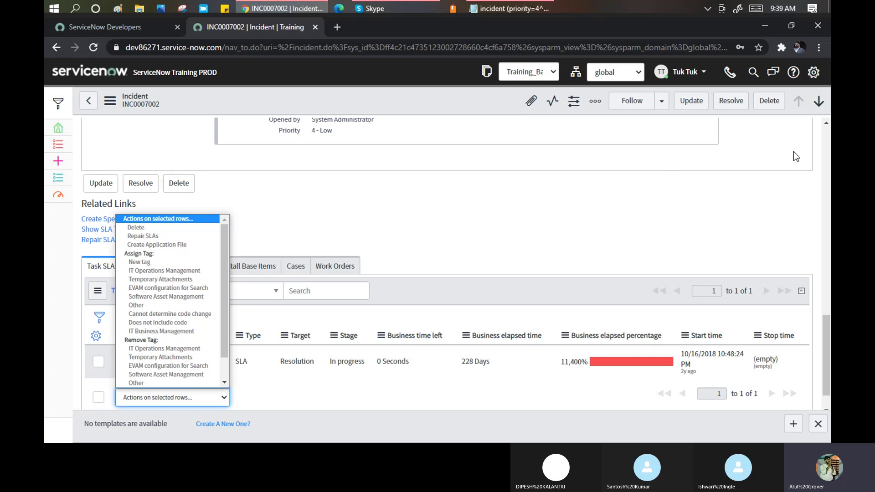
{"action": "right_click", "coordinate": [368, 103]}
{"action": "right_click", "coordinate": [369, 103]}
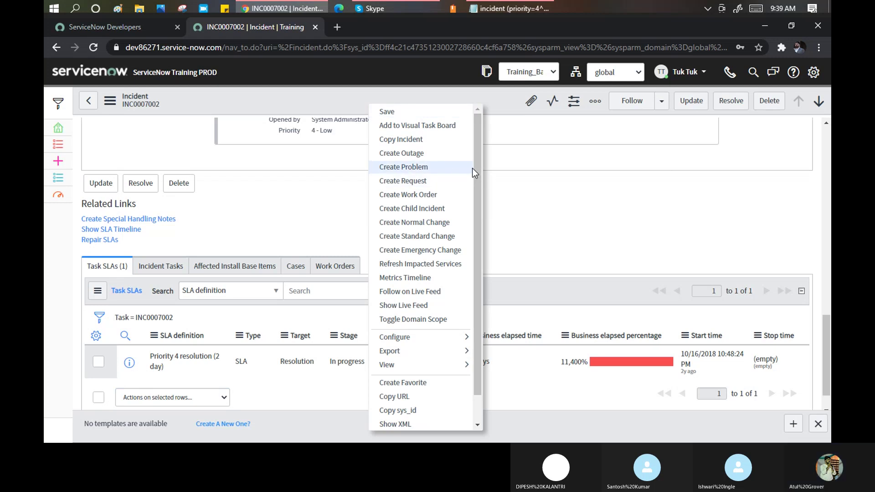
{"action": "left_click_drag", "start_coordinate": [474, 169], "coordinate": [478, 205]}
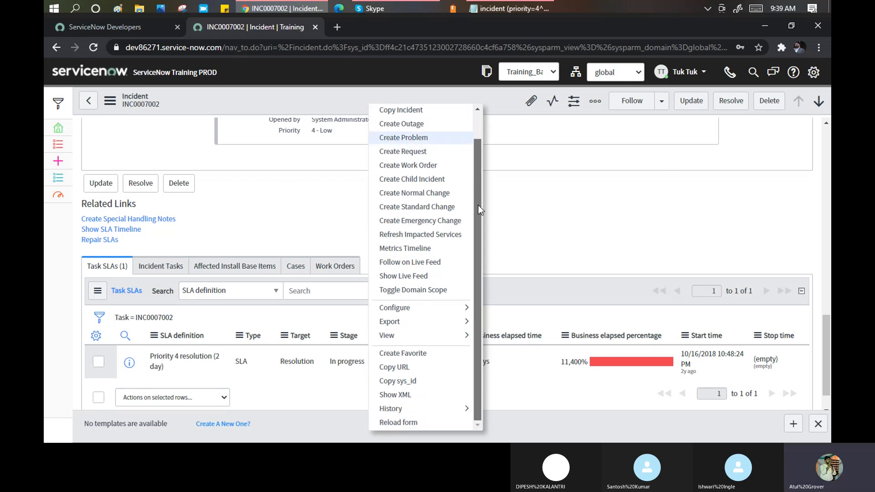
{"action": "left_click", "coordinate": [112, 100]}
{"action": "left_click", "coordinate": [114, 100]}
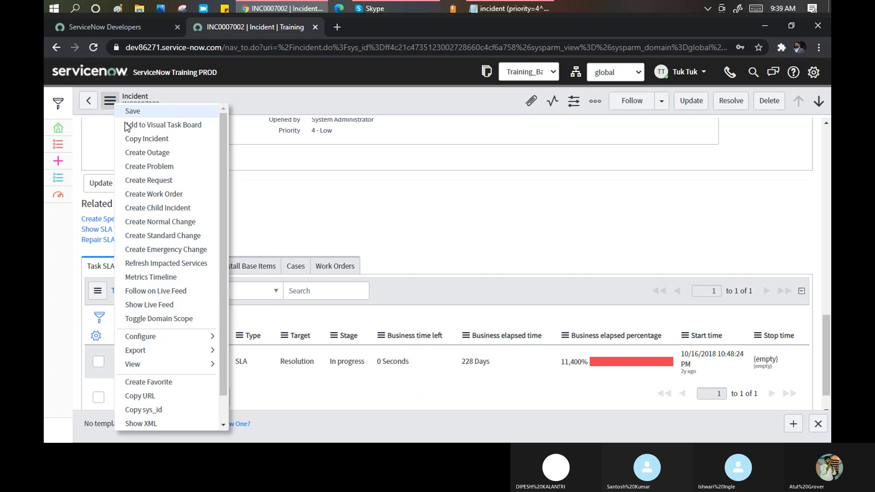
{"action": "left_click", "coordinate": [232, 228]}
{"action": "left_click", "coordinate": [110, 101]}
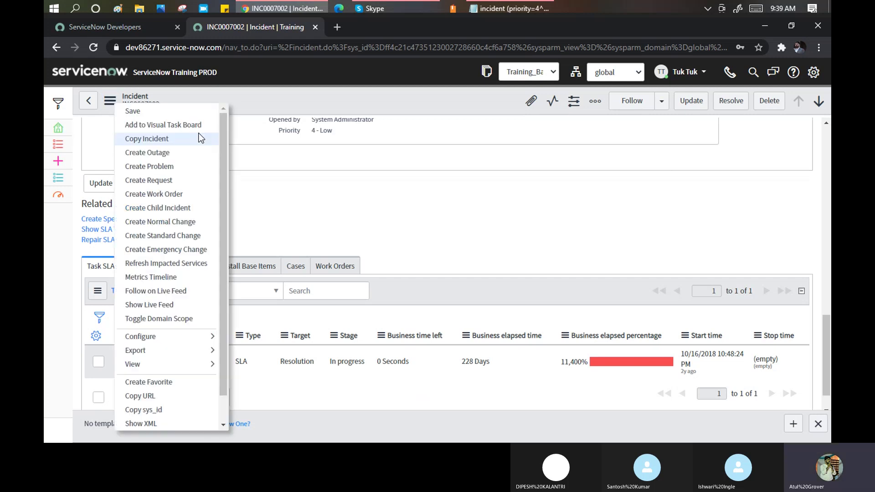
{"action": "left_click_drag", "start_coordinate": [223, 134], "coordinate": [222, 184]}
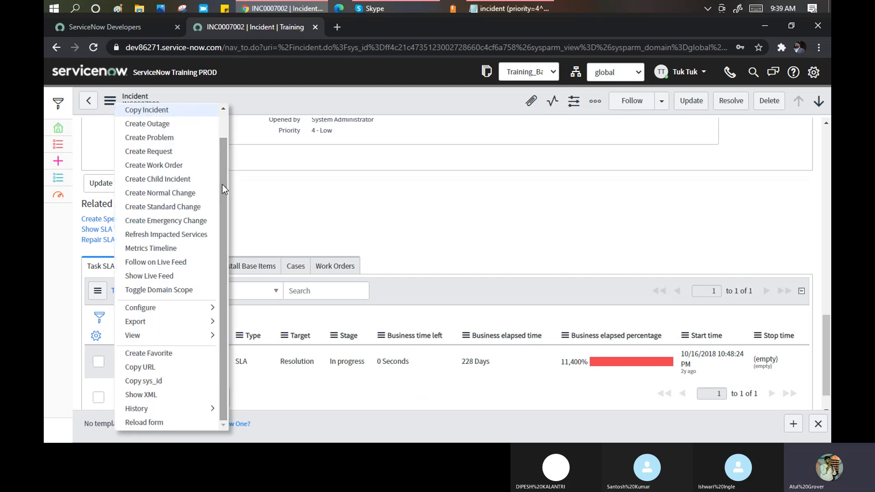
{"action": "left_click", "coordinate": [302, 196]}
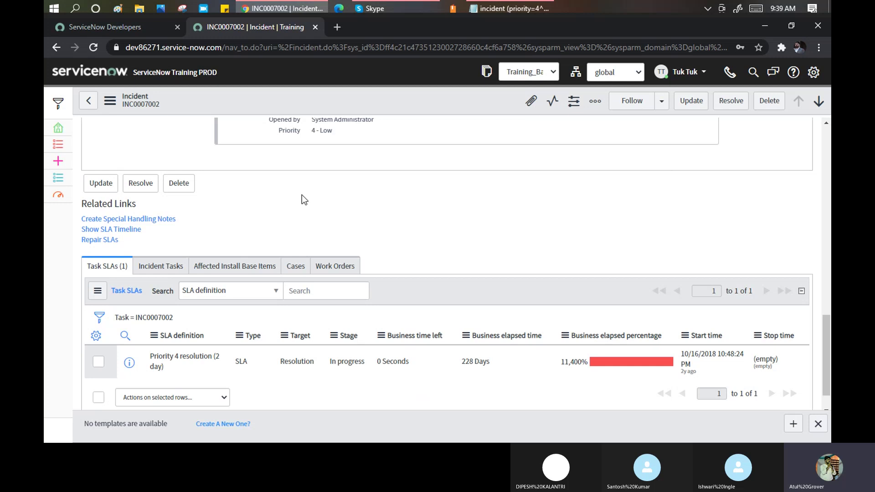
Return to the top of the incident, then show the Skype training call's More options.
{"action": "scroll", "coordinate": [302, 195], "scroll_direction": "up", "scroll_amount": 13}
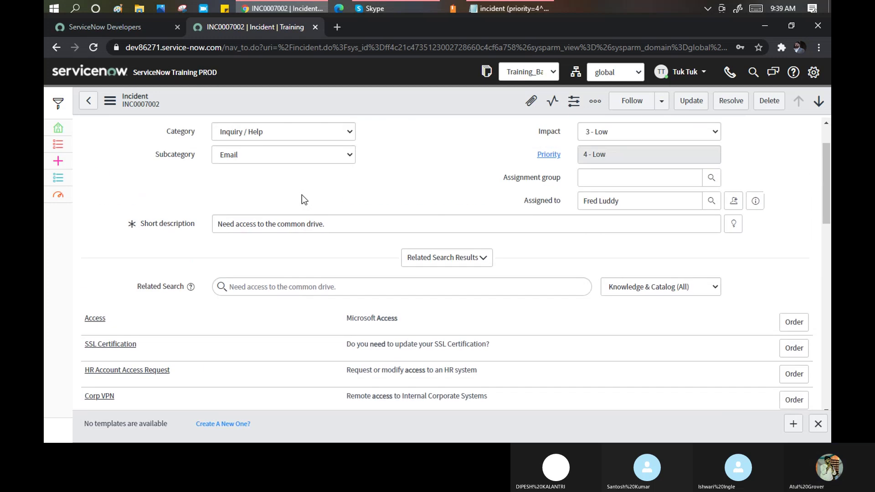
{"action": "scroll", "coordinate": [302, 195], "scroll_direction": "up", "scroll_amount": 1}
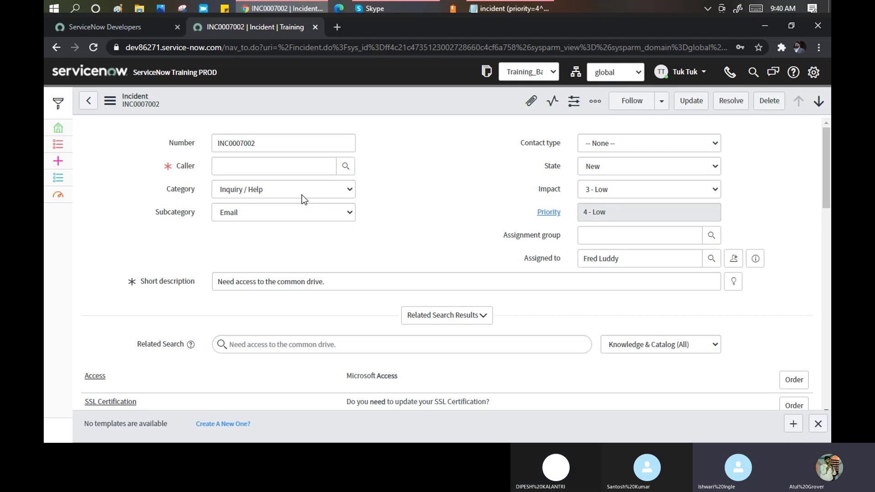
{"action": "left_click", "coordinate": [370, 9]}
{"action": "left_click", "coordinate": [794, 421]}
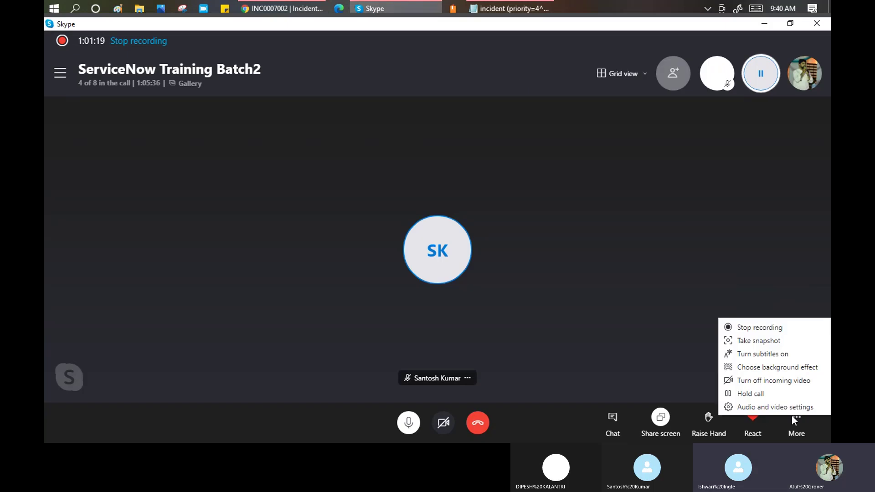